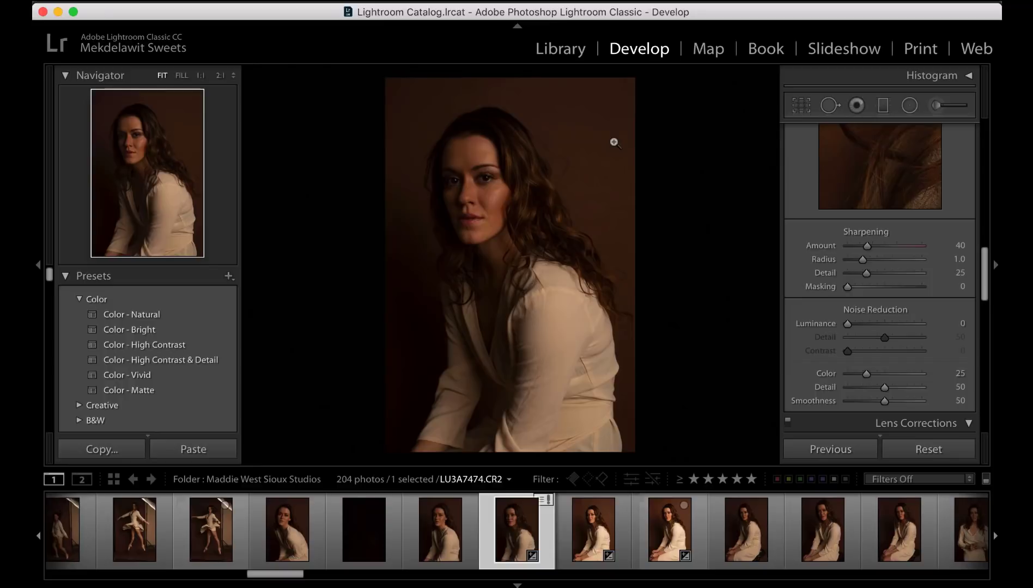
# - Raise the exposure to +1.30 and the shadows to +41 in the basic tone settings
pyautogui.scroll(10, 853, 223)
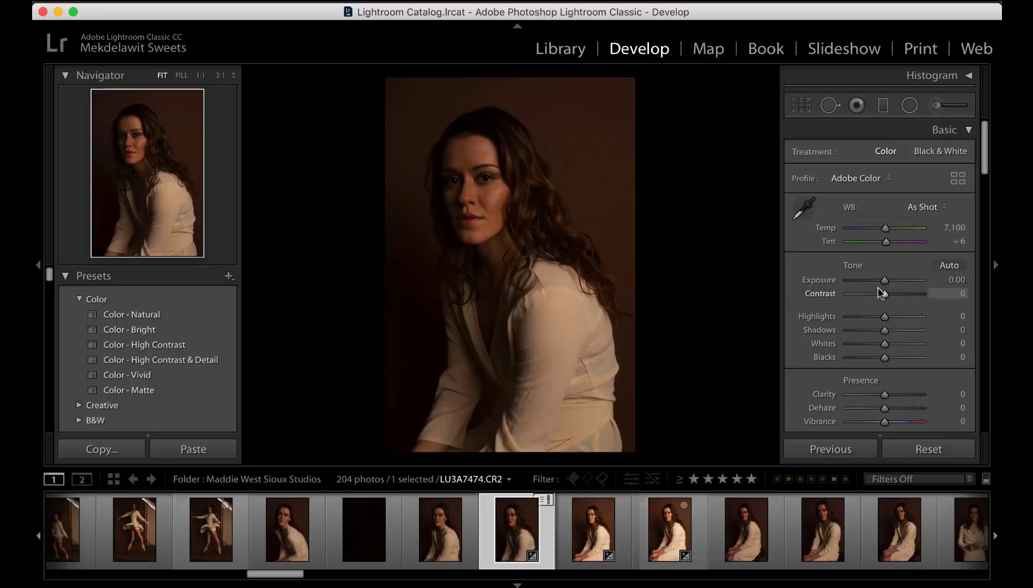
pyautogui.moveTo(885, 280); pyautogui.dragTo(898, 285)
pyautogui.click(900, 330)
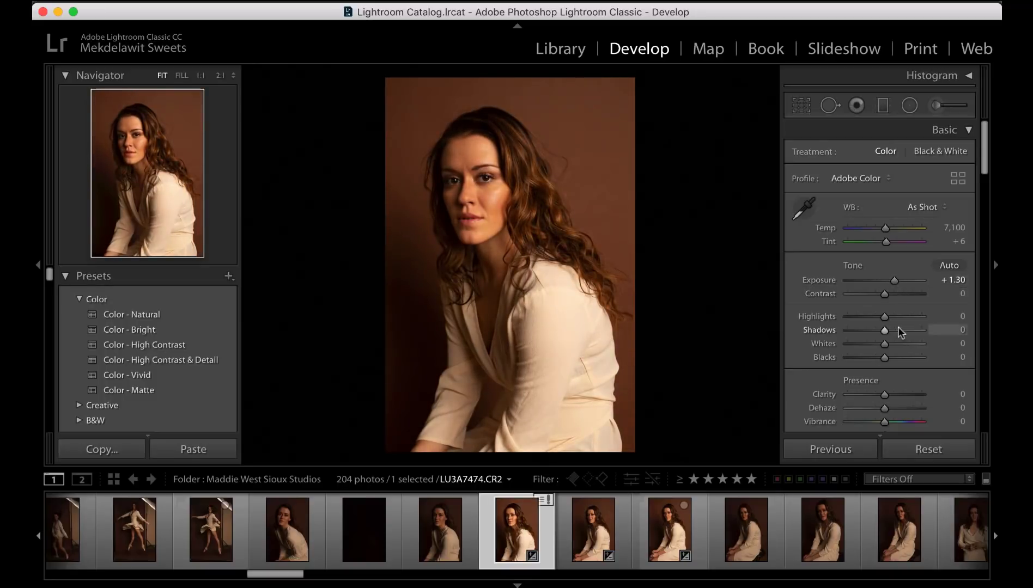
# - Set noise reduction luminance to 22 and color noise reduction to 41
pyautogui.scroll(-15, 900, 330)
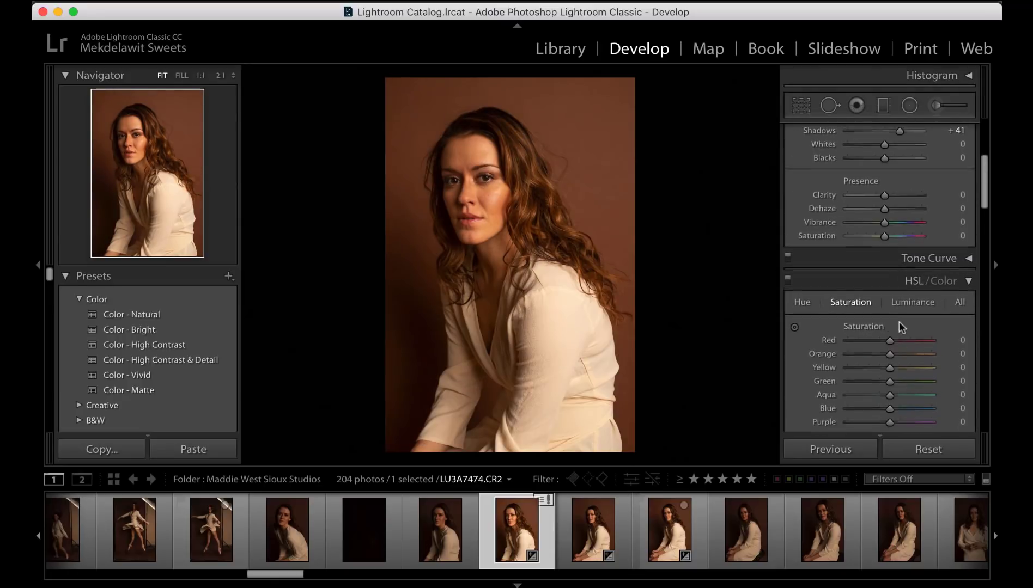
pyautogui.scroll(-5, 899, 323)
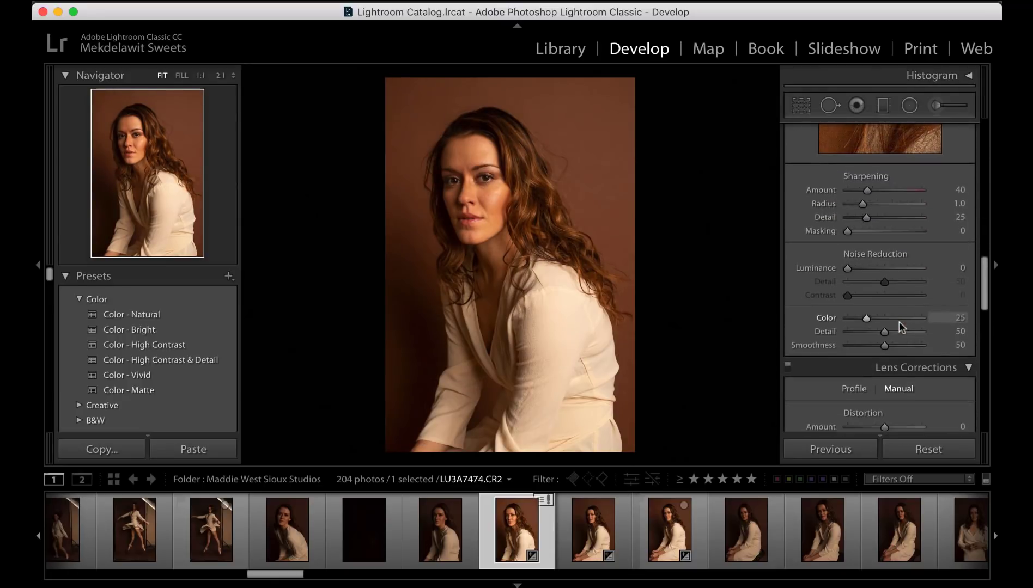
pyautogui.moveTo(856, 270); pyautogui.dragTo(863, 272)
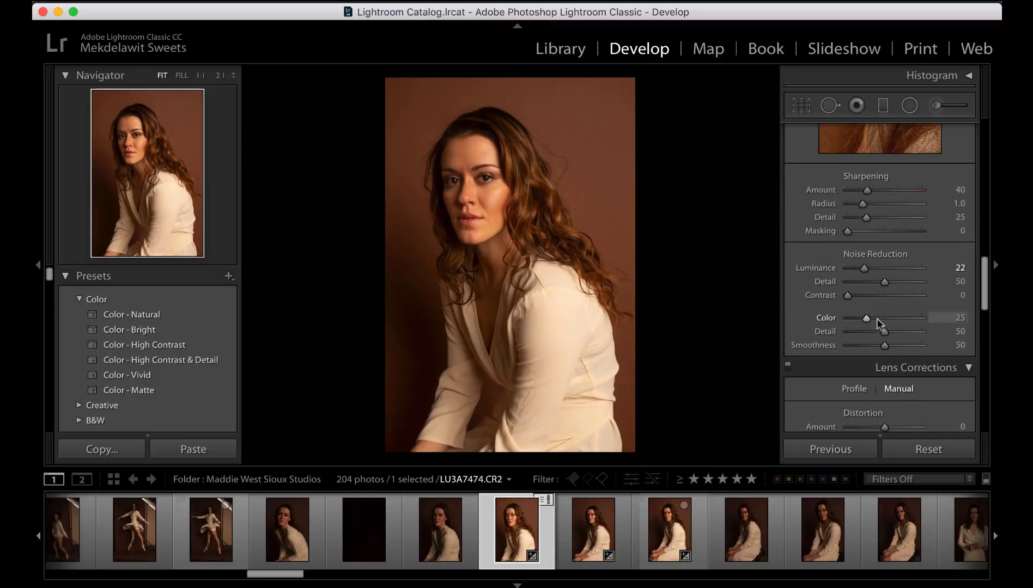
pyautogui.moveTo(866, 319); pyautogui.dragTo(393, 269)
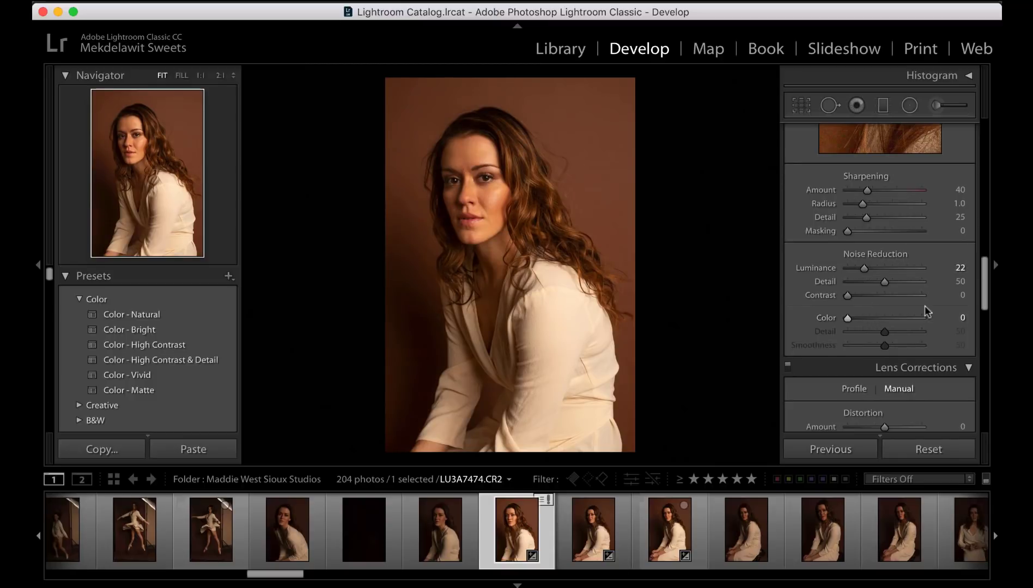
pyautogui.click(878, 319)
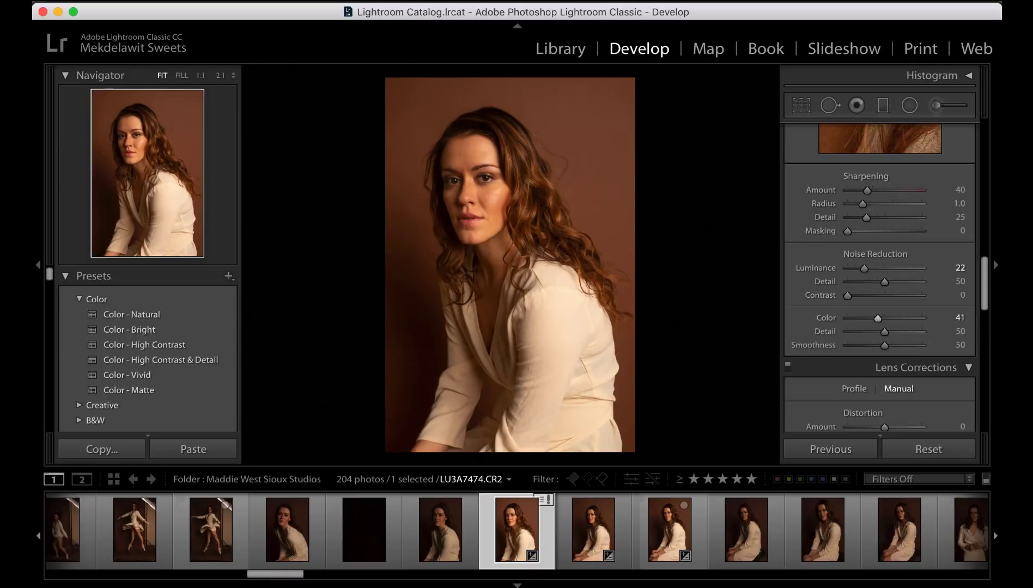
# - Open the photo for editing in Adobe Photoshop CC 2018
pyautogui.click(268, 1)
pyautogui.moveTo(313, 68)
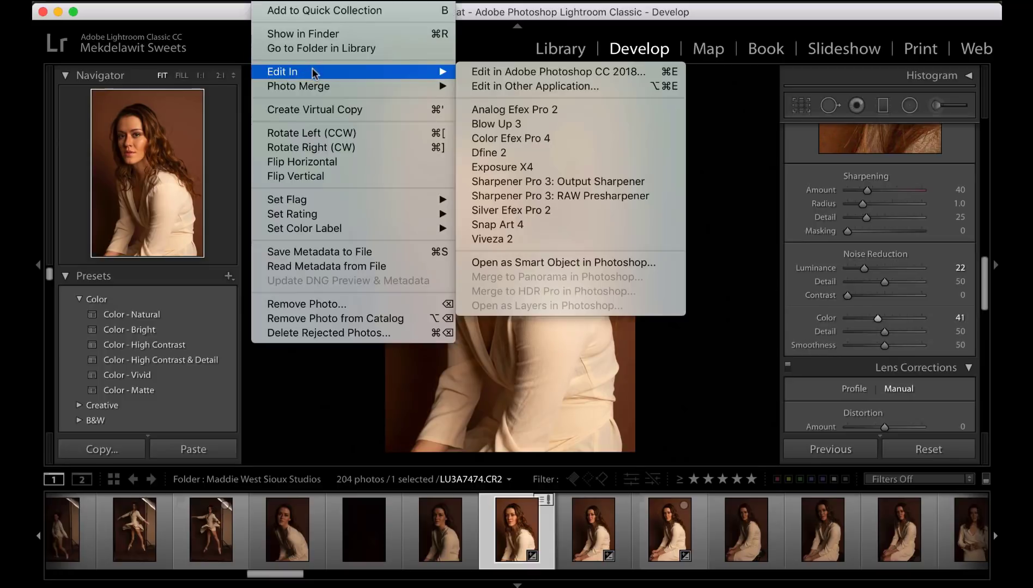
pyautogui.click(519, 71)
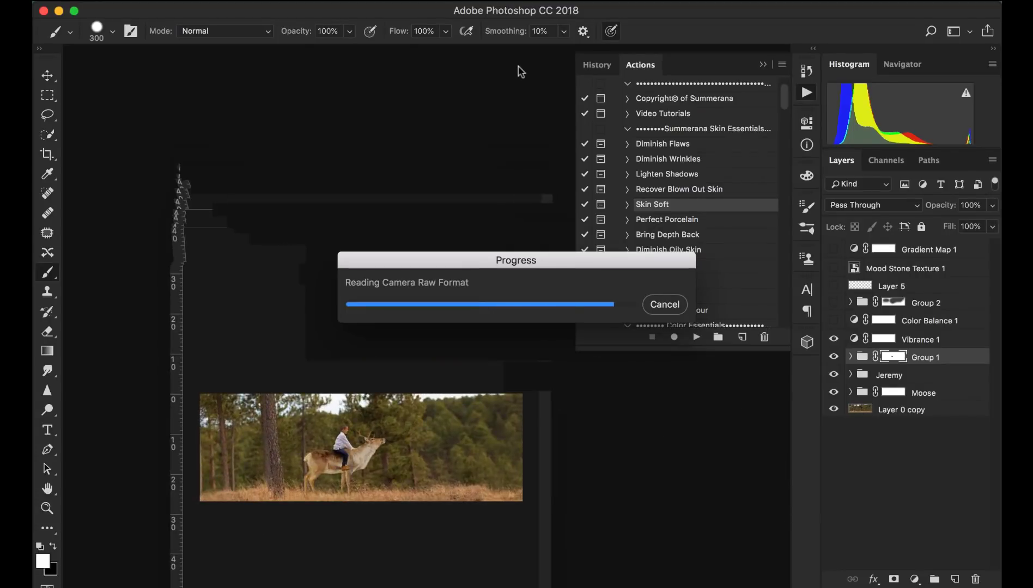
# - Enlarge the document window, zoom in on the face, and duplicate the Background layer
pyautogui.moveTo(199, 197); pyautogui.dragTo(159, 275)
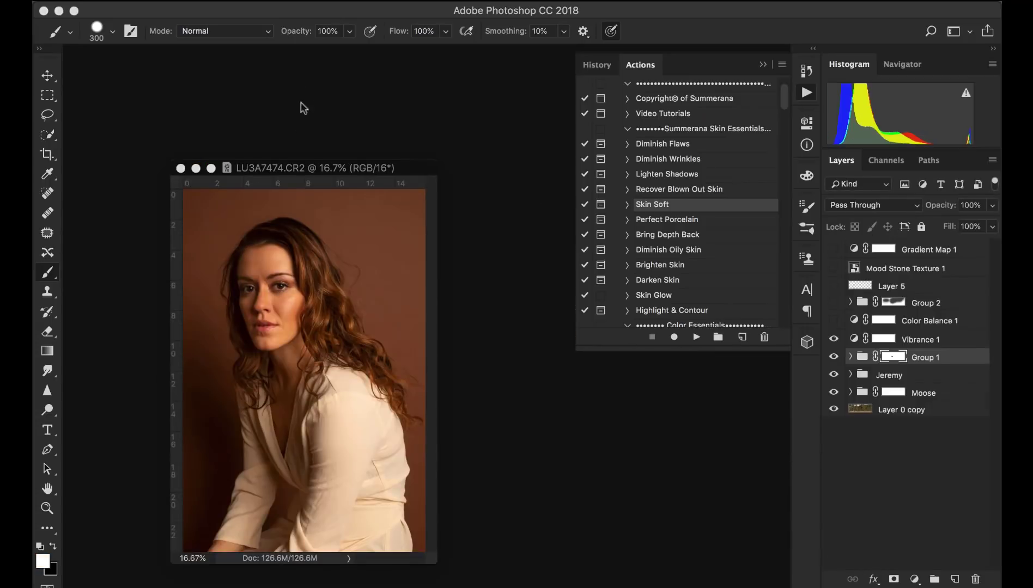
pyautogui.moveTo(286, 168); pyautogui.dragTo(315, 93)
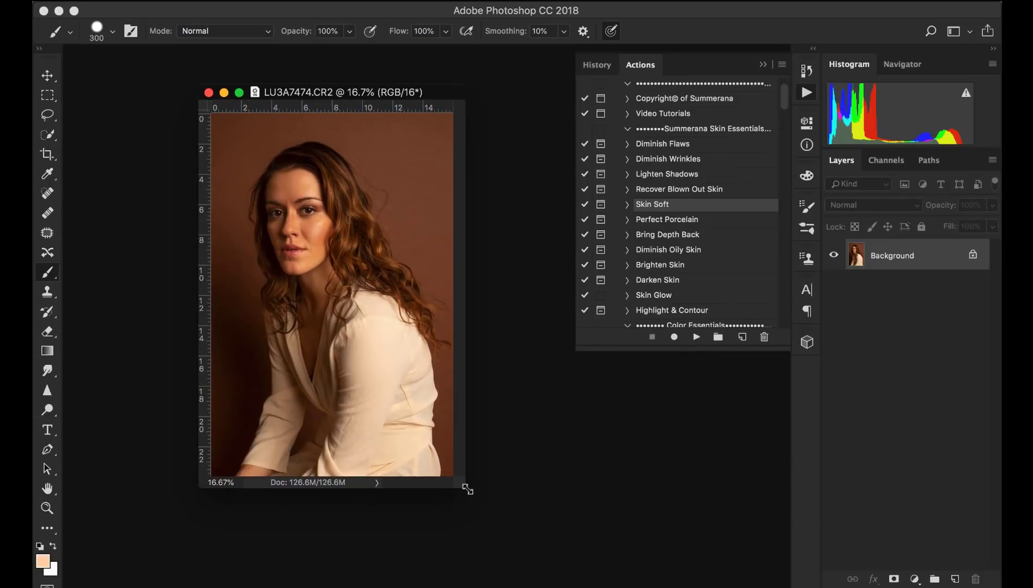
pyautogui.moveTo(468, 487); pyautogui.dragTo(579, 567)
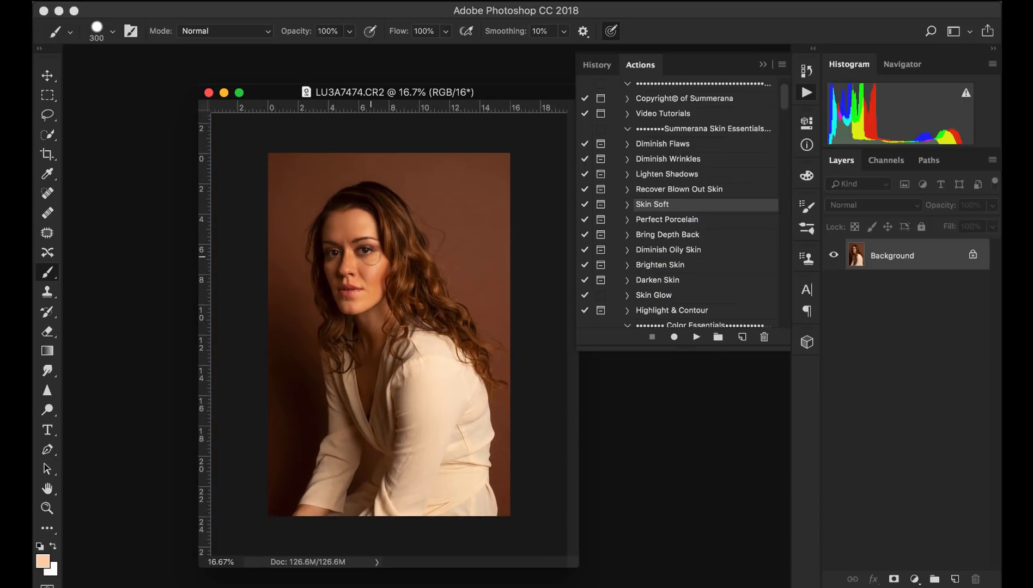
pyautogui.press('super+plus')
pyautogui.press('super+plus')
pyautogui.press('super+plus')
pyautogui.press('super+plus')
pyautogui.scroll(10, 376, 256)
pyautogui.hscroll(-3, 376, 257)
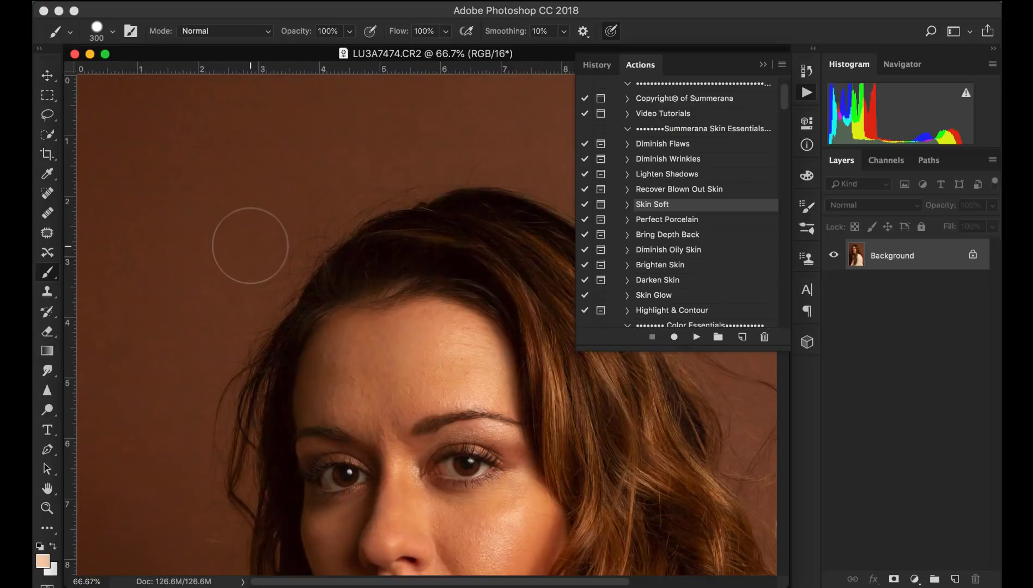
pyautogui.press('super+j')
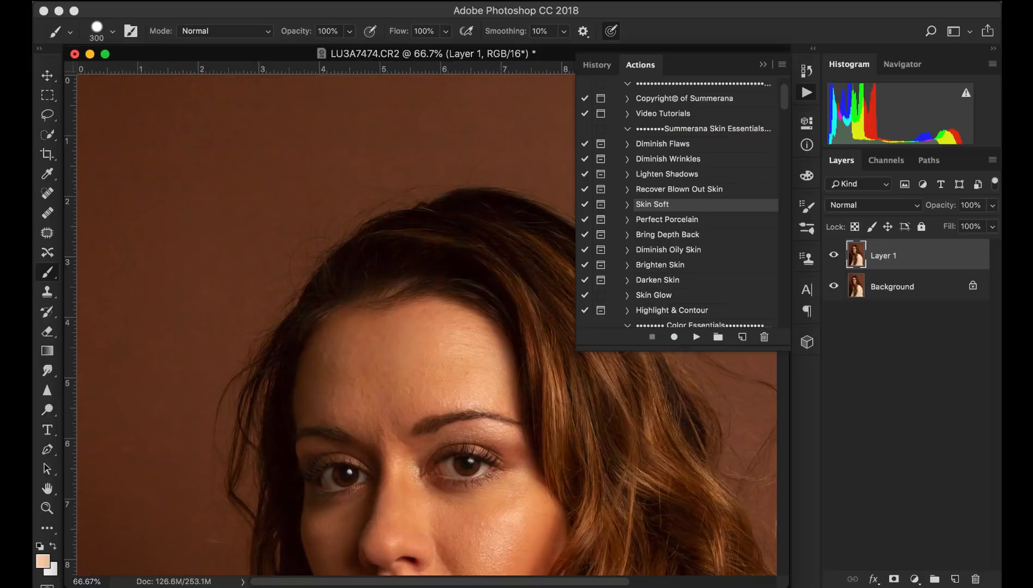
# - Apply the Imagenomic Portraiture 3 filter to the duplicated layer with its default settings
pyautogui.click(402, 1)
pyautogui.moveTo(542, 344)
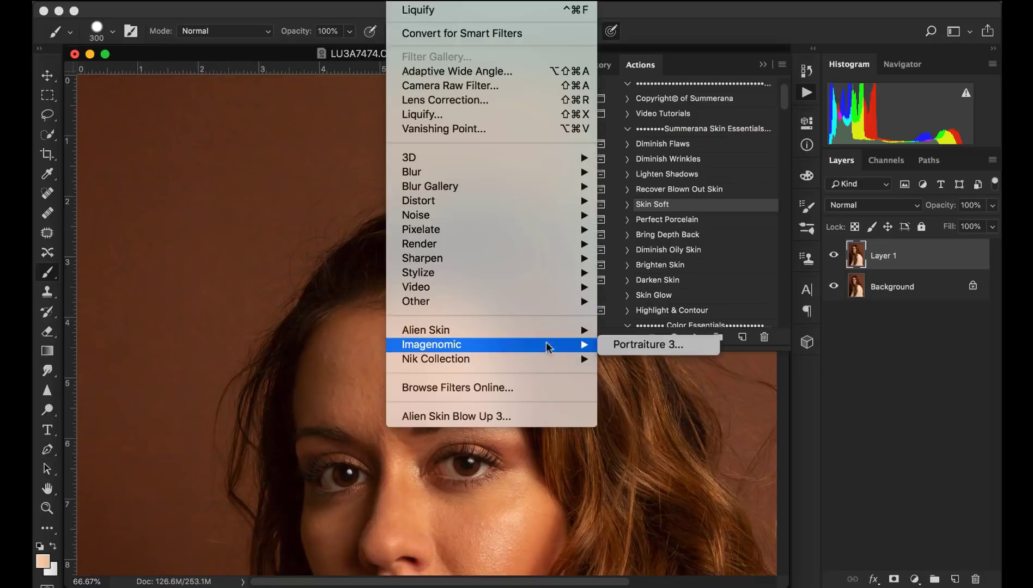
pyautogui.click(634, 344)
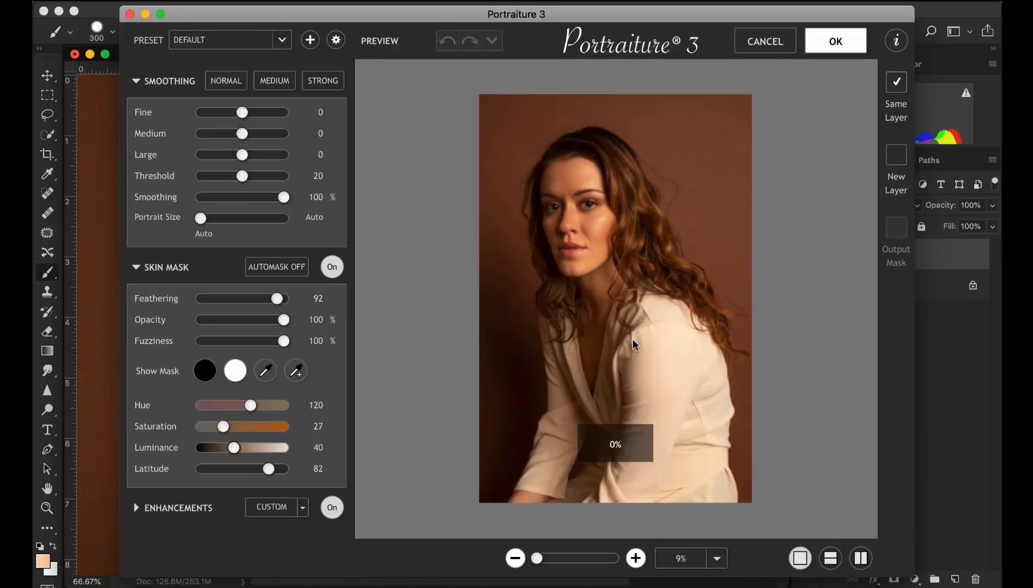
pyautogui.click(826, 47)
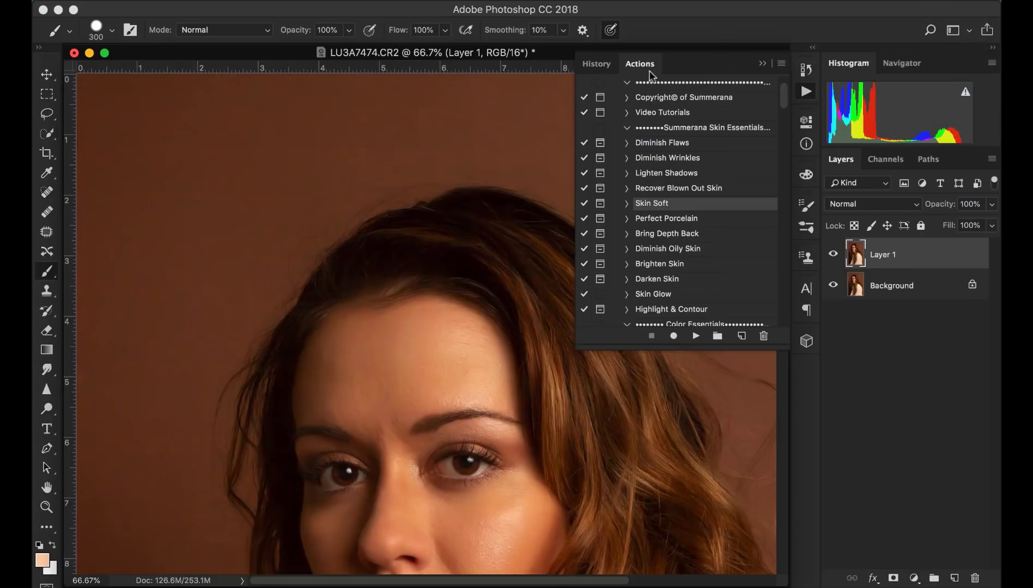
# - Toggle the smoothed layer's visibility on and off to compare it with the original
pyautogui.click(833, 255)
pyautogui.click(833, 255)
pyautogui.click(833, 255)
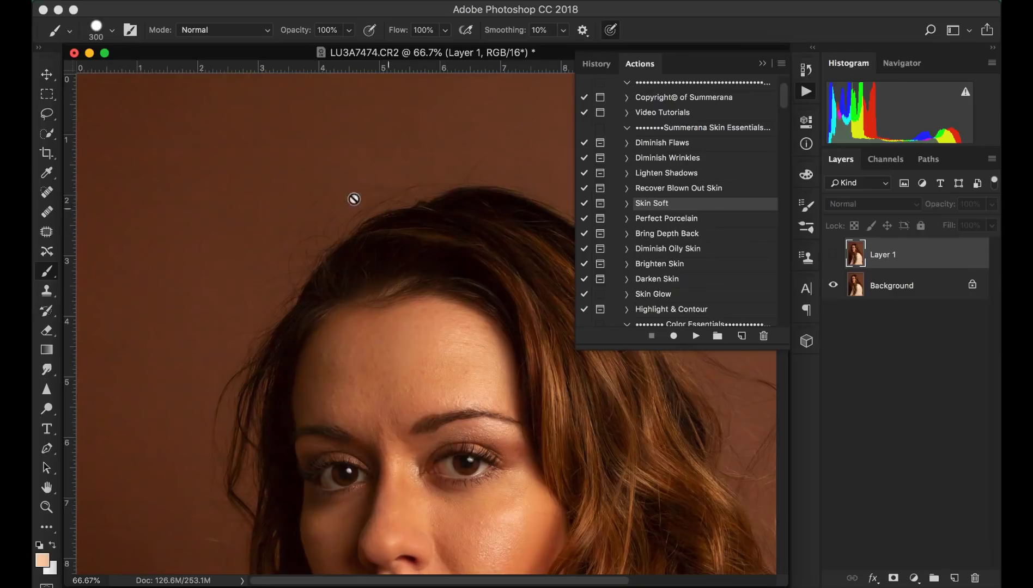
pyautogui.click(832, 254)
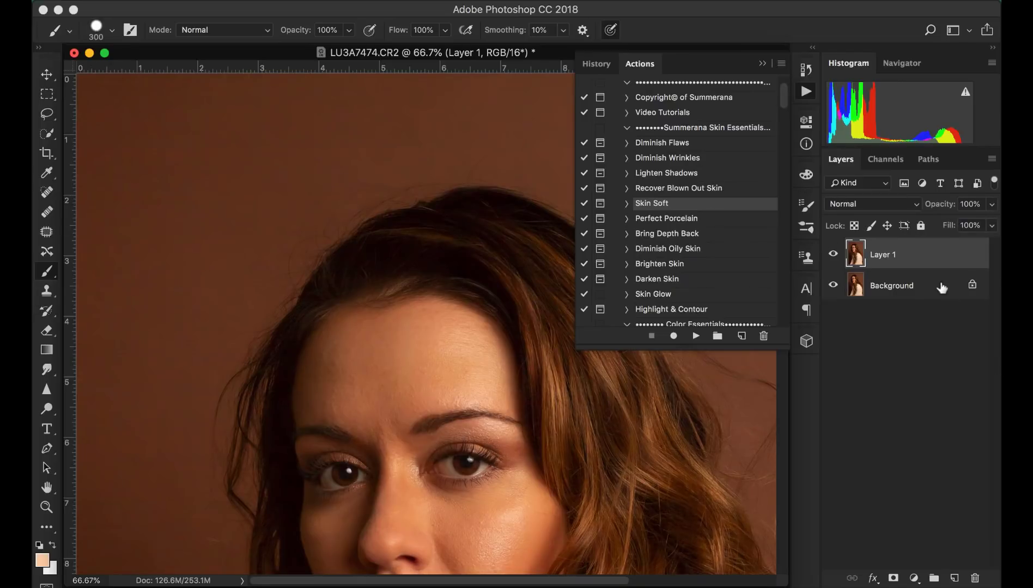
# - Merge the smoothed layer down into the Background layer
pyautogui.press('super+e')
pyautogui.press('super+minus')
pyautogui.press('super+minus')
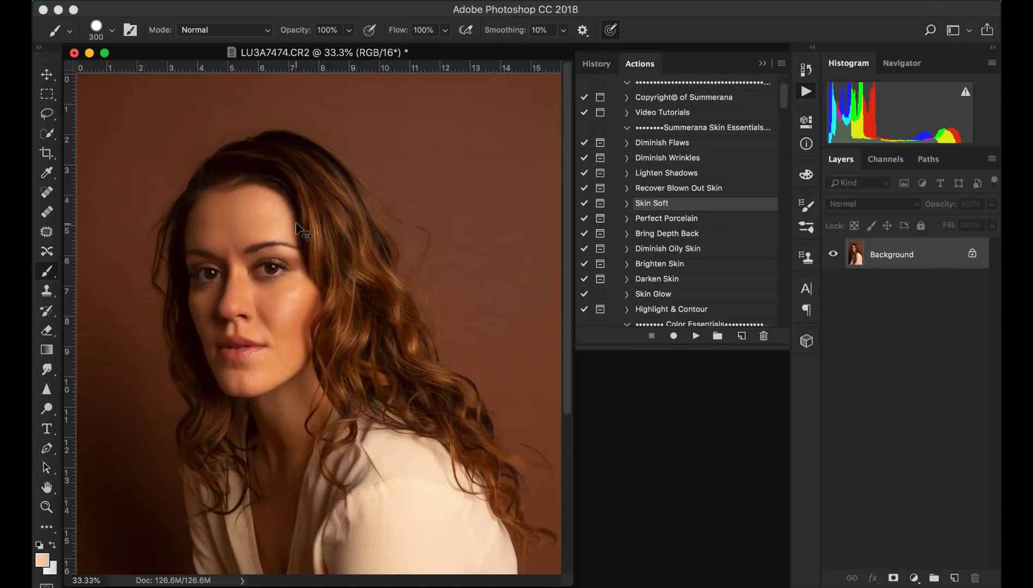
# - Duplicate the Background layer again and select the Clone Stamp tool
pyautogui.press('super+j')
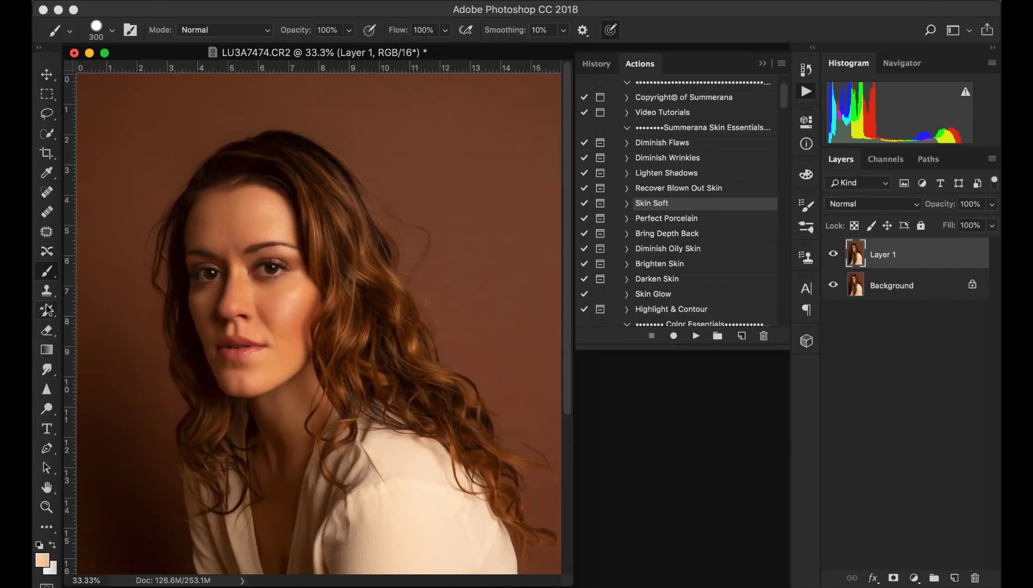
pyautogui.click(46, 291)
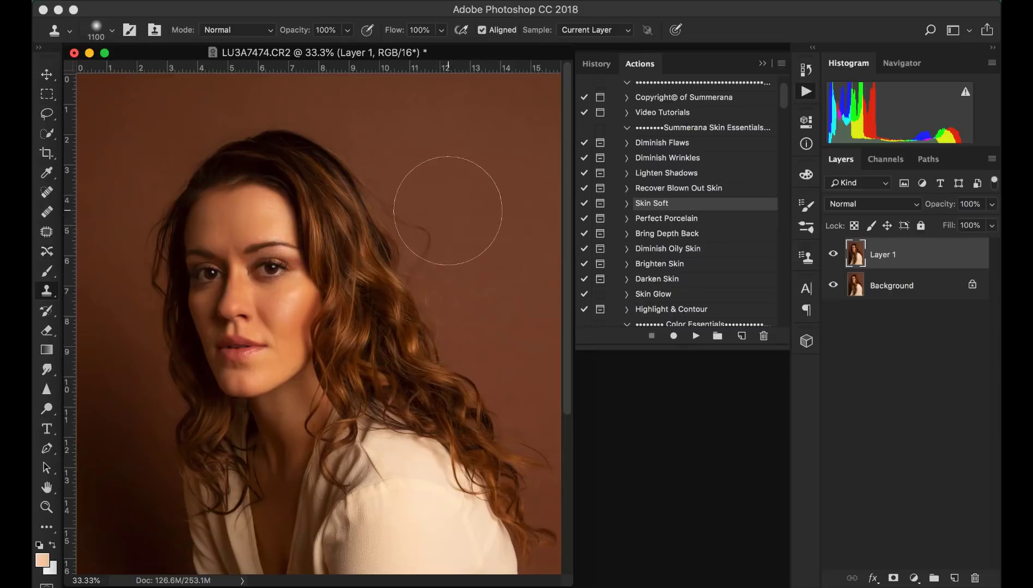
pyautogui.press('super+minus')
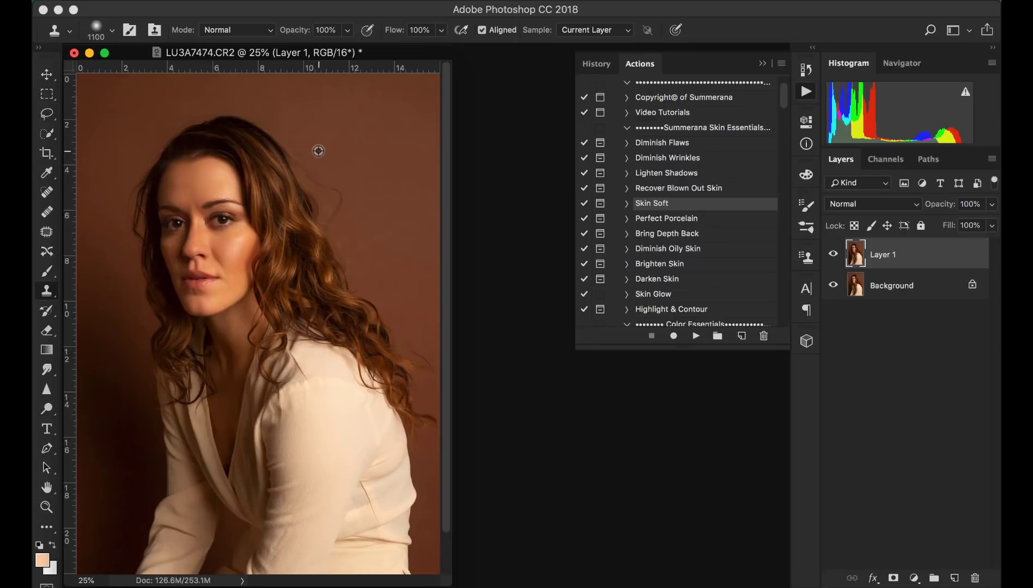
# - Clone backdrop texture over the flyaway hair on the right side of the head and shoulder
pyautogui.click(299, 159)
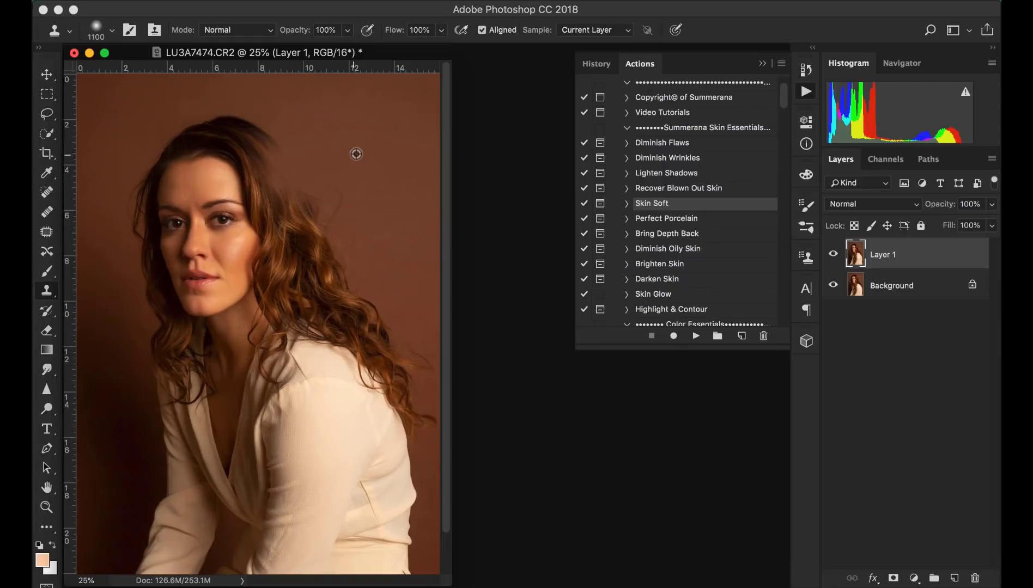
pyautogui.click(333, 195)
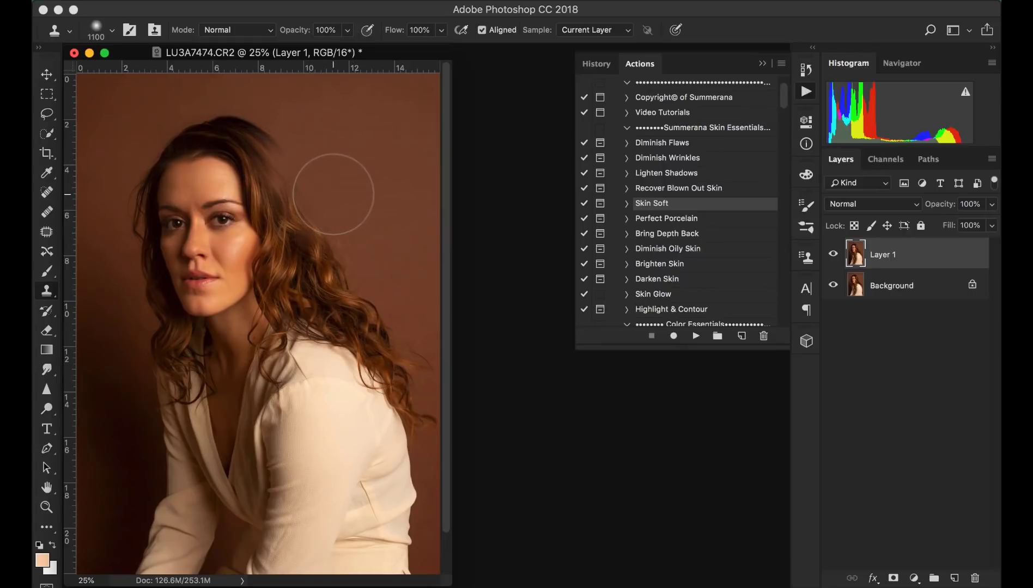
pyautogui.keyDown('alt'); pyautogui.click(346, 217); pyautogui.keyUp('alt')
pyautogui.click(343, 227)
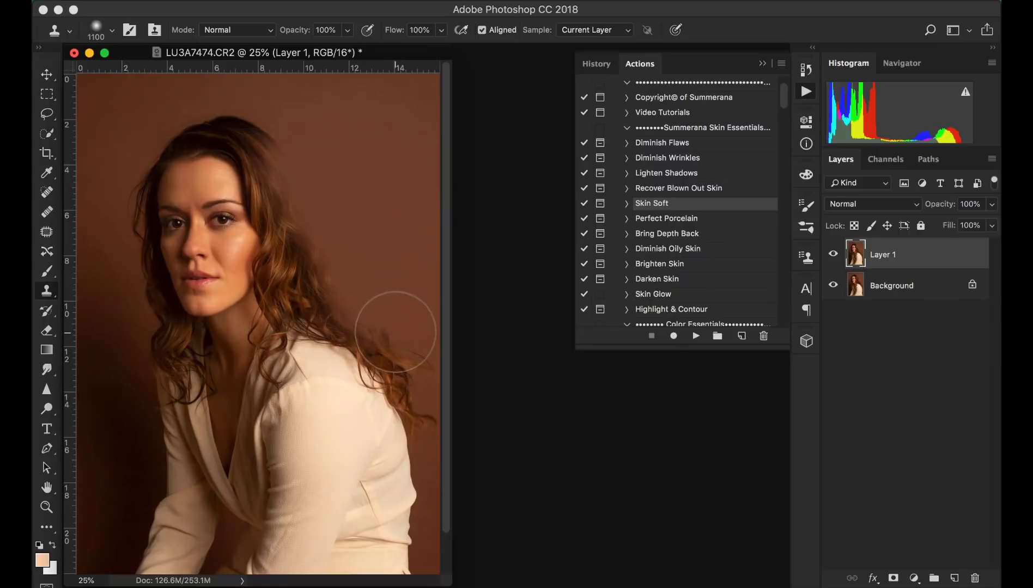
pyautogui.keyDown('alt'); pyautogui.click(424, 334); pyautogui.keyUp('alt')
pyautogui.click(423, 347)
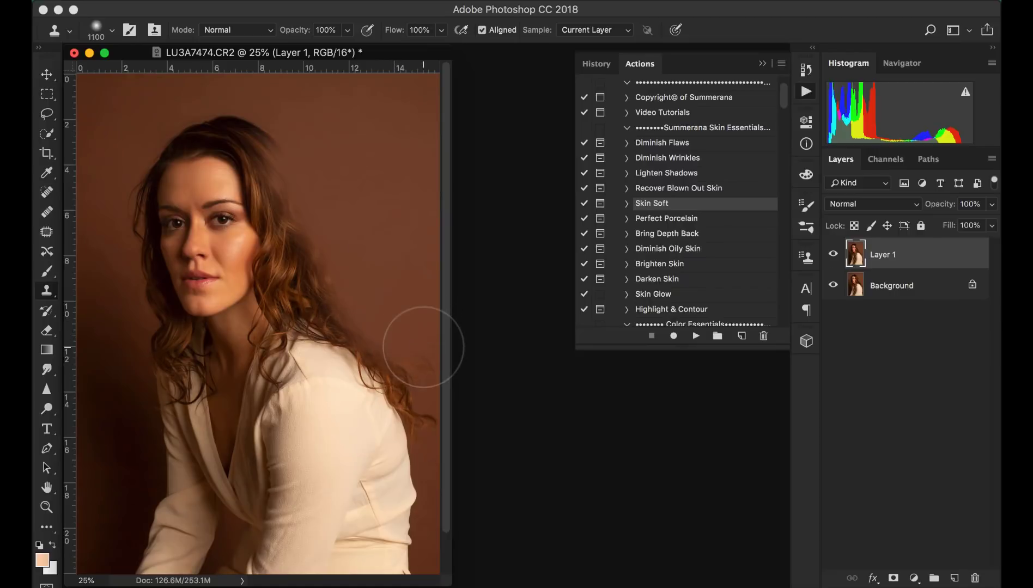
pyautogui.keyDown('alt'); pyautogui.click(300, 135); pyautogui.keyUp('alt')
pyautogui.moveTo(258, 137); pyautogui.dragTo(276, 132)
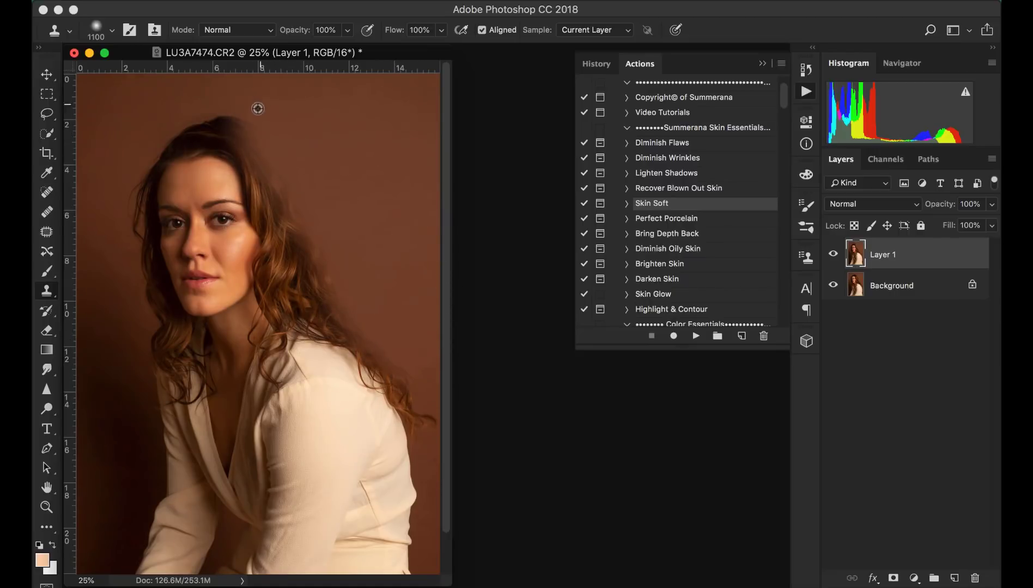
# - Clone backdrop texture over the stray hairs along the top of the head
pyautogui.keyDown('alt'); pyautogui.click(257, 108); pyautogui.keyUp('alt')
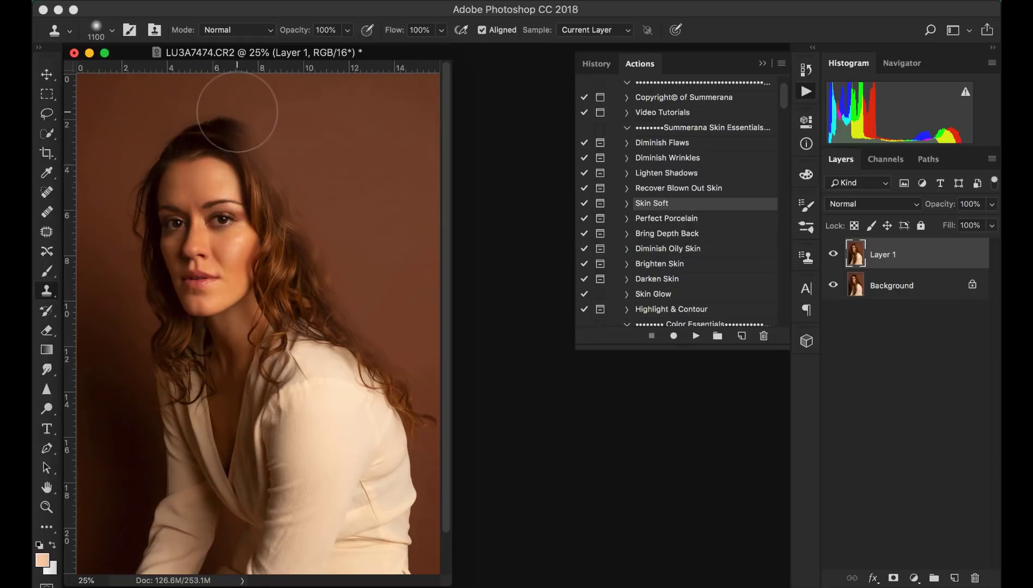
pyautogui.keyDown('alt'); pyautogui.click(207, 110); pyautogui.keyUp('alt')
pyautogui.click(208, 117)
pyautogui.keyDown('alt'); pyautogui.click(180, 117); pyautogui.keyUp('alt')
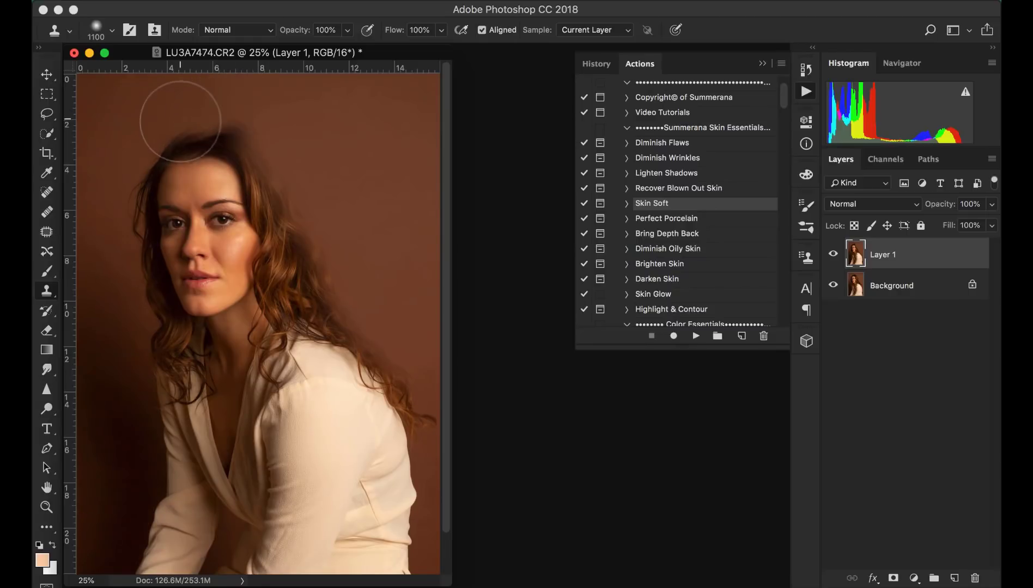
pyautogui.click(181, 127)
pyautogui.keyDown('alt'); pyautogui.click(146, 161); pyautogui.keyUp('alt')
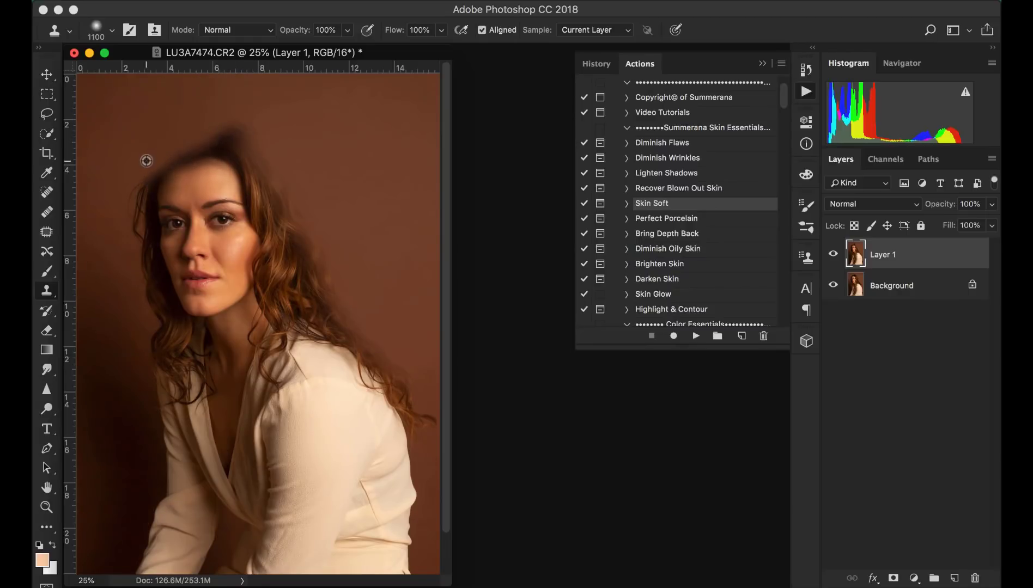
pyautogui.click(150, 170)
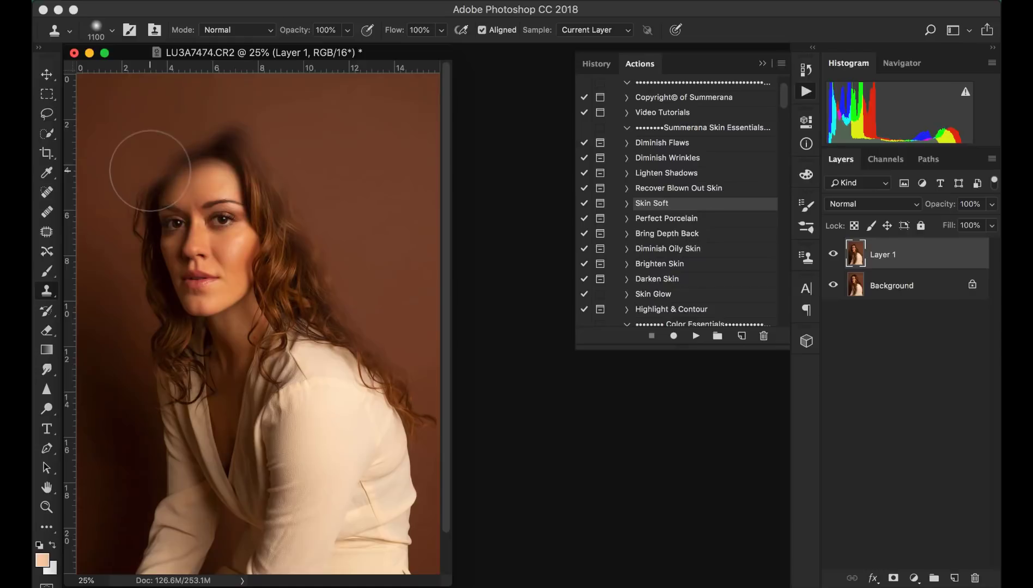
# - Clone backdrop texture over the flyaway hair along the left side of the head and neck
pyautogui.keyDown('alt'); pyautogui.click(129, 194); pyautogui.keyUp('alt')
pyautogui.click(150, 196)
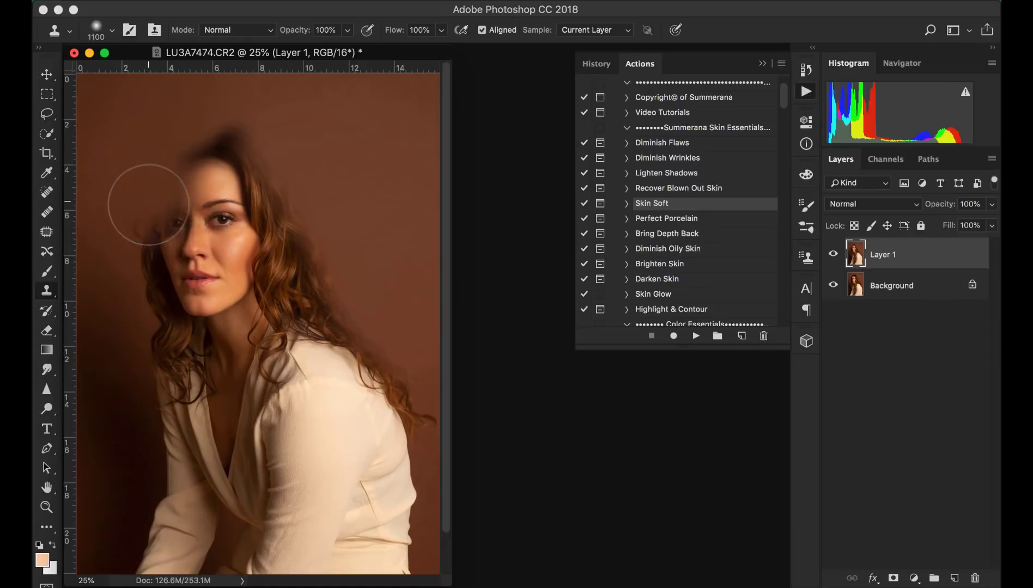
pyautogui.keyDown('alt'); pyautogui.click(138, 230); pyautogui.keyUp('alt')
pyautogui.click(145, 232)
pyautogui.keyDown('alt'); pyautogui.click(135, 245); pyautogui.keyUp('alt')
pyautogui.click(144, 247)
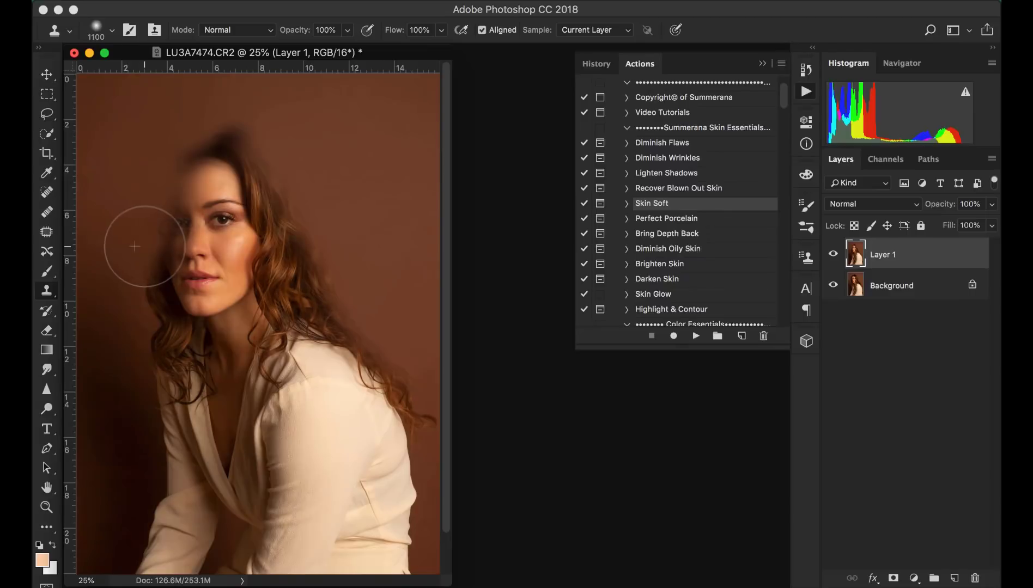
pyautogui.keyDown('alt'); pyautogui.click(139, 271); pyautogui.keyUp('alt')
pyautogui.click(144, 273)
pyautogui.keyDown('alt'); pyautogui.click(136, 291); pyautogui.keyUp('alt')
pyautogui.click(146, 291)
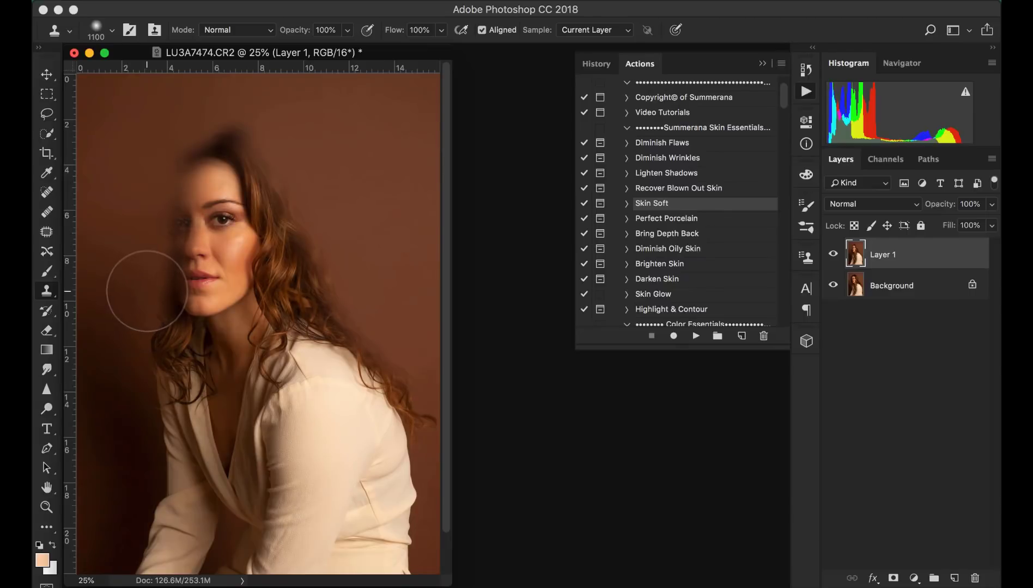
pyautogui.keyDown('alt'); pyautogui.click(142, 311); pyautogui.keyUp('alt')
pyautogui.click(152, 314)
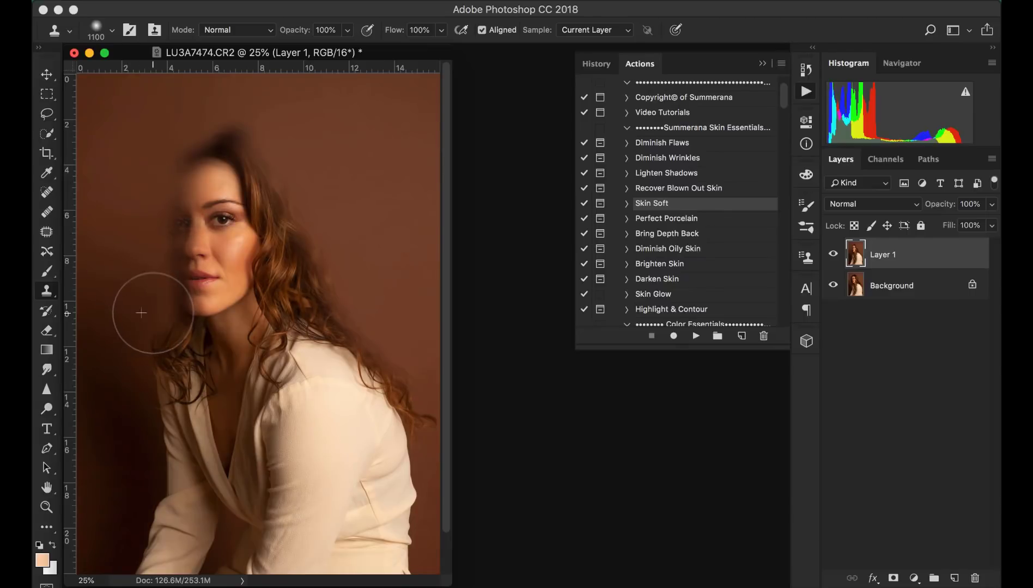
pyautogui.keyDown('alt'); pyautogui.click(146, 342); pyautogui.keyUp('alt')
pyautogui.click(152, 351)
pyautogui.keyDown('alt'); pyautogui.click(146, 352); pyautogui.keyUp('alt')
pyautogui.click(154, 359)
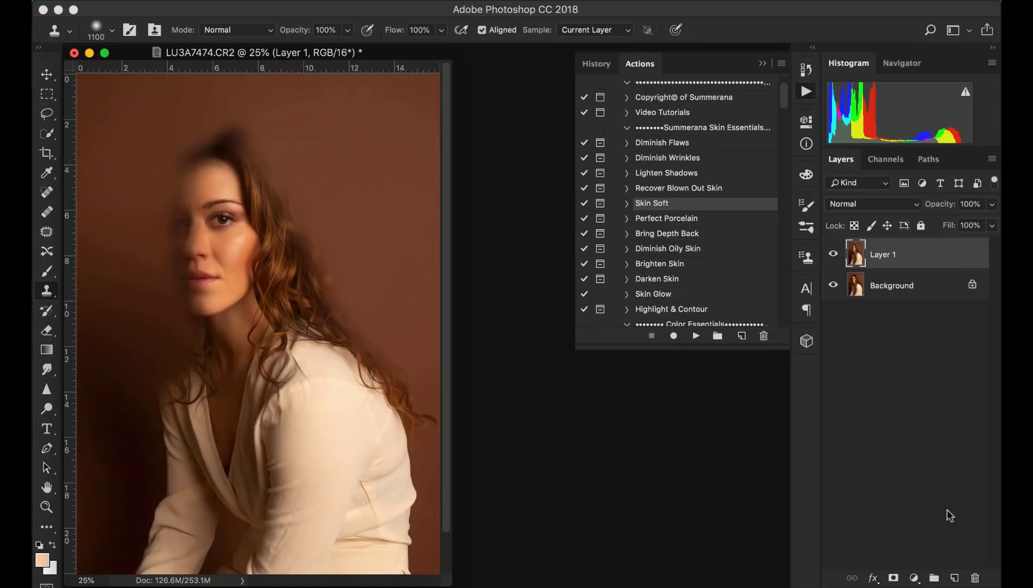
# - Add an inverted black layer mask to Layer 1 and select the Brush tool
pyautogui.click(891, 578)
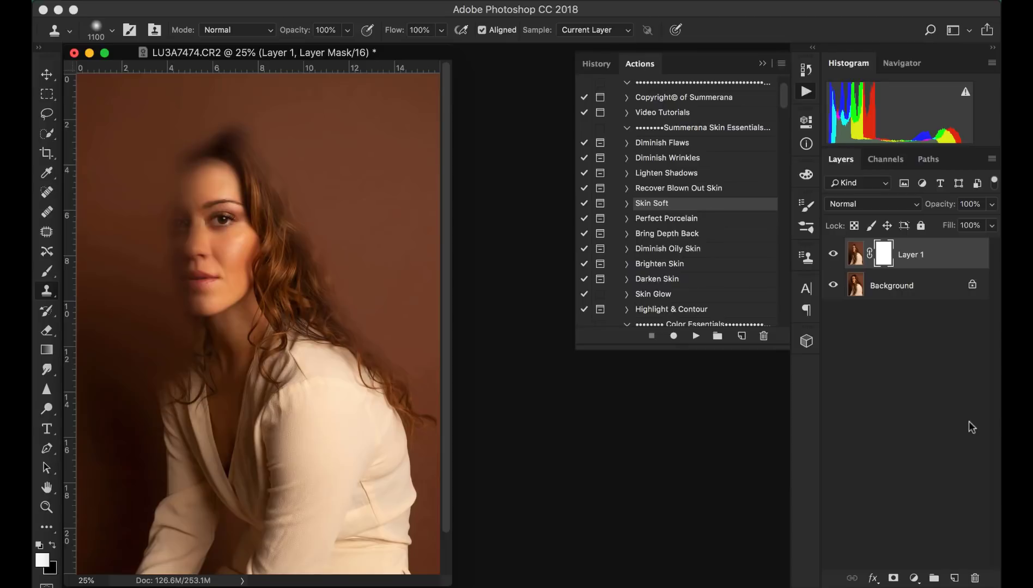
pyautogui.press('super+i')
pyautogui.click(47, 273)
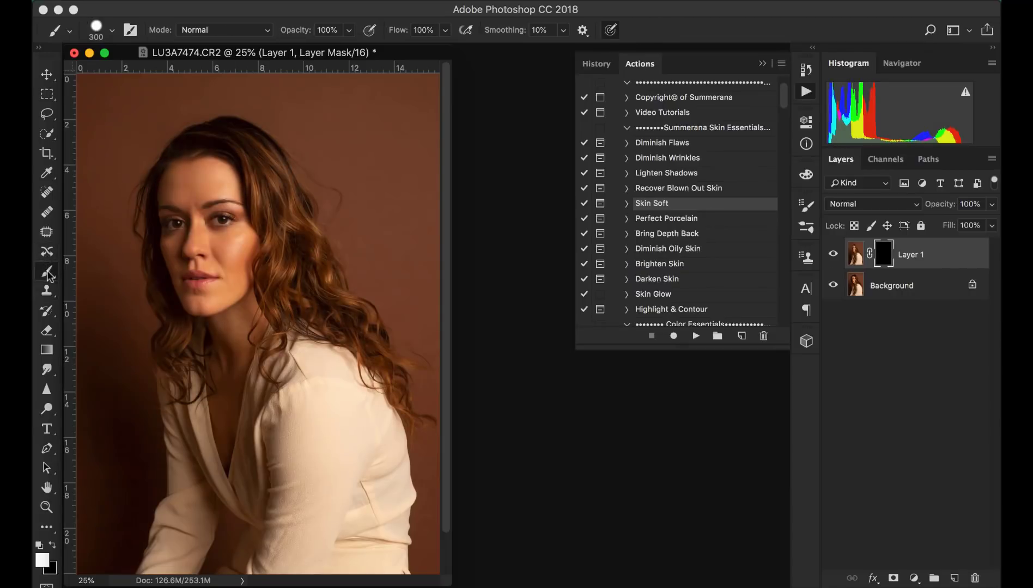
# - Set the white brush to 300 px with 87% hardness
pyautogui.click(113, 31)
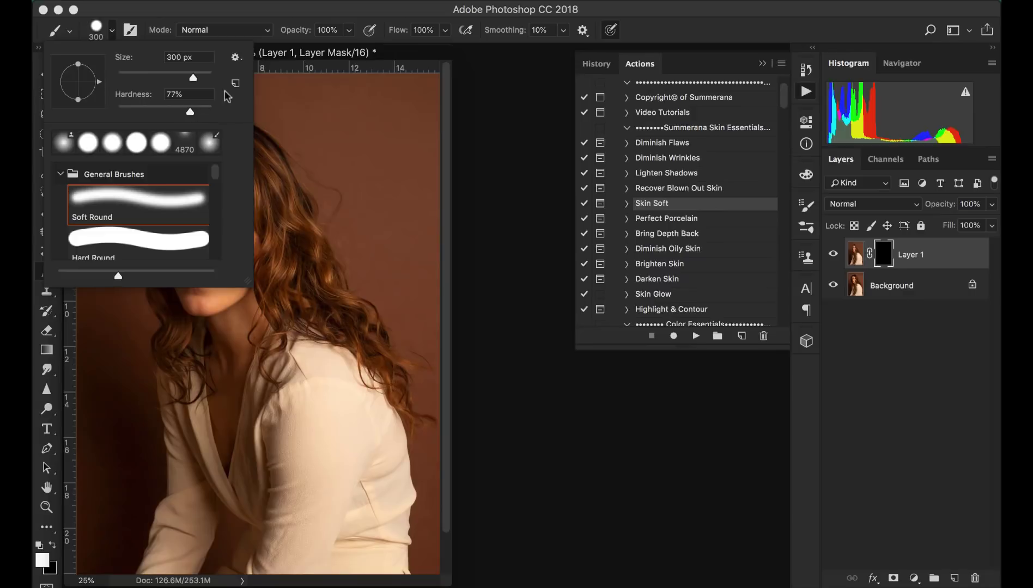
pyautogui.click(294, 53)
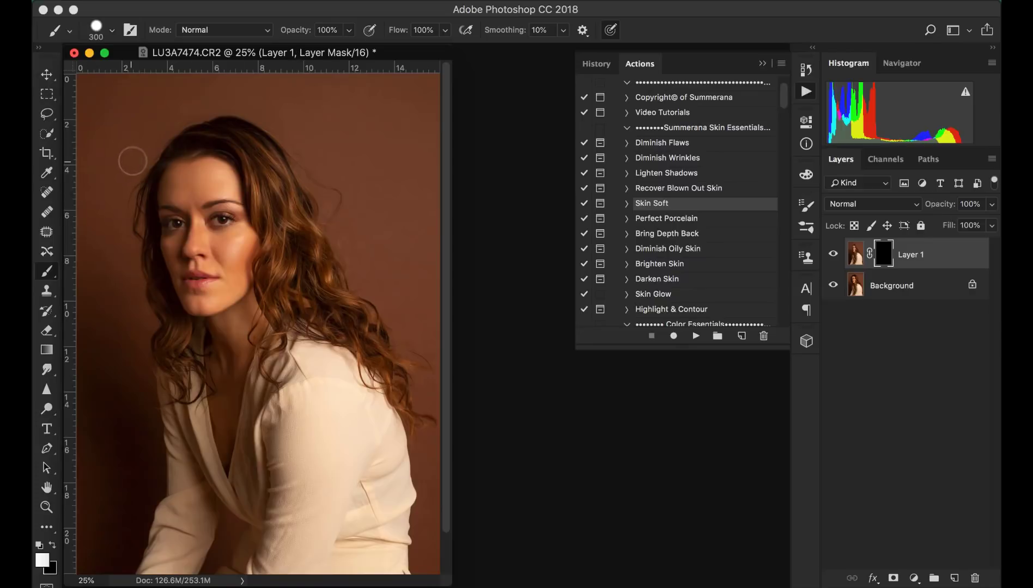
pyautogui.press('super+equal')
pyautogui.scroll(5, 294, 281)
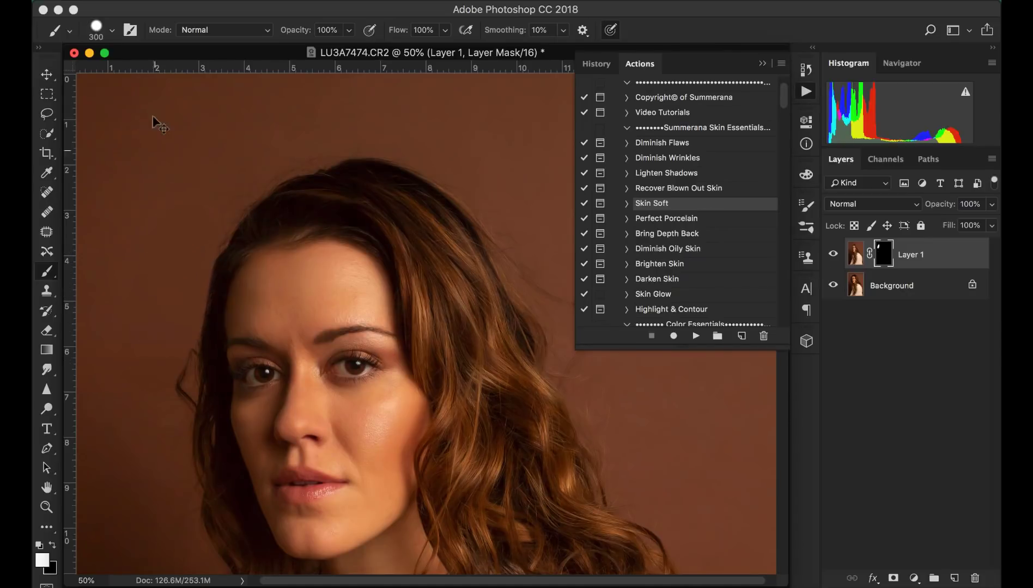
pyautogui.click(107, 33)
pyautogui.moveTo(194, 111); pyautogui.dragTo(200, 113)
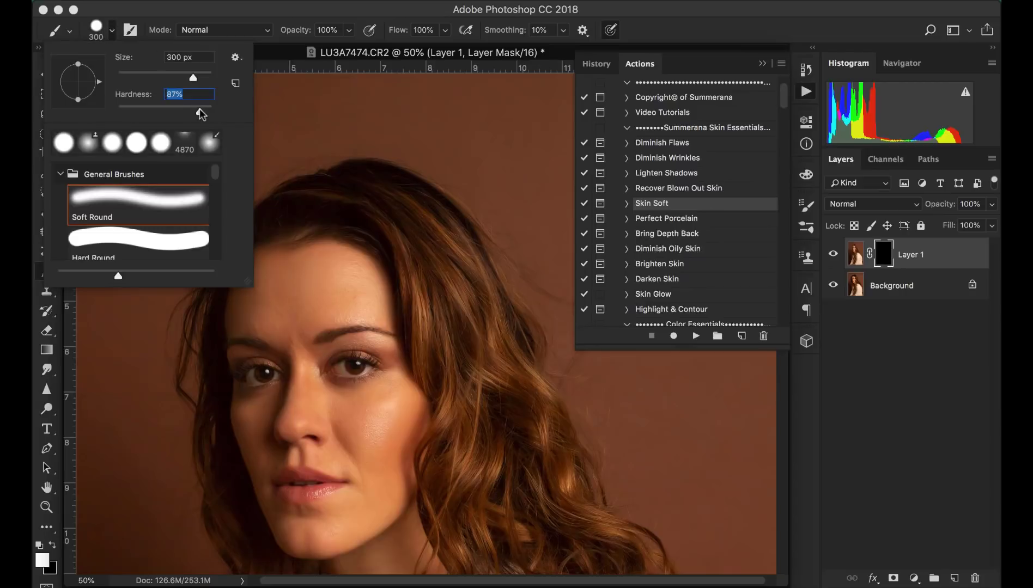
pyautogui.press('Return')
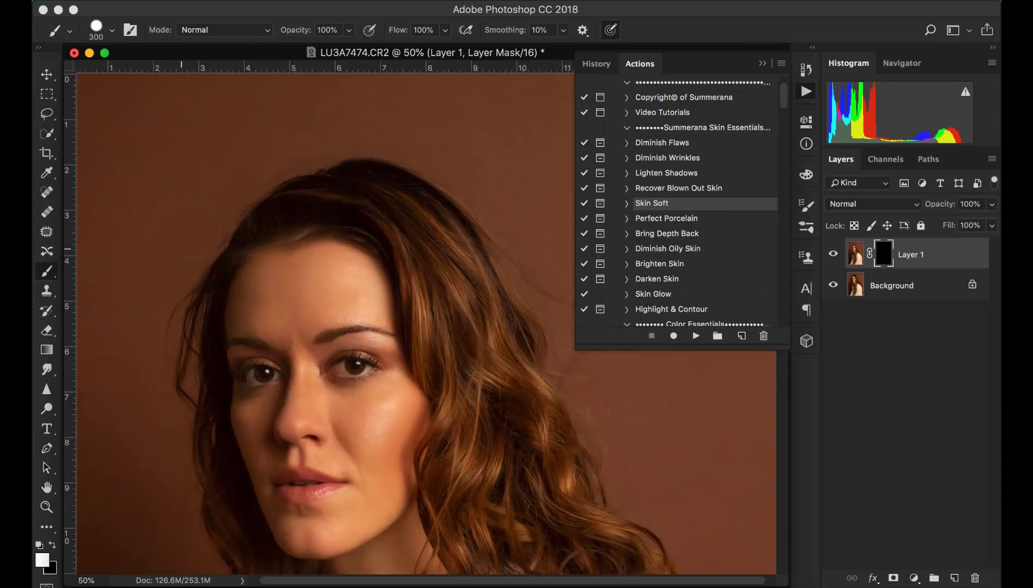
# - Paint the mask along the left edge of the head to reveal the cloned backdrop
pyautogui.moveTo(181, 249); pyautogui.dragTo(157, 374)
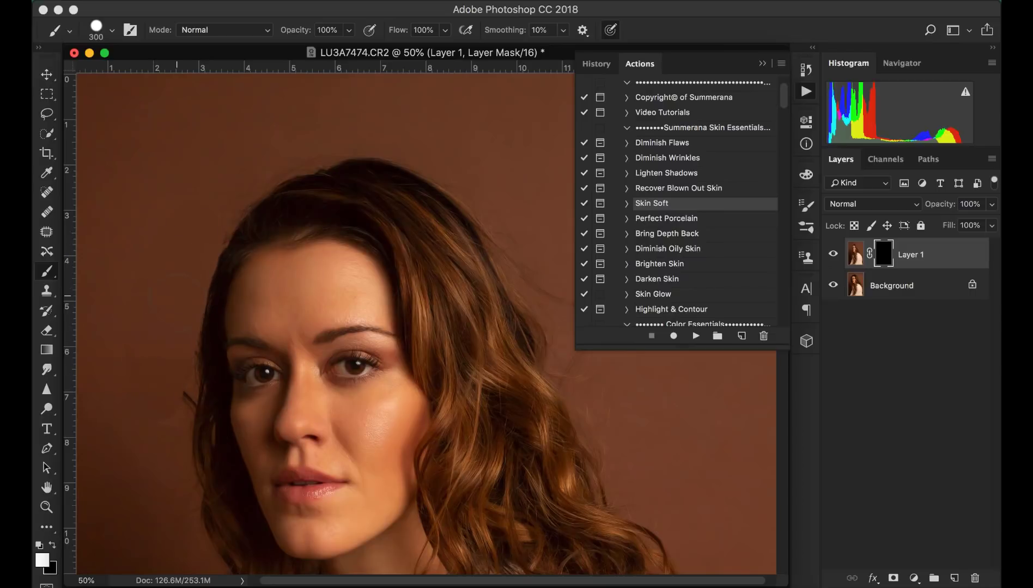
pyautogui.moveTo(178, 302); pyautogui.dragTo(159, 376)
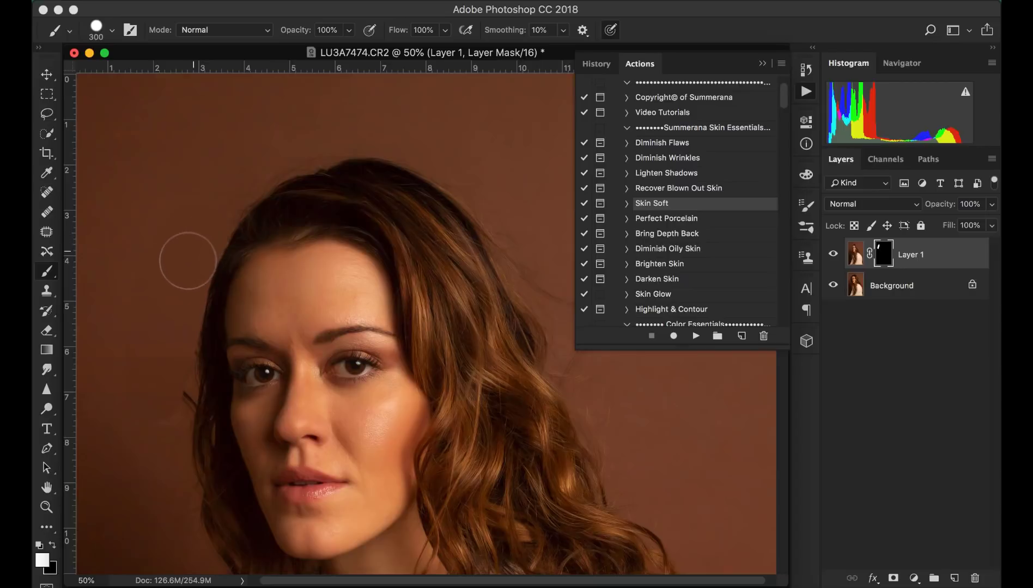
pyautogui.scroll(-3, 148, 348)
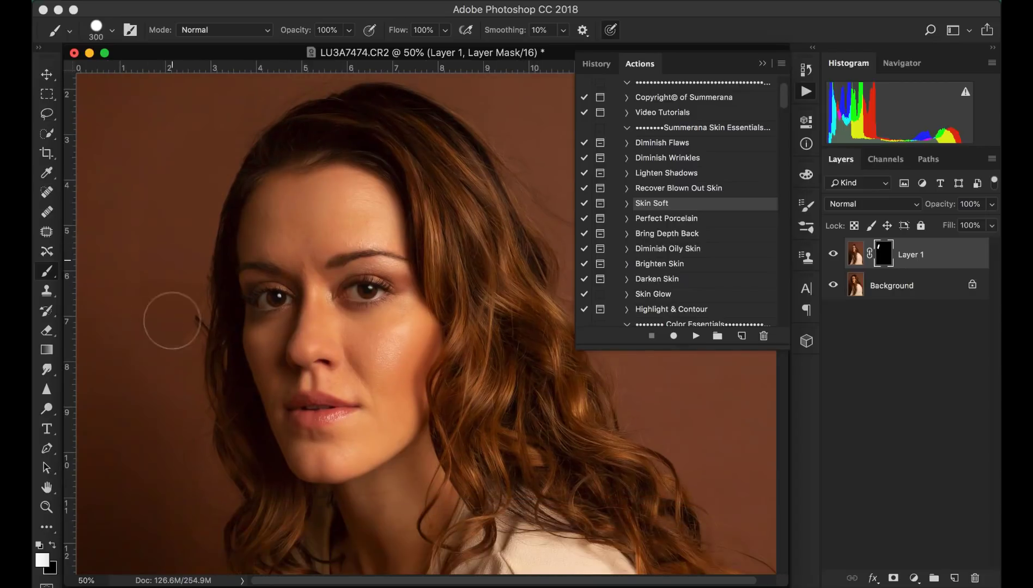
pyautogui.moveTo(171, 320)
pyautogui.mouseDown()
pyautogui.moveTo(181, 273)
pyautogui.moveTo(171, 347)
pyautogui.moveTo(186, 287)
pyautogui.moveTo(184, 222)
pyautogui.moveTo(185, 242)
pyautogui.mouseUp()
# - Raise the brush hardness slightly
pyautogui.click(114, 31)
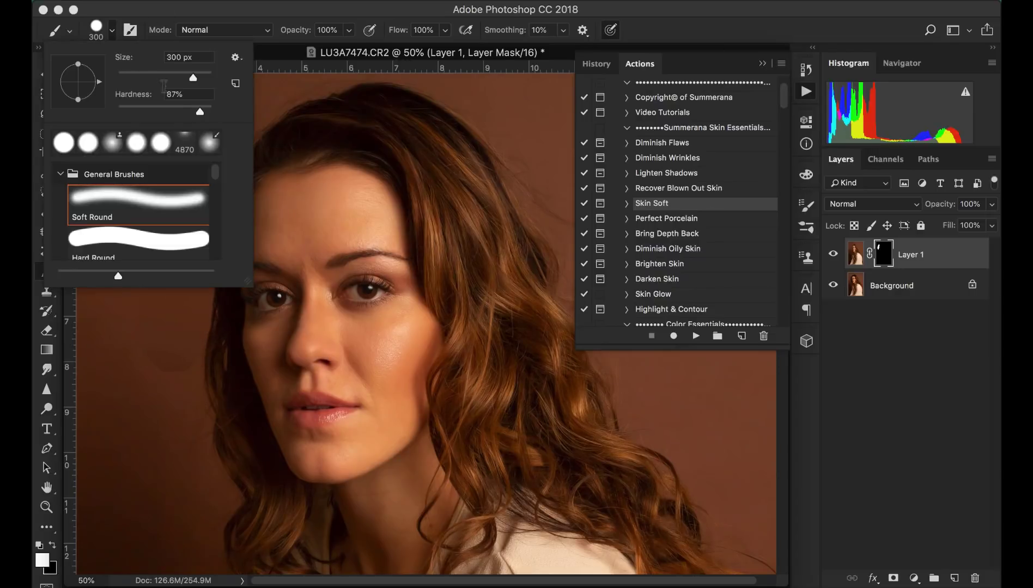
pyautogui.moveTo(181, 108); pyautogui.dragTo(188, 109)
pyautogui.press('Return')
# - Shrink the brush to 175 px and paint the mask along the left side of the neck and jaw
pyautogui.scroll(-5, 182, 306)
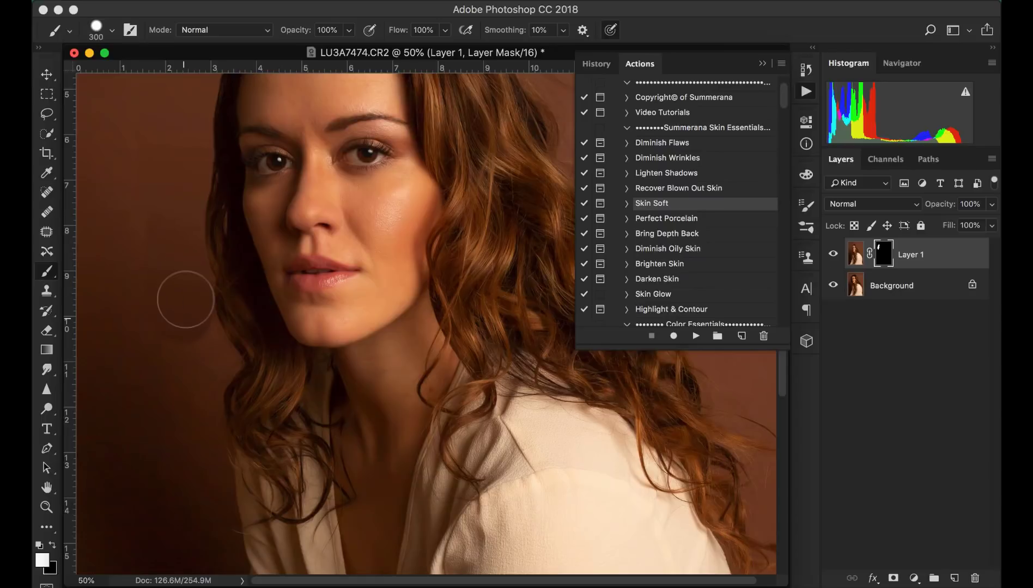
pyautogui.press('[')
pyautogui.press('[')
pyautogui.press('[')
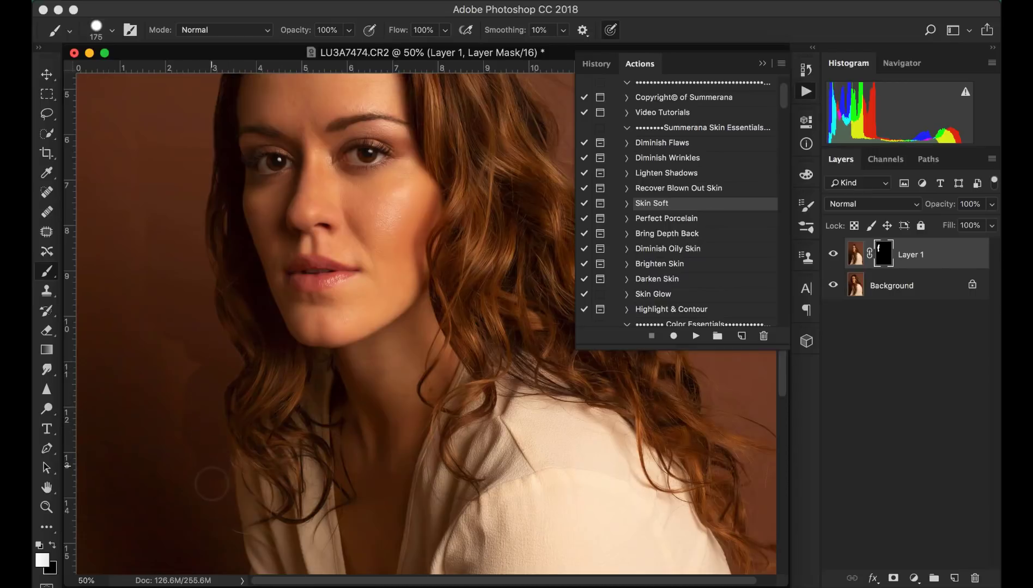
pyautogui.moveTo(209, 481); pyautogui.dragTo(186, 329)
# - Paint the mask over the stray hairs above the top of the head with a 175 px brush
pyautogui.scroll(5, 164, 392)
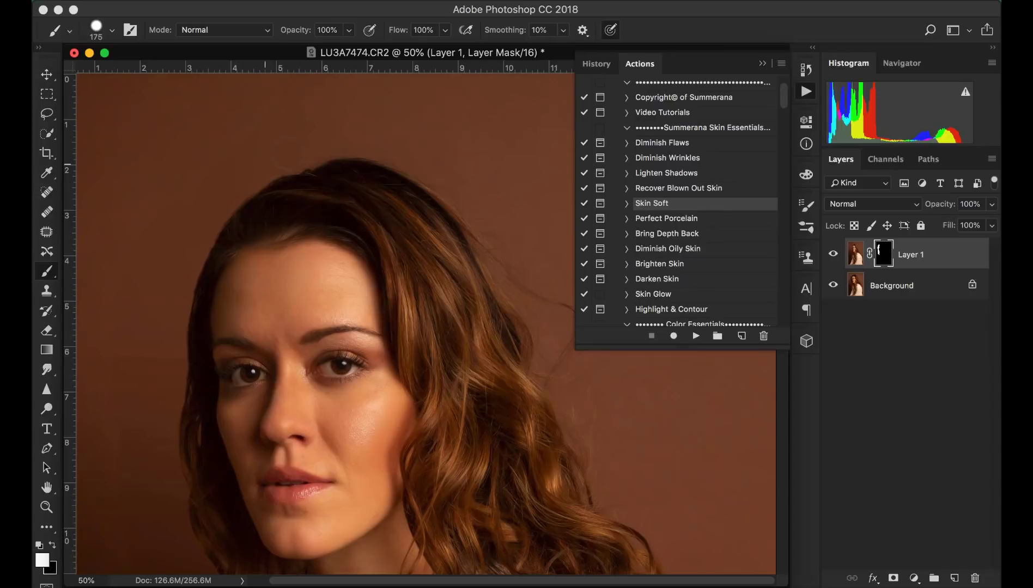
pyautogui.press(']')
pyautogui.press(']')
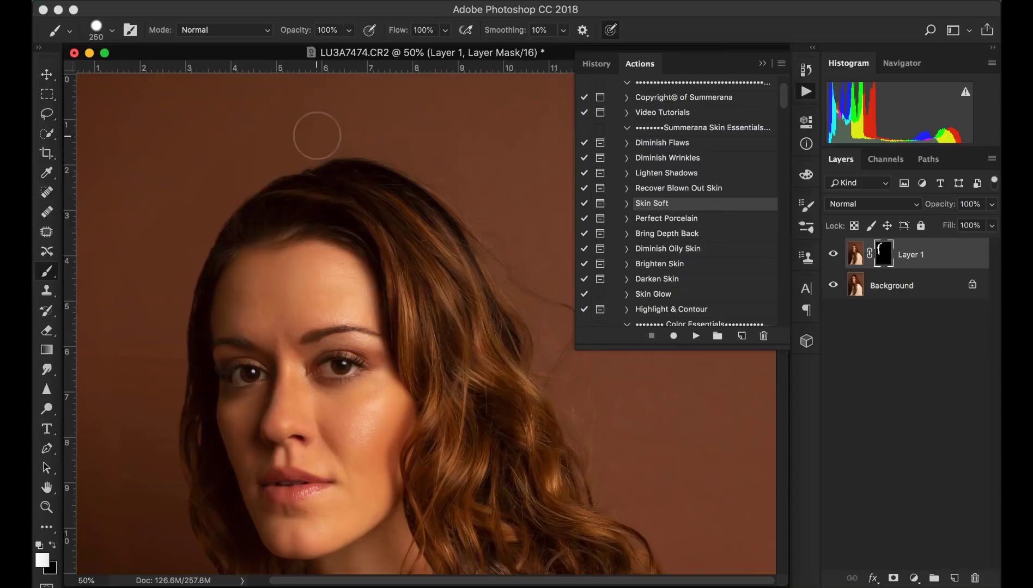
pyautogui.press('[')
pyautogui.press('[')
pyautogui.moveTo(373, 139)
pyautogui.mouseDown()
pyautogui.moveTo(342, 140)
pyautogui.moveTo(421, 152)
pyautogui.moveTo(467, 191)
pyautogui.mouseUp()
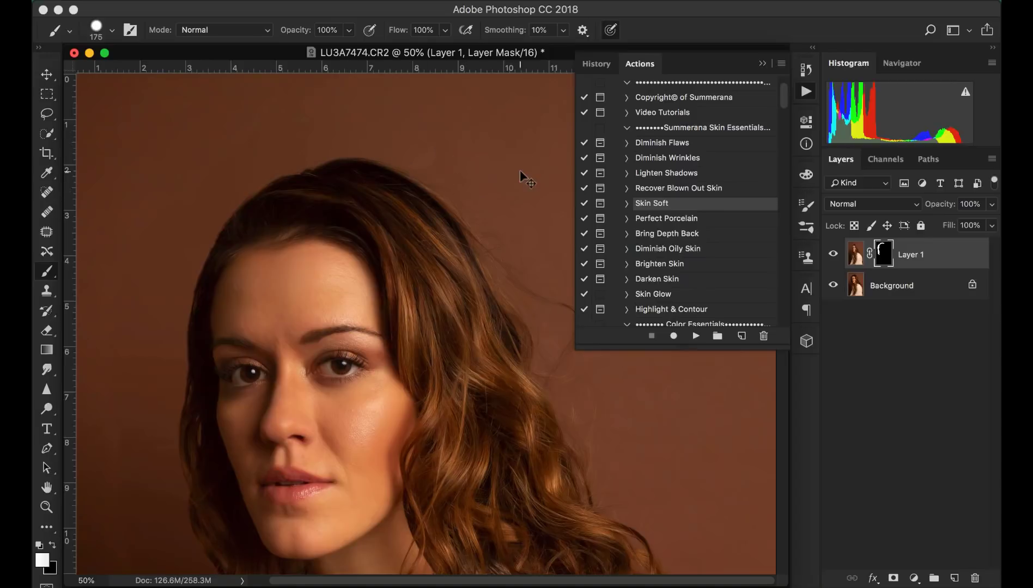
# - Enlarge the brush to 300 px and paint the mask over stray hairs on the right side of the head
pyautogui.press('super+minus')
pyautogui.press(']')
pyautogui.press(']')
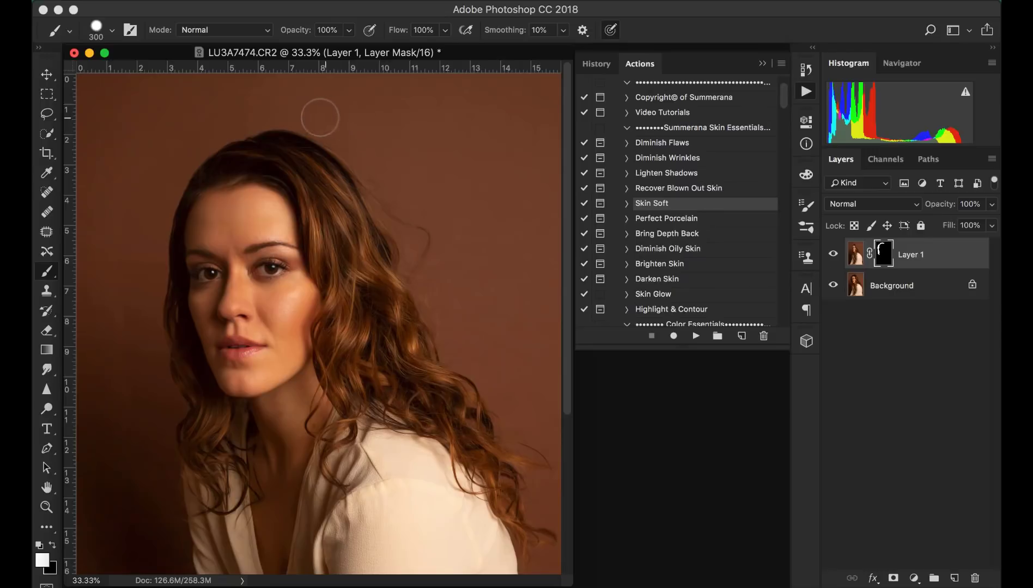
pyautogui.press(']')
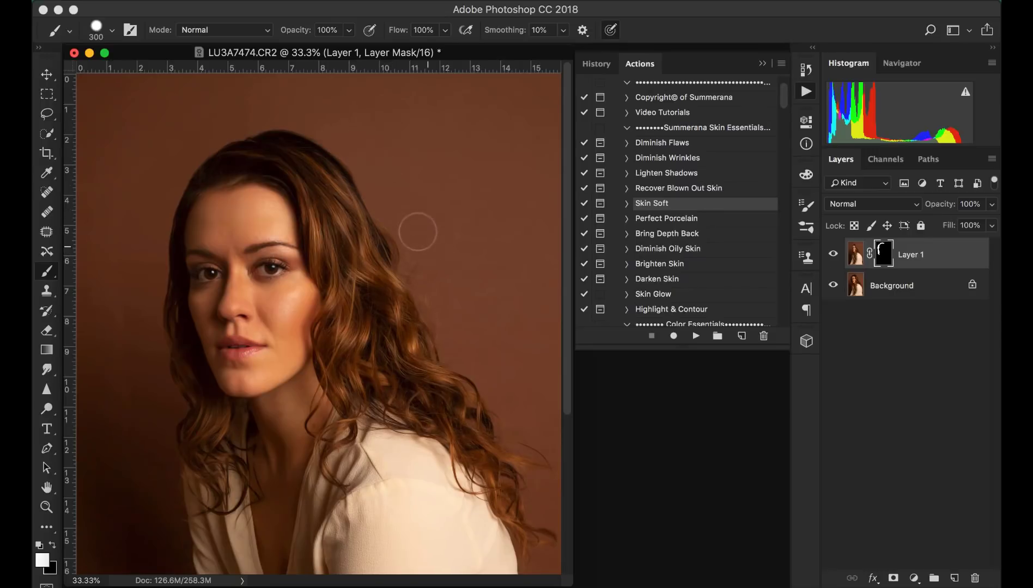
pyautogui.moveTo(412, 229); pyautogui.dragTo(416, 270)
# - Examine the hair edges on the right side of the portrait at higher zoom
pyautogui.press('super+plus')
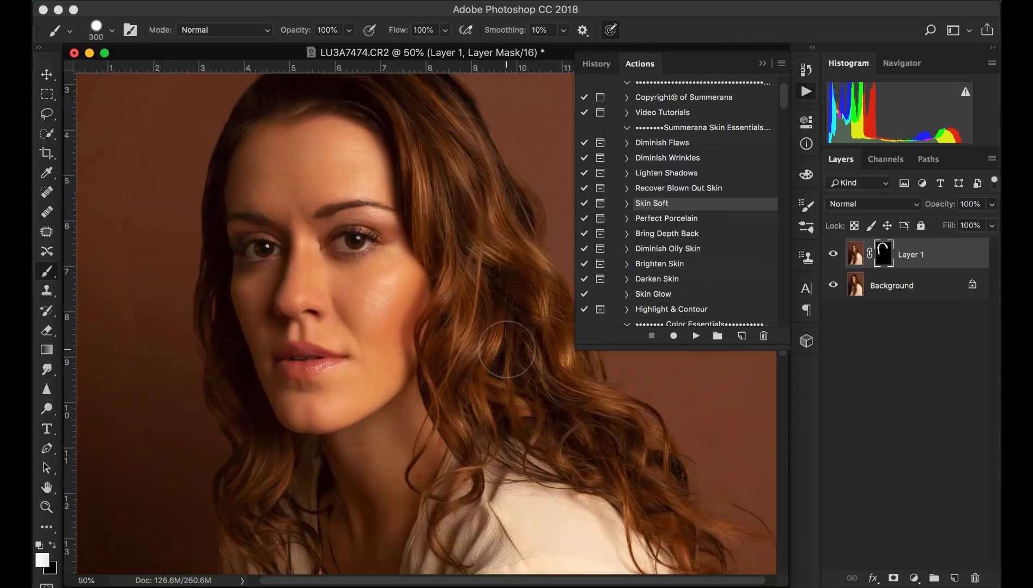
pyautogui.scroll(-1, 622, 397)
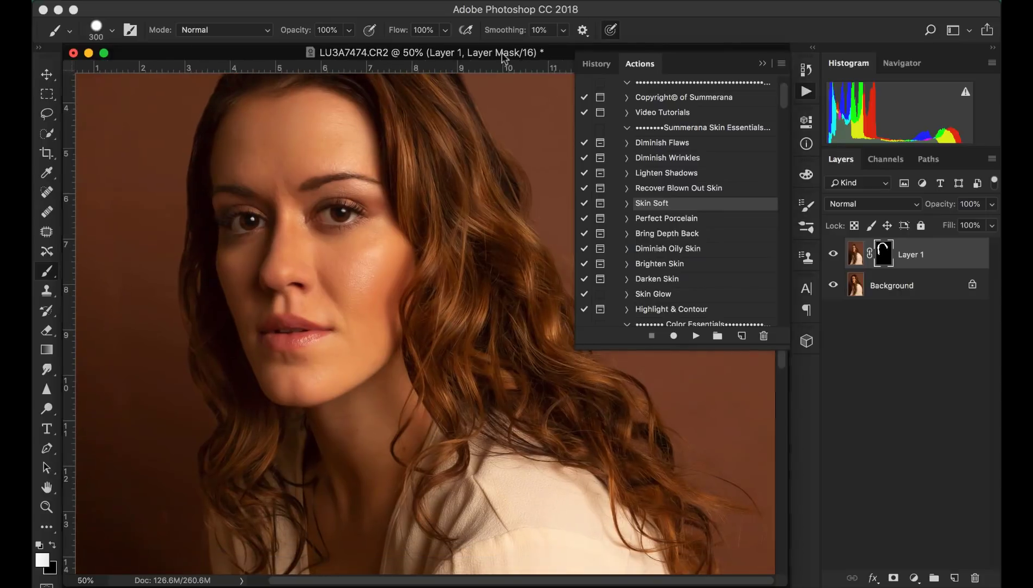
pyautogui.moveTo(505, 54); pyautogui.dragTo(275, 176)
pyautogui.scroll(-4, 367, 376)
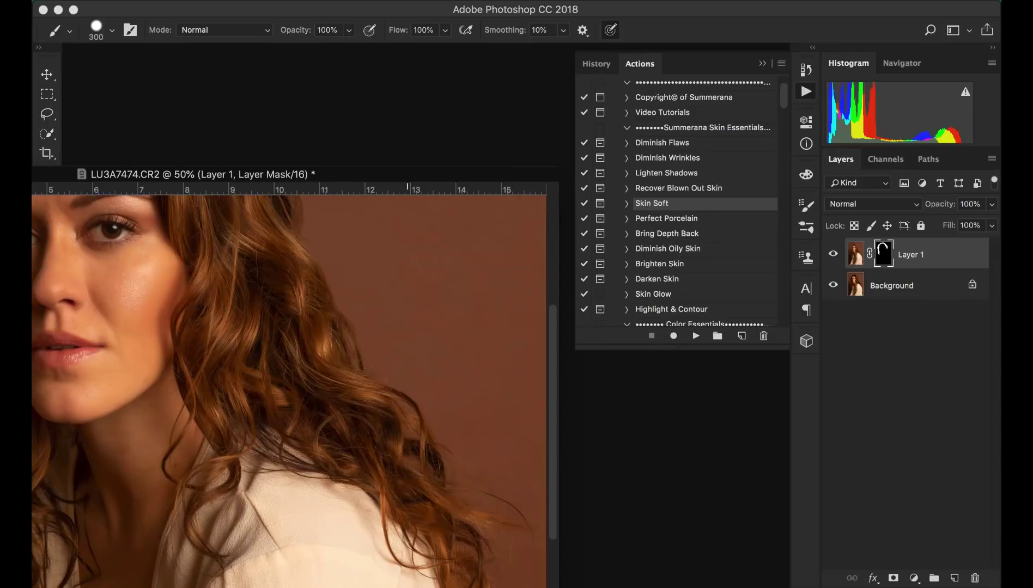
pyautogui.scroll(-2, 477, 417)
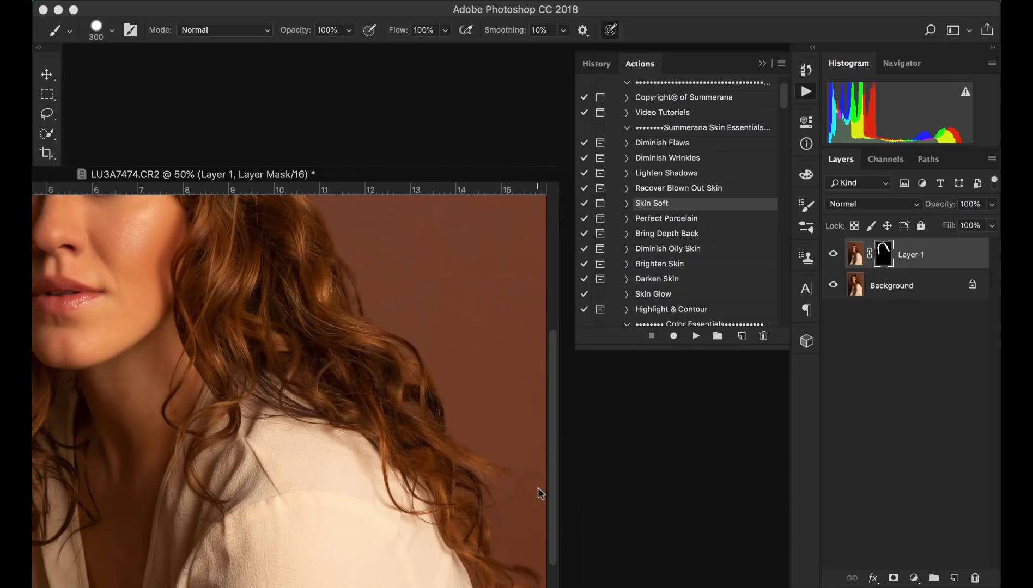
pyautogui.press('super+minus')
pyautogui.press('super+minus')
pyautogui.press('super+minus')
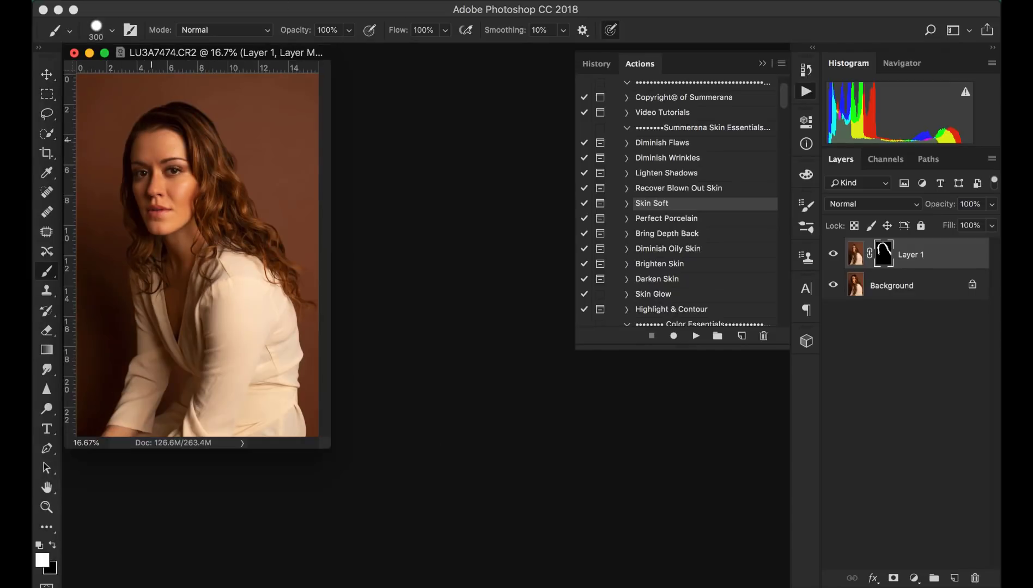
# - With a 500 px brush and the mask overlay shown, paint the mask over the backdrop around the head and shoulders
pyautogui.press(']')
pyautogui.press(']')
pyautogui.press('\\')
pyautogui.press('x')
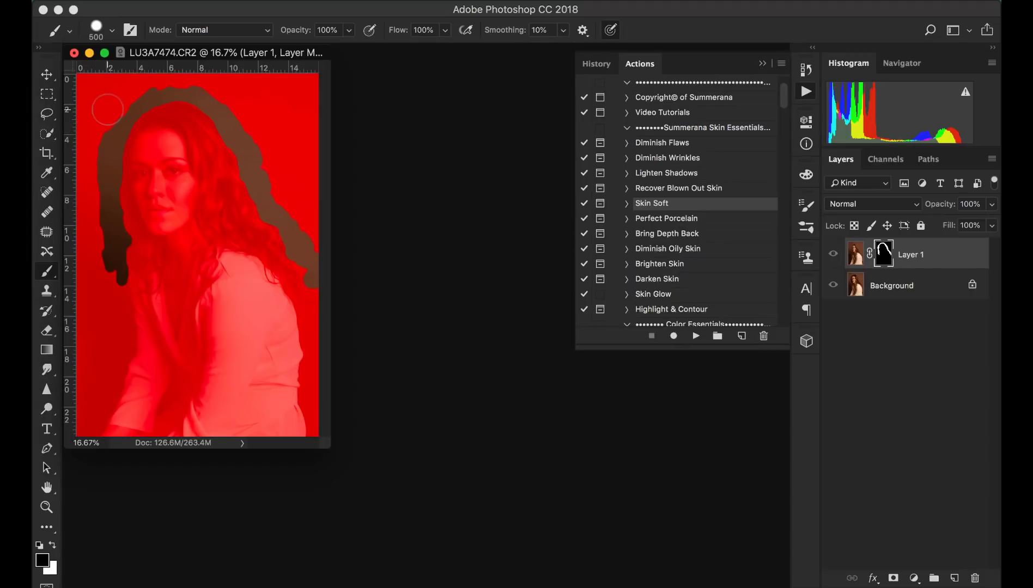
pyautogui.press('x')
pyautogui.moveTo(105, 108)
pyautogui.mouseDown()
pyautogui.moveTo(87, 137)
pyautogui.moveTo(94, 129)
pyautogui.moveTo(82, 198)
pyautogui.moveTo(82, 243)
pyautogui.moveTo(88, 226)
pyautogui.moveTo(101, 284)
pyautogui.mouseUp()
pyautogui.moveTo(121, 86)
pyautogui.mouseDown()
pyautogui.moveTo(141, 79)
pyautogui.moveTo(141, 92)
pyautogui.moveTo(186, 65)
pyautogui.moveTo(214, 67)
pyautogui.moveTo(206, 70)
pyautogui.moveTo(247, 102)
pyautogui.moveTo(242, 93)
pyautogui.moveTo(268, 197)
pyautogui.moveTo(311, 235)
pyautogui.mouseUp()
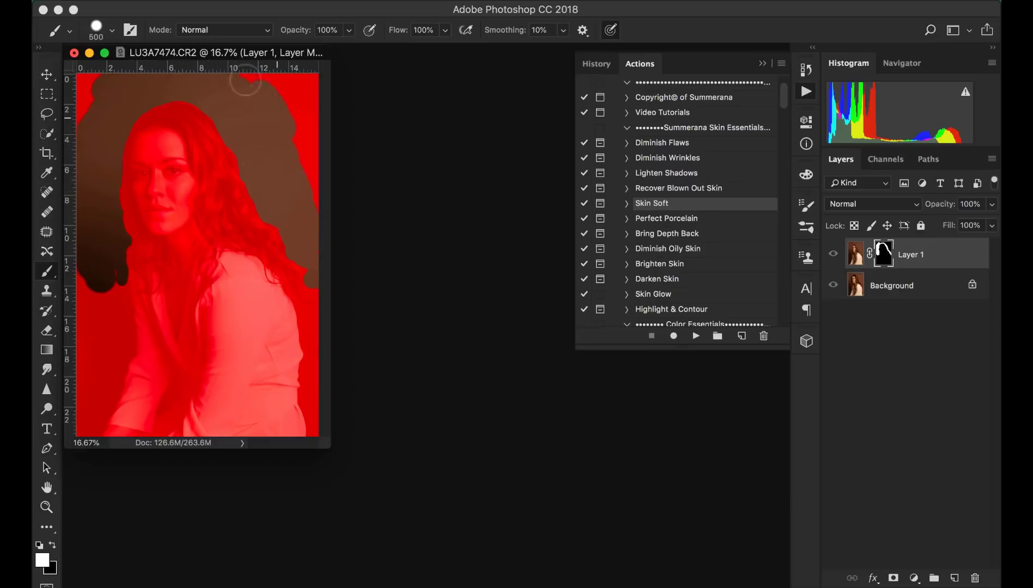
pyautogui.moveTo(241, 72)
pyautogui.mouseDown()
pyautogui.moveTo(287, 119)
pyautogui.moveTo(312, 186)
pyautogui.moveTo(283, 116)
pyautogui.moveTo(291, 93)
pyautogui.mouseUp()
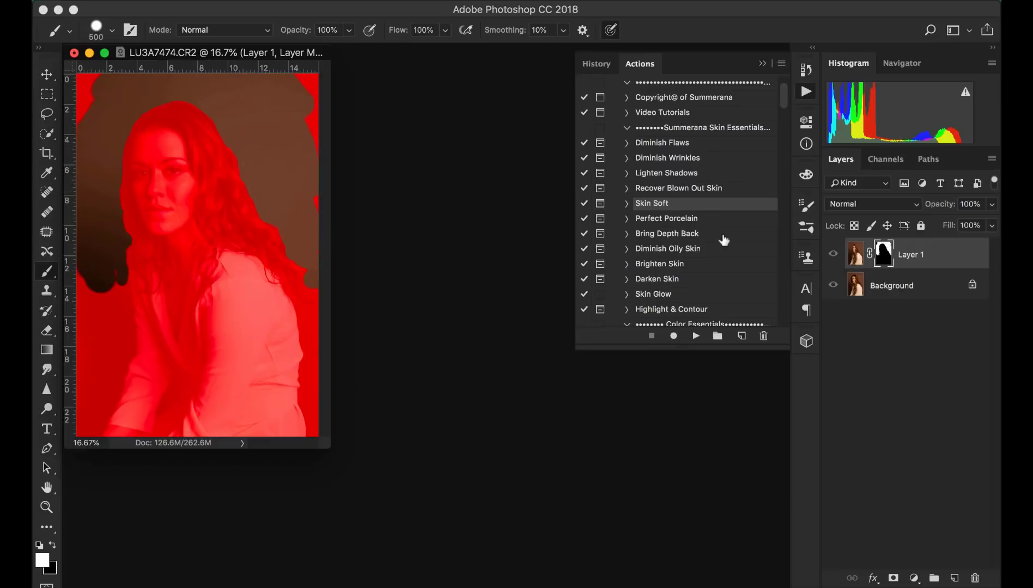
pyautogui.press('\\')
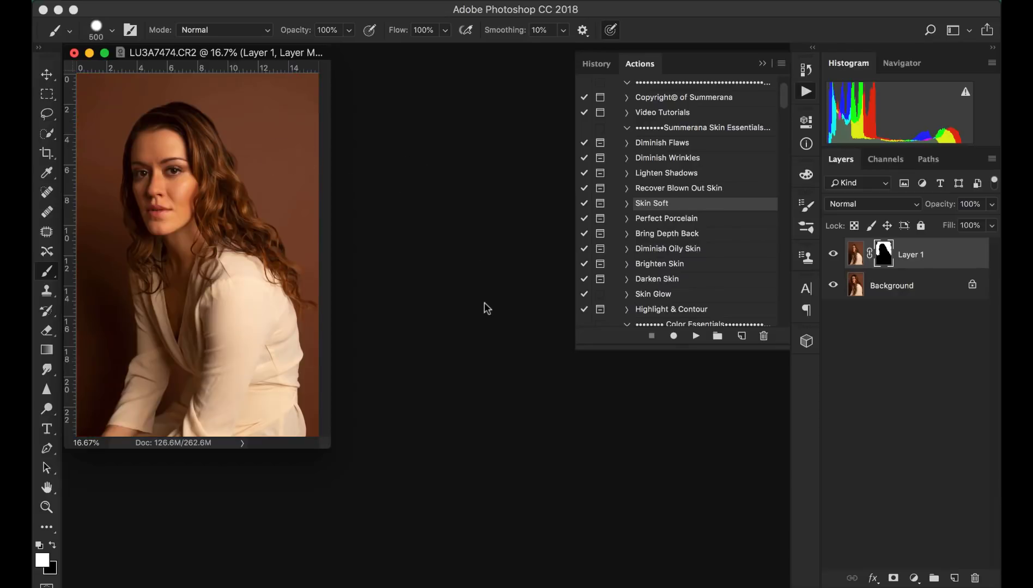
# - Merge the masked layer down and duplicate the Background layer again
pyautogui.press('super+e')
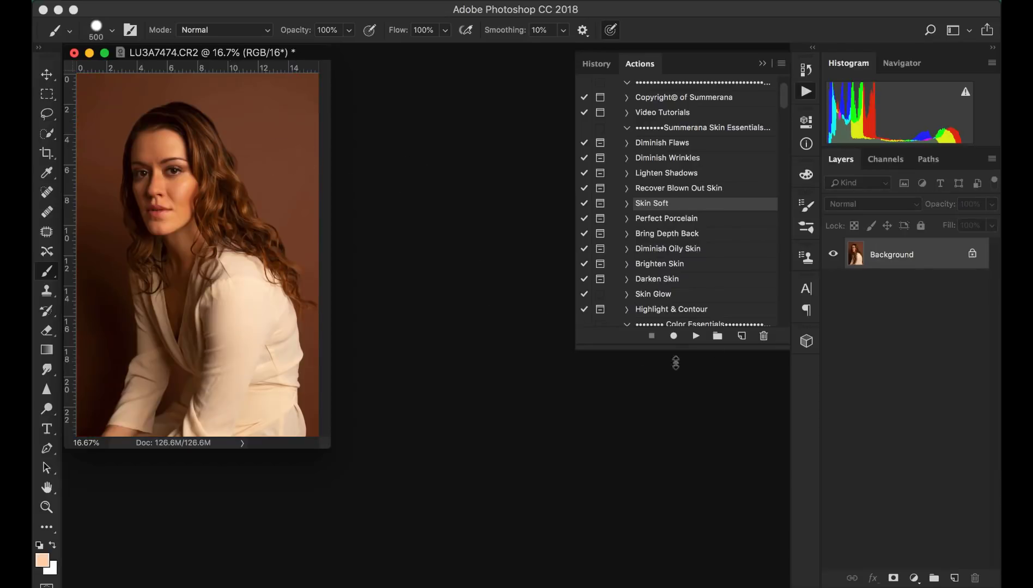
pyautogui.press('super+j')
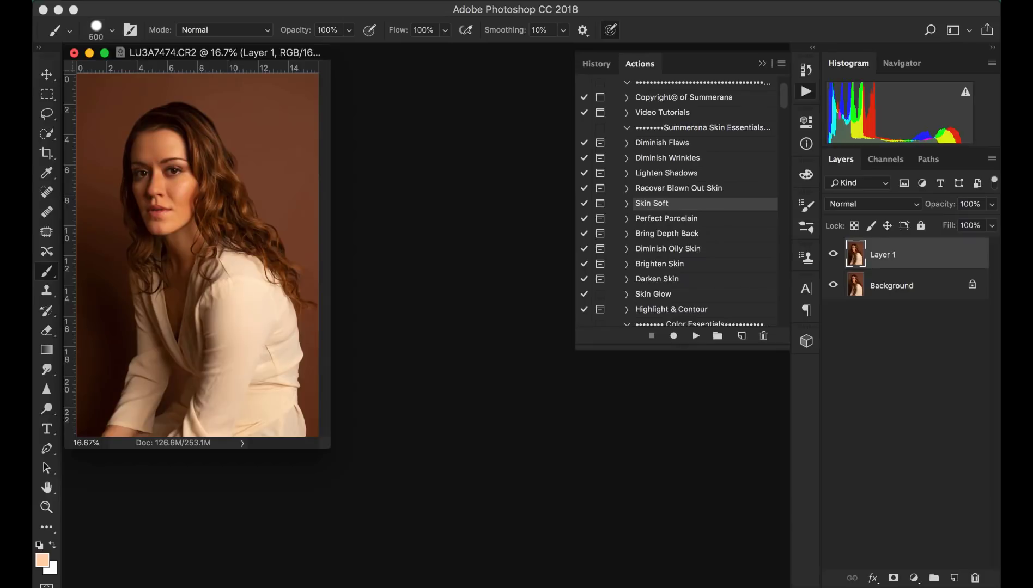
# - Open Liquify, enlarge the brush to 1400 and push the hair on the right side of the head inward
pyautogui.click(401, 0)
pyautogui.click(412, 113)
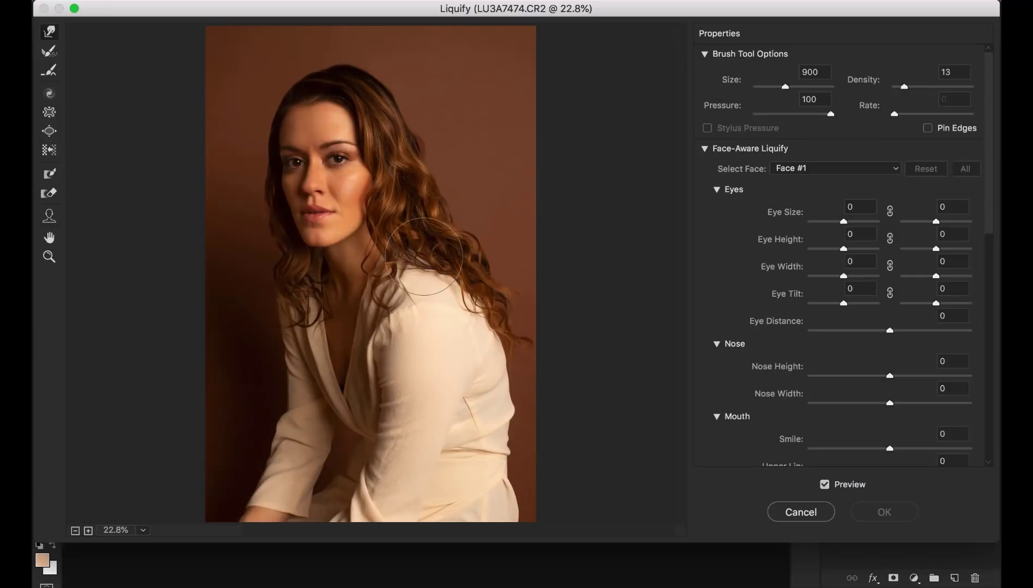
pyautogui.press(']')
pyautogui.press(']')
pyautogui.press(']')
pyautogui.press(']')
pyautogui.press(']')
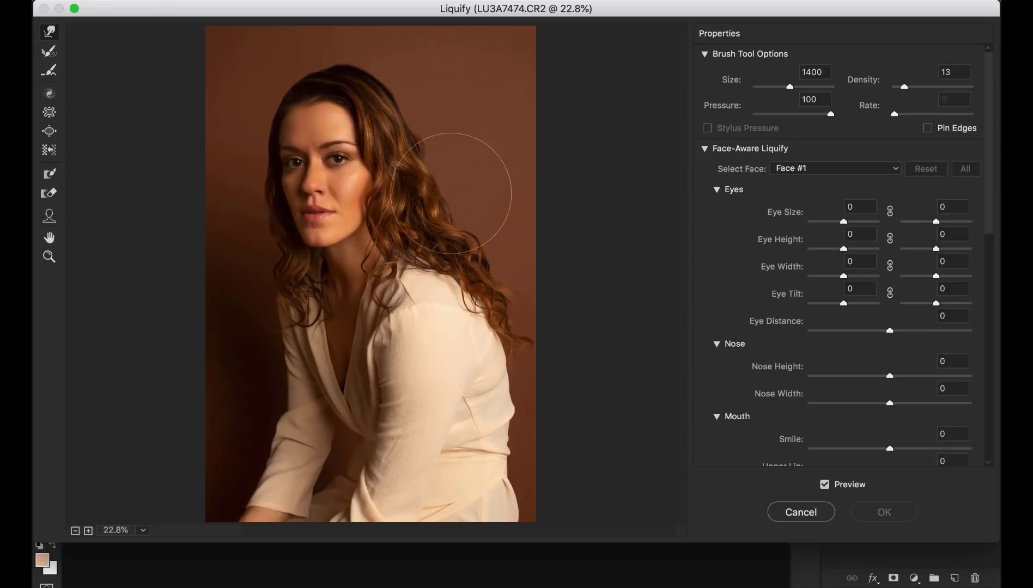
pyautogui.moveTo(463, 159); pyautogui.dragTo(444, 163)
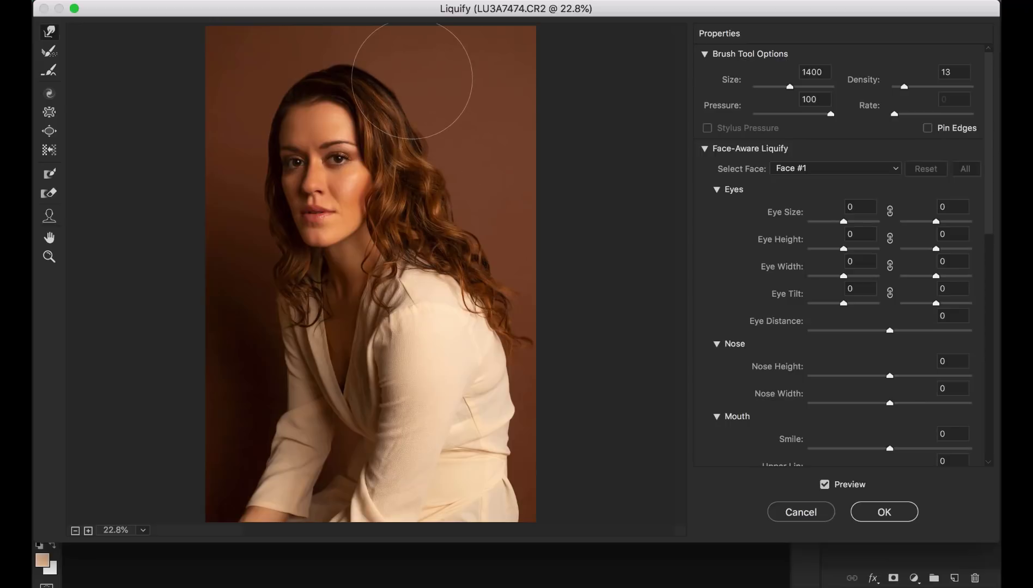
pyautogui.press('[')
pyautogui.press('[')
pyautogui.press('[')
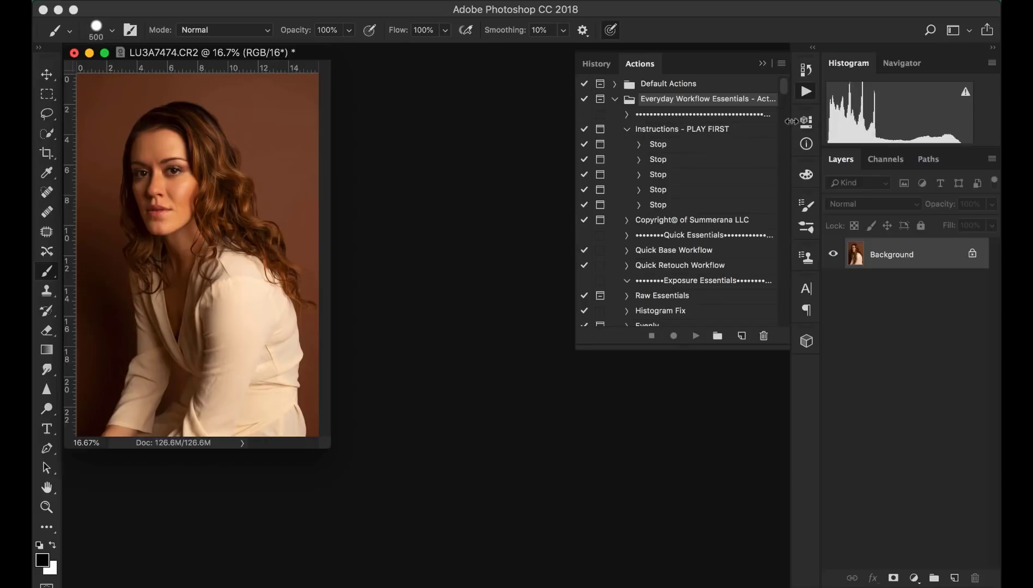
# - Run the Diminish Flaws action from the Retouch Essentials set and continue past its note
pyautogui.scroll(-10, 701, 276)
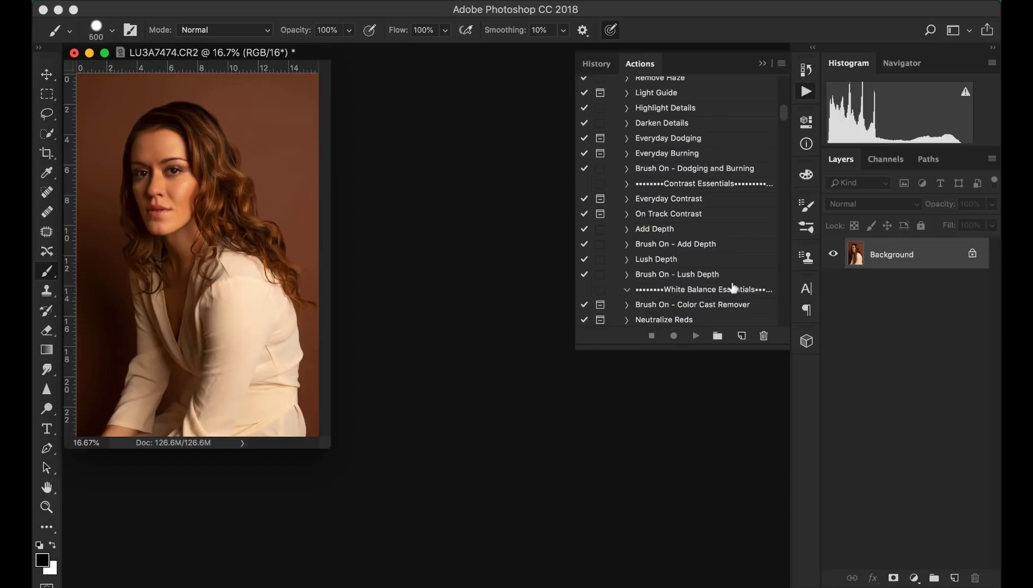
pyautogui.scroll(-5, 721, 228)
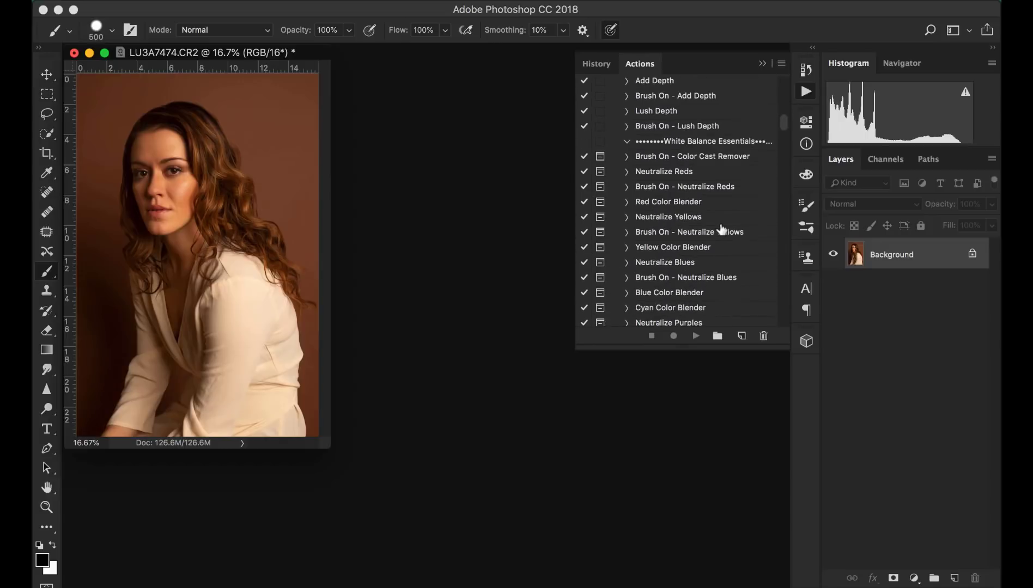
pyautogui.scroll(-8, 721, 229)
pyautogui.scroll(-7, 721, 229)
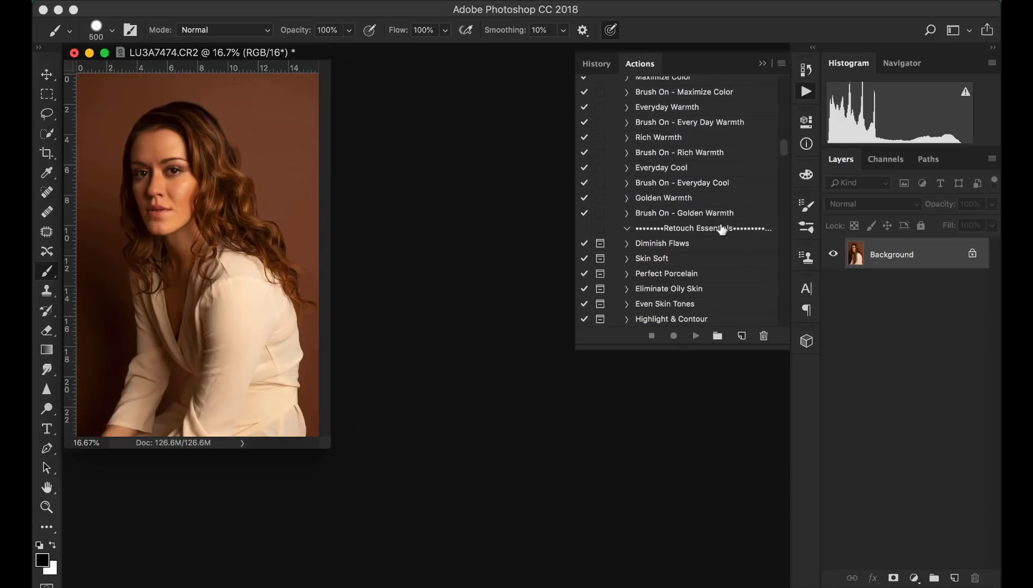
pyautogui.click(695, 163)
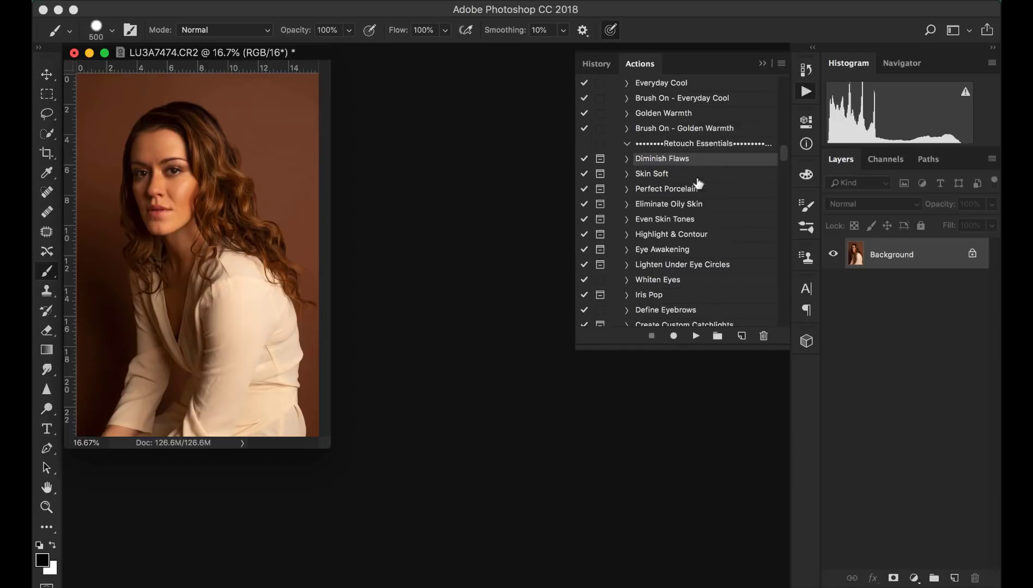
pyautogui.scroll(-1, 695, 174)
pyautogui.click(696, 336)
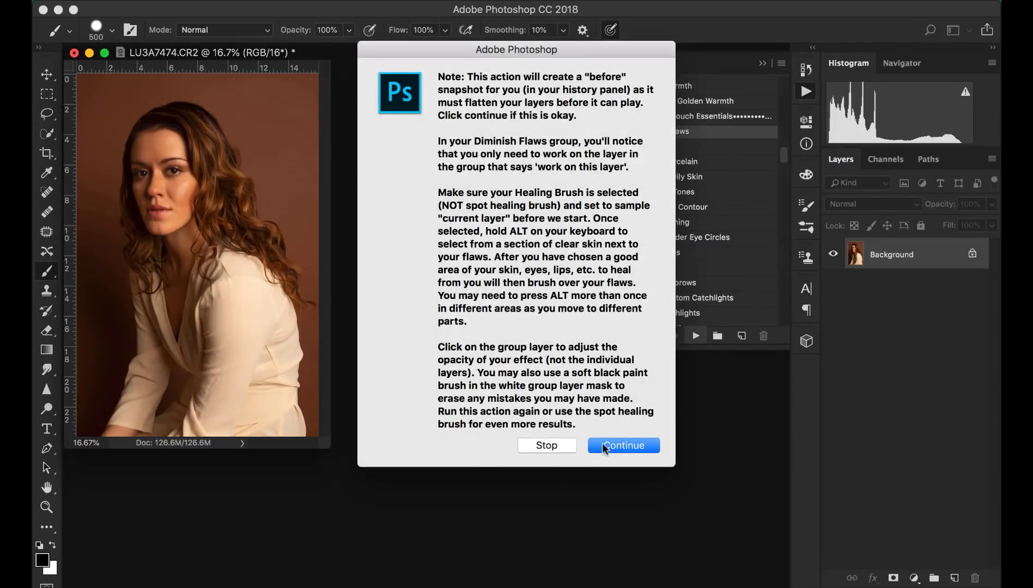
pyautogui.click(603, 447)
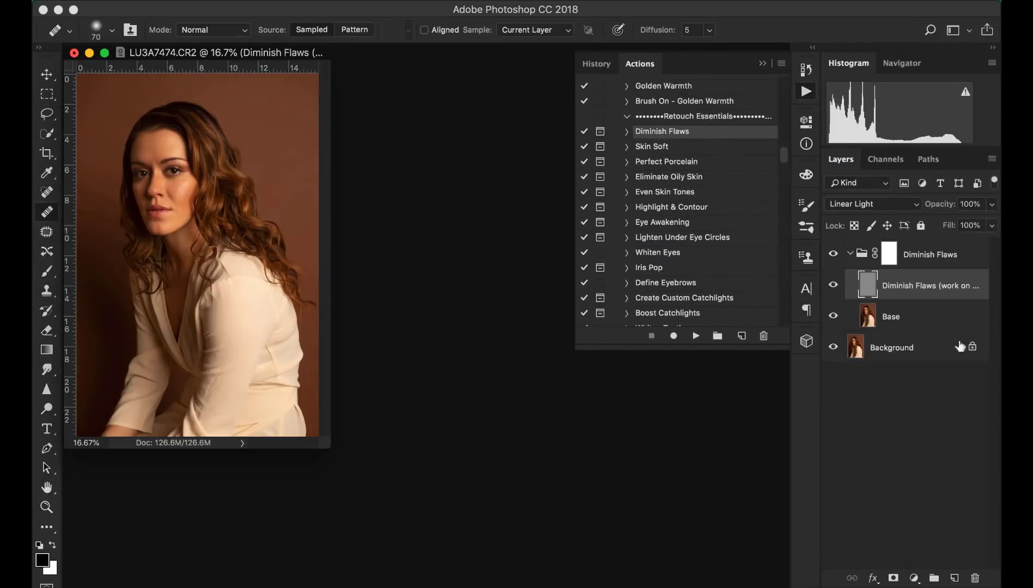
# - On the Base layer, lasso the cheek under the right eye, apply a 20 px Gaussian Blur and deselect
pyautogui.click(875, 321)
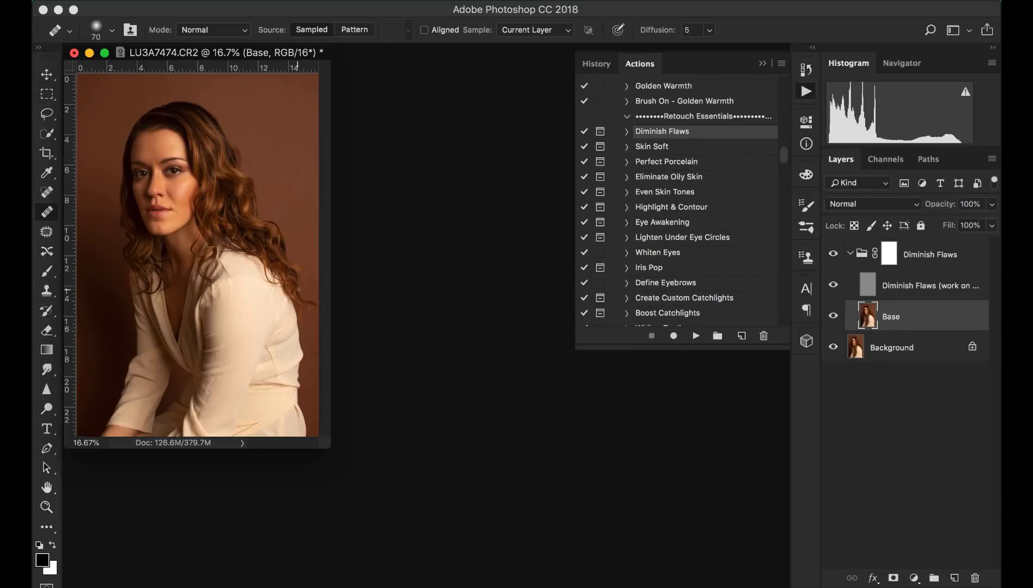
pyautogui.click(46, 113)
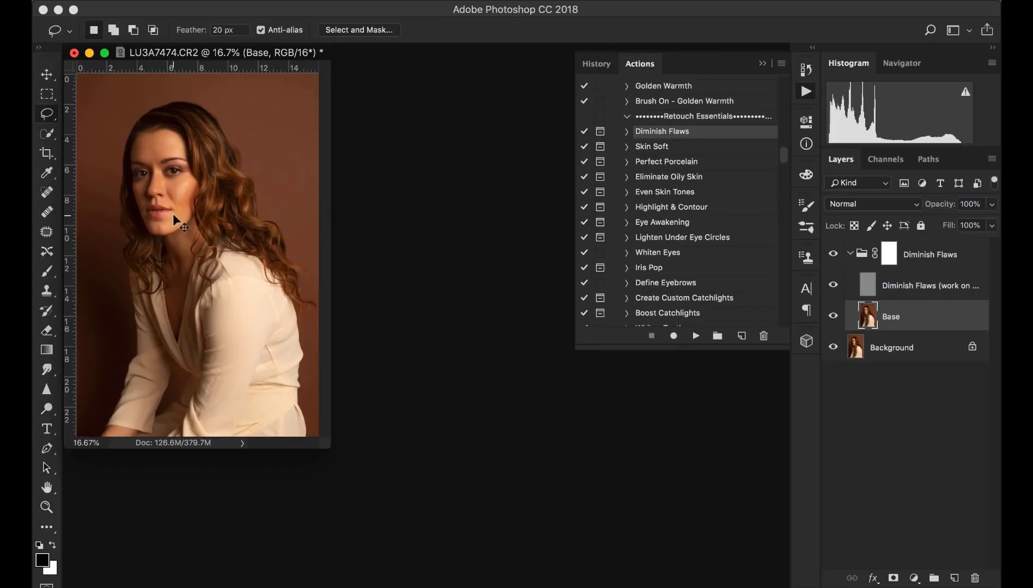
pyautogui.press('super+plus')
pyautogui.press('super+plus')
pyautogui.press('super+plus')
pyautogui.scroll(5, 326, 331)
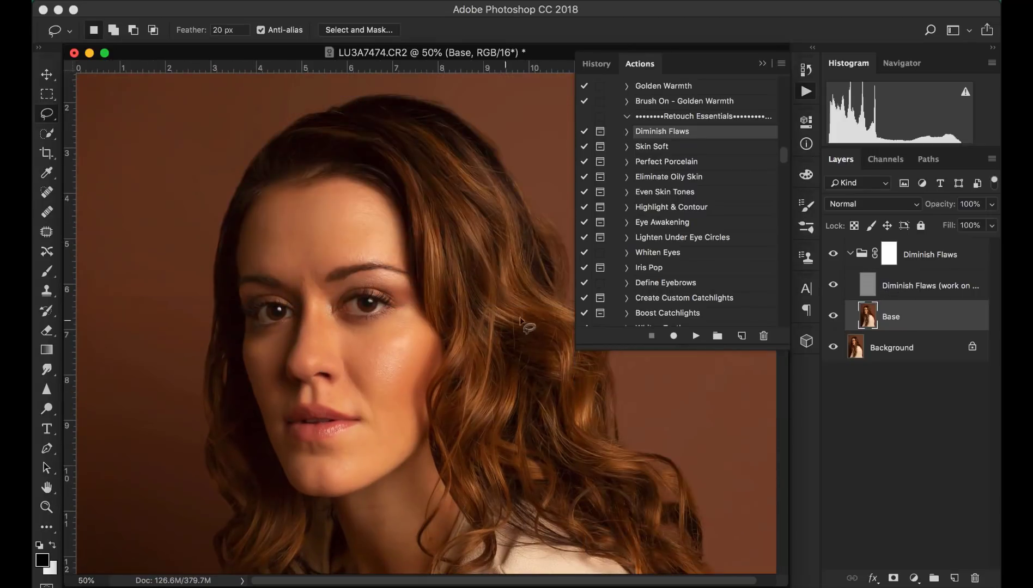
pyautogui.press('super+plus')
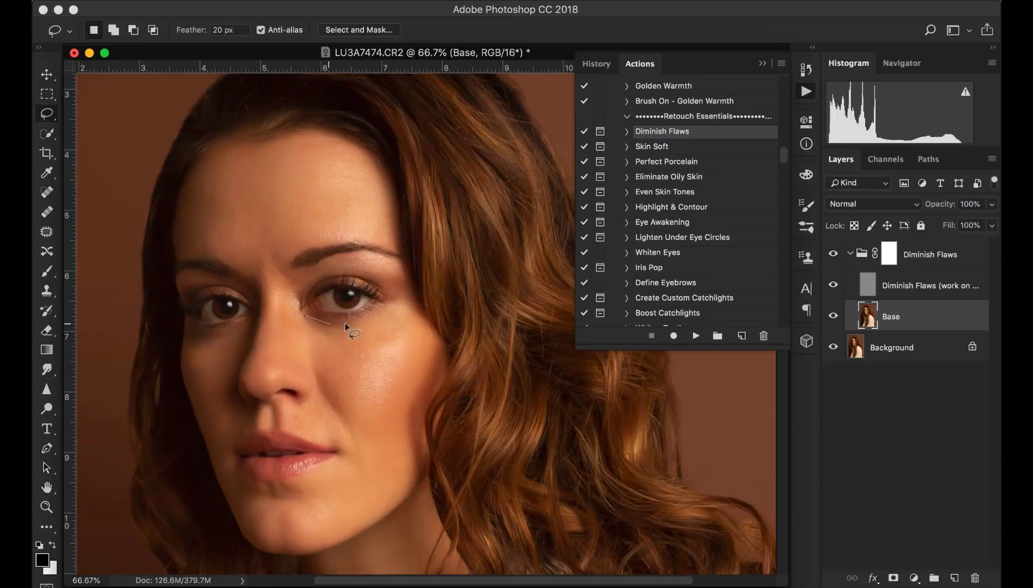
pyautogui.moveTo(381, 311); pyautogui.dragTo(408, 316)
pyautogui.moveTo(272, 322); pyautogui.dragTo(287, 313)
pyautogui.click(403, 0)
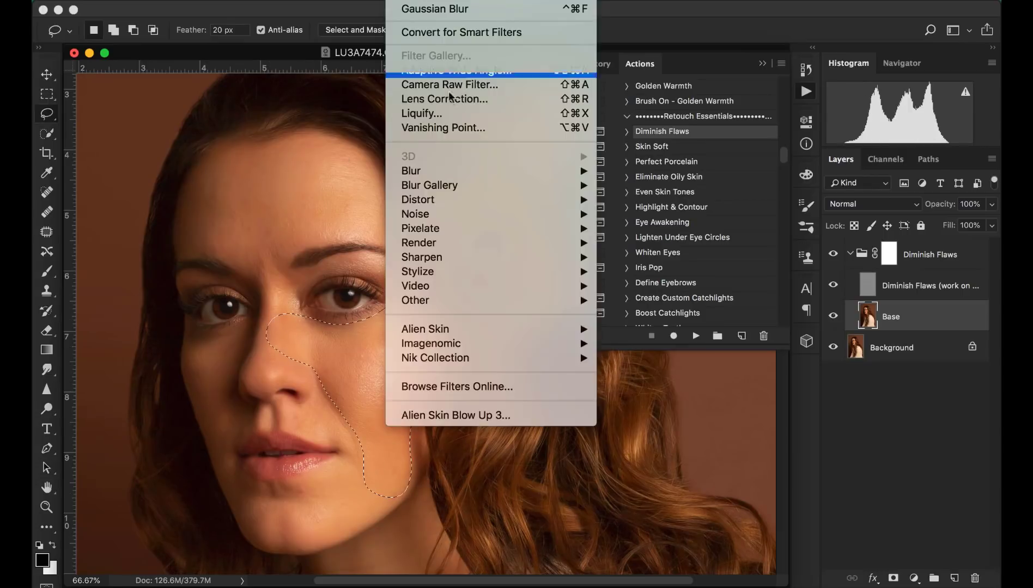
pyautogui.moveTo(434, 173)
pyautogui.click(662, 229)
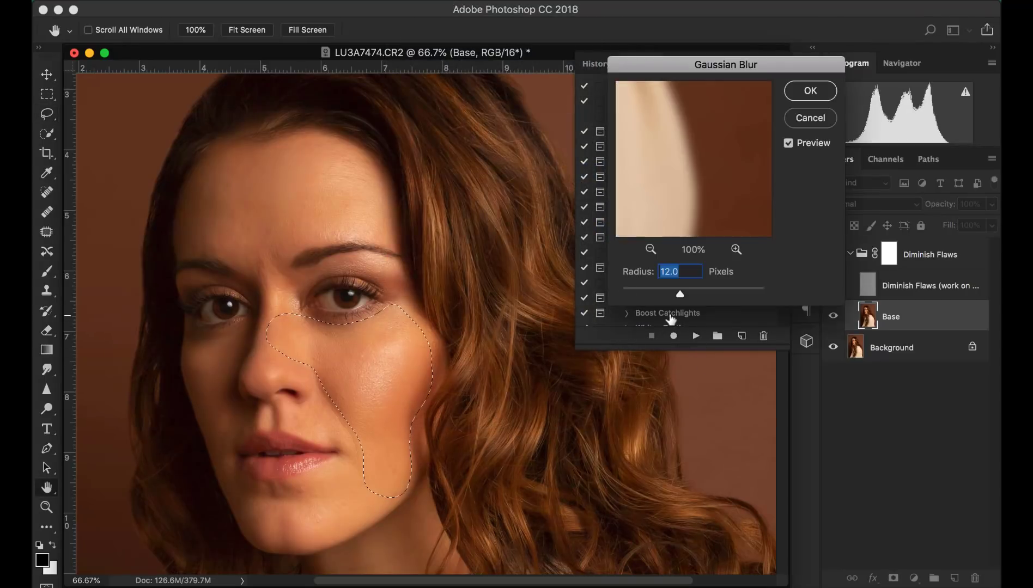
pyautogui.write('20')
pyautogui.click(806, 97)
pyautogui.press('super+d')
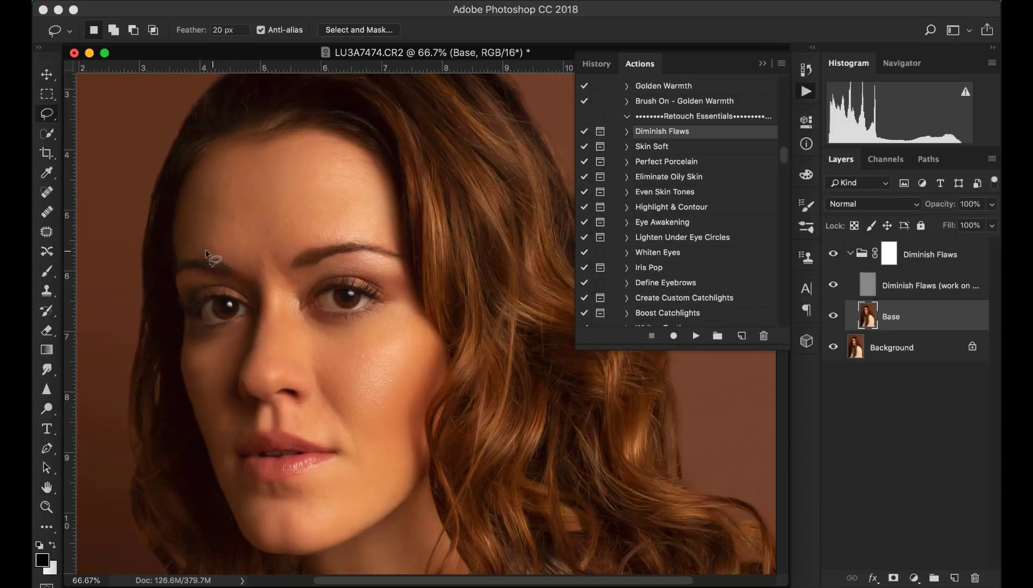
# - Lasso the forehead, reapply Gaussian Blur and deselect
pyautogui.moveTo(183, 247); pyautogui.dragTo(225, 265)
pyautogui.moveTo(259, 297); pyautogui.dragTo(285, 276)
pyautogui.moveTo(365, 232); pyautogui.dragTo(365, 163)
pyautogui.moveTo(202, 164); pyautogui.dragTo(183, 195)
pyautogui.click(405, 1)
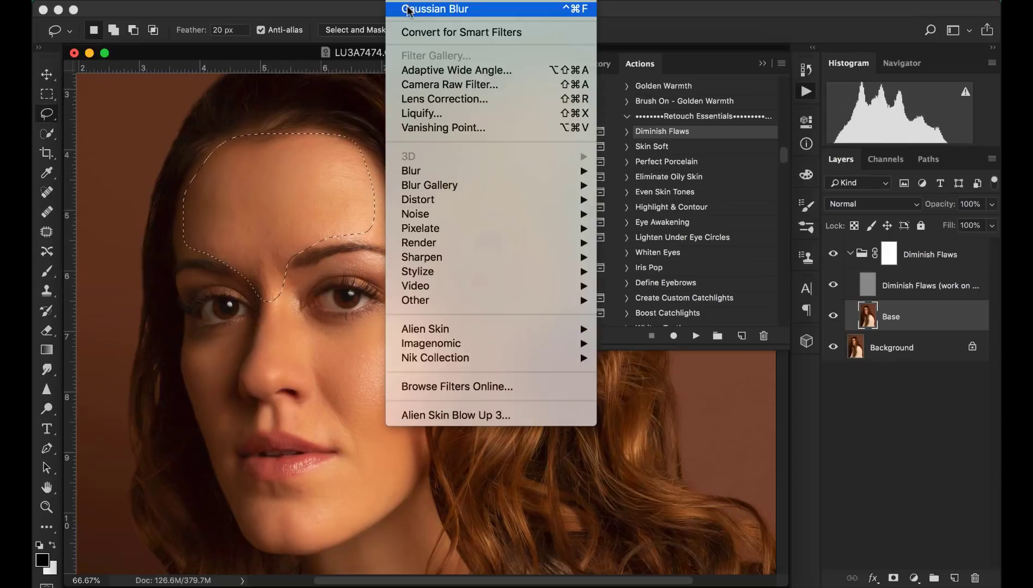
pyautogui.click(409, 9)
pyautogui.press('super+d')
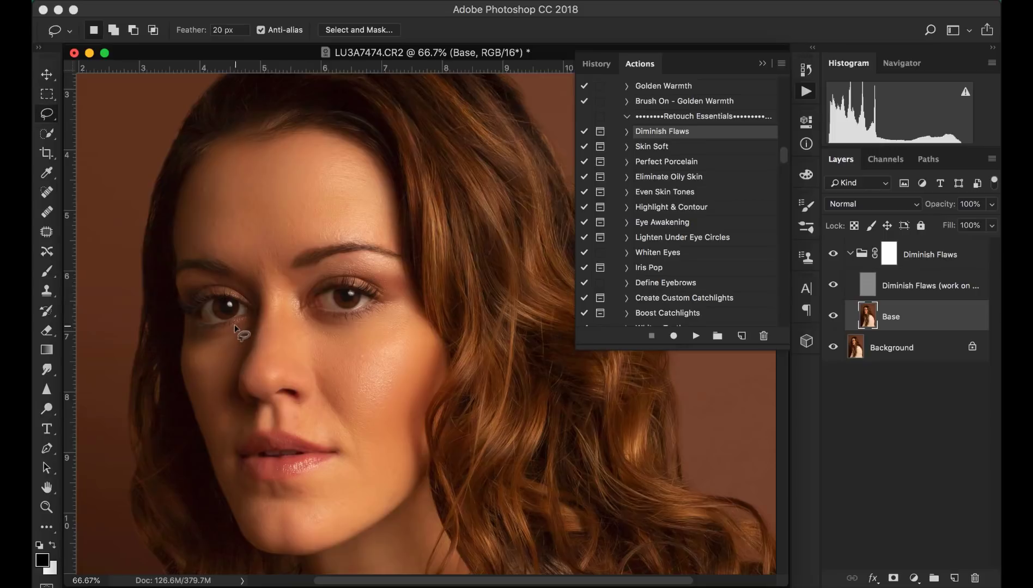
# - Lasso the cheek beside the nose on the left side of the face and reapply Gaussian Blur
pyautogui.moveTo(205, 433)
pyautogui.mouseDown()
pyautogui.moveTo(228, 426)
pyautogui.moveTo(234, 356)
pyautogui.moveTo(244, 328)
pyautogui.mouseUp()
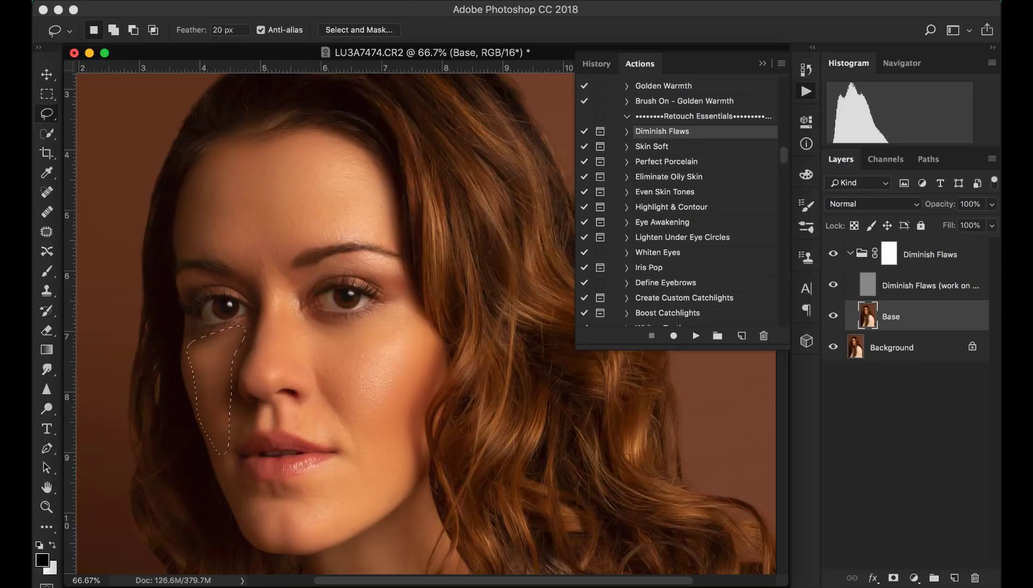
pyautogui.click(406, 1)
pyautogui.click(408, 8)
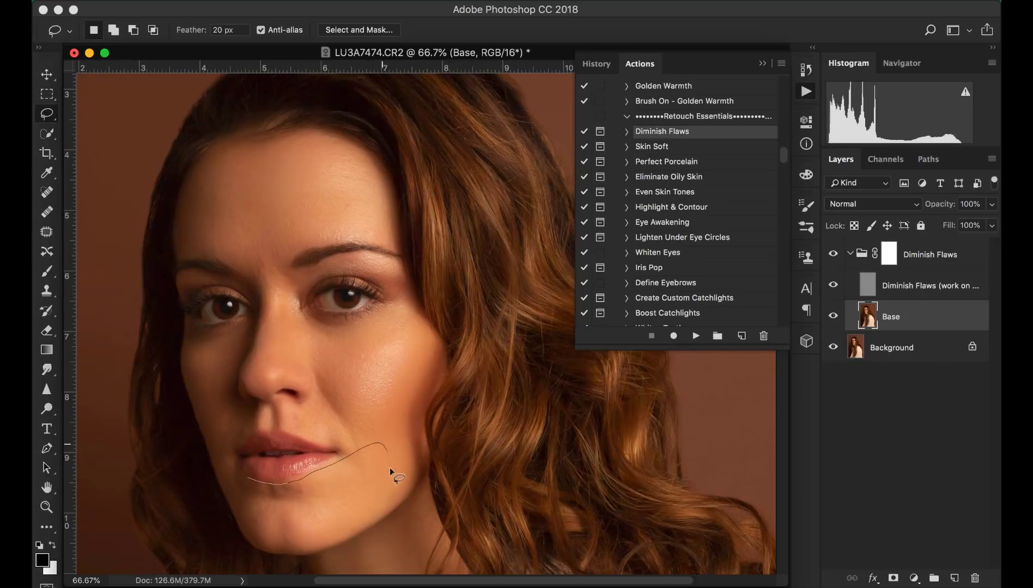
# - Lasso the chin below the lips, reapply Gaussian Blur and deselect
pyautogui.moveTo(334, 533)
pyautogui.mouseDown()
pyautogui.moveTo(294, 547)
pyautogui.moveTo(254, 544)
pyautogui.moveTo(240, 499)
pyautogui.mouseUp()
pyautogui.click(404, 1)
pyautogui.click(409, 8)
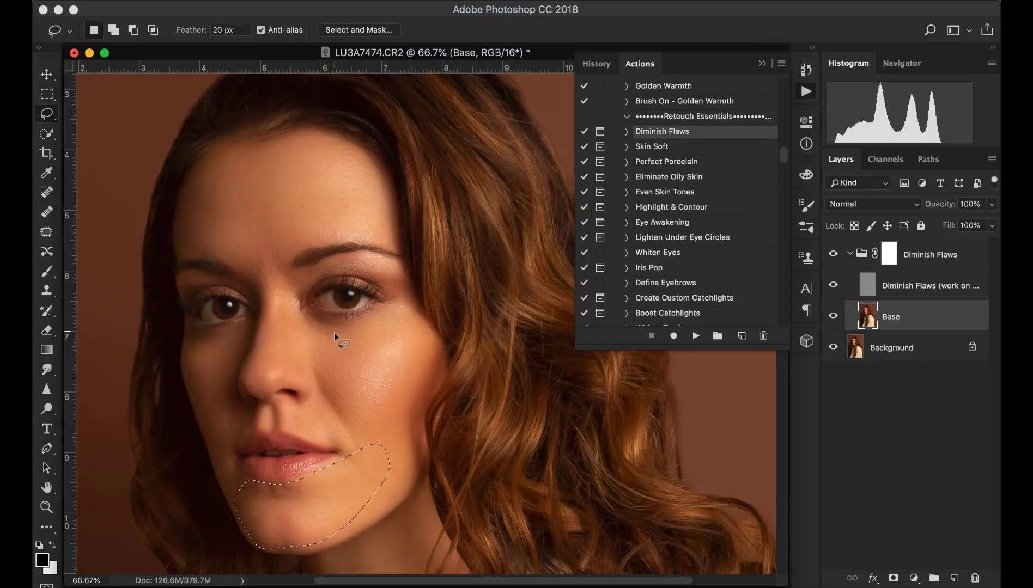
pyautogui.hotkey('ctrl', 'd')
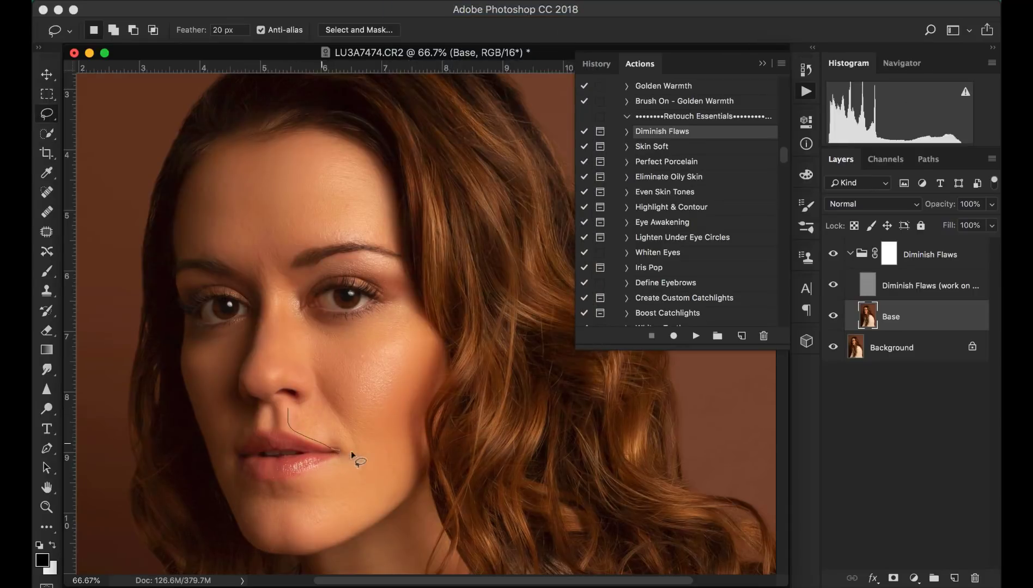
# - Lasso the area beside the mouth corner, reapply Gaussian Blur and deselect
pyautogui.moveTo(325, 403); pyautogui.dragTo(327, 407)
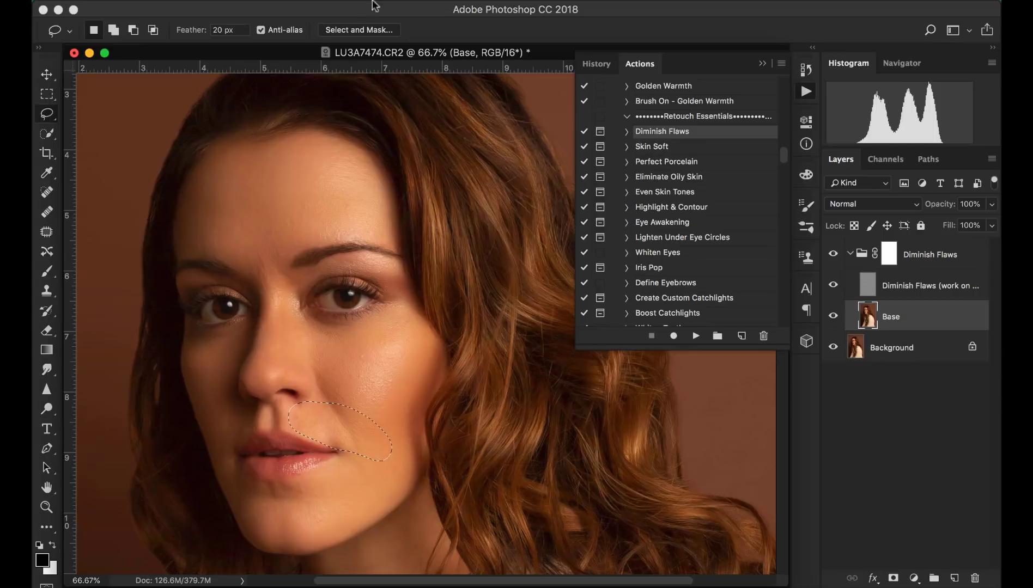
pyautogui.click(404, 2)
pyautogui.click(408, 8)
pyautogui.hotkey('ctrl', 'd')
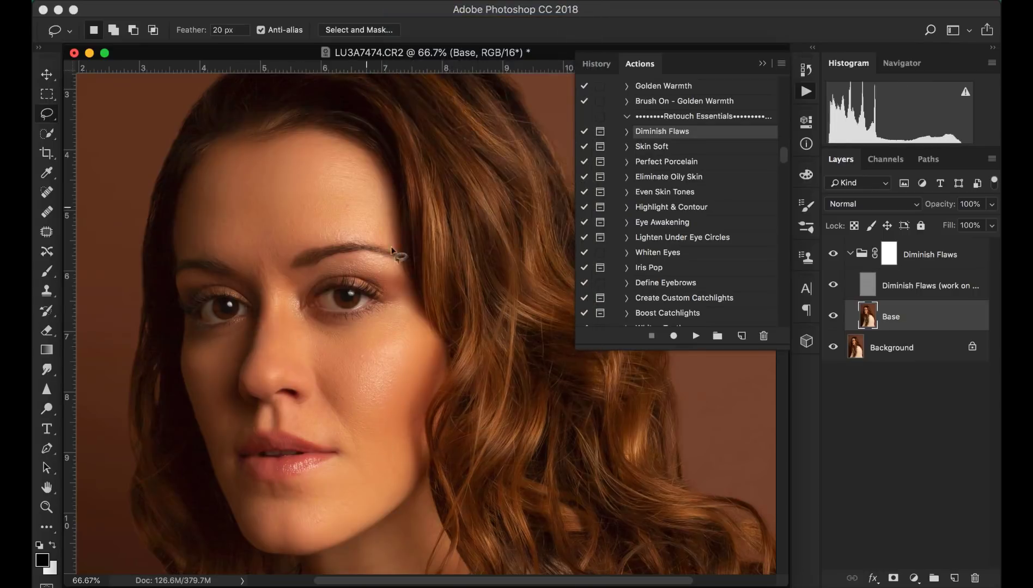
# - Patch small blemishes around the mouth and chin with the Patch tool, deselecting after each patch
pyautogui.click(933, 254)
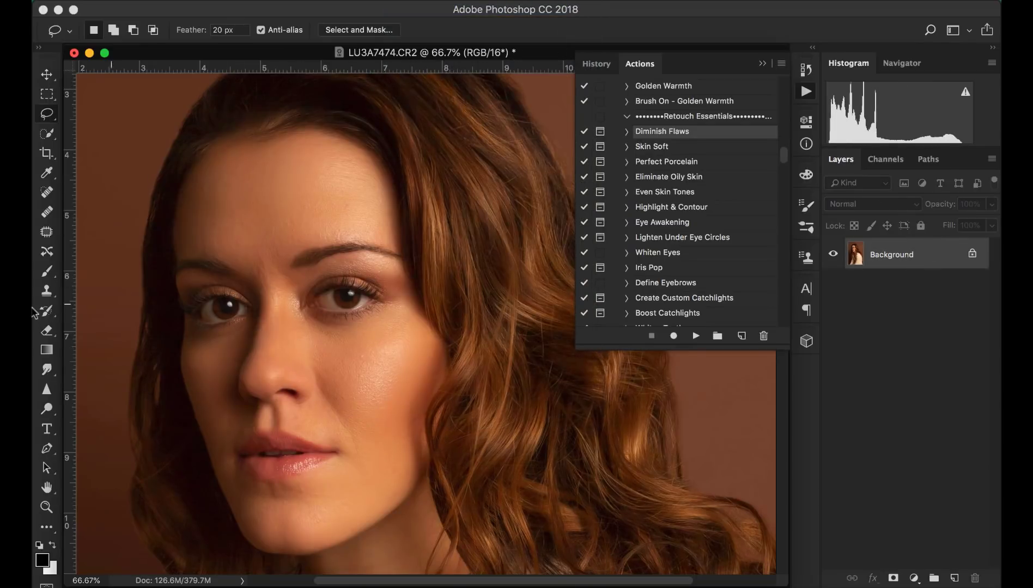
pyautogui.click(47, 232)
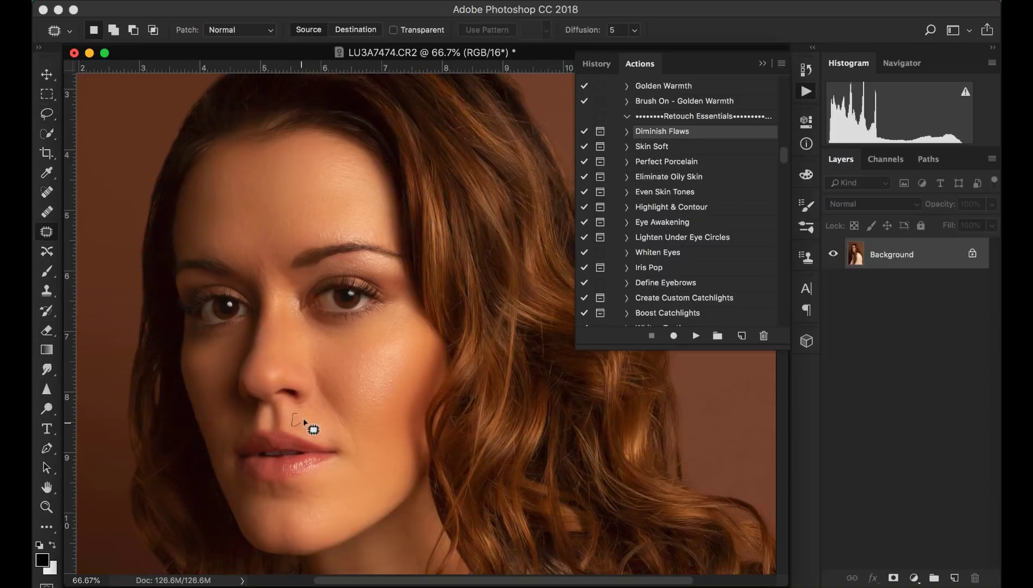
pyautogui.moveTo(303, 419); pyautogui.dragTo(300, 414)
pyautogui.moveTo(298, 419); pyautogui.dragTo(331, 416)
pyautogui.press('super+d')
pyautogui.moveTo(303, 492)
pyautogui.mouseDown()
pyautogui.moveTo(300, 500)
pyautogui.moveTo(325, 491)
pyautogui.mouseUp()
pyautogui.press('super+d')
pyautogui.moveTo(394, 486)
pyautogui.mouseDown()
pyautogui.moveTo(387, 505)
pyautogui.moveTo(403, 493)
pyautogui.moveTo(396, 487)
pyautogui.mouseUp()
pyautogui.moveTo(395, 488); pyautogui.dragTo(385, 418)
pyautogui.press('super+d')
pyautogui.scroll(1, 398, 412)
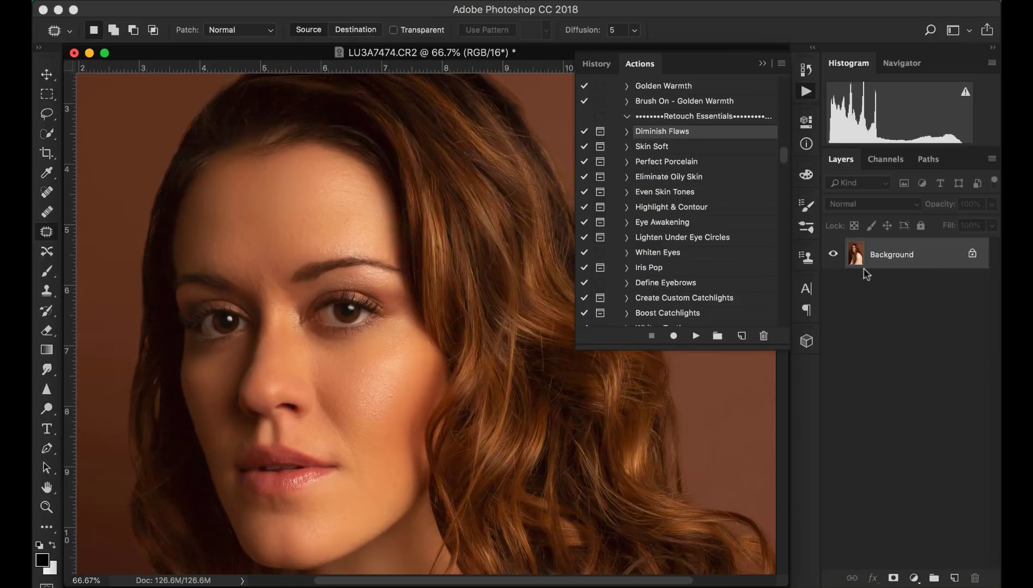
# - Run the Eye Awakening action and continue past its note
pyautogui.click(688, 152)
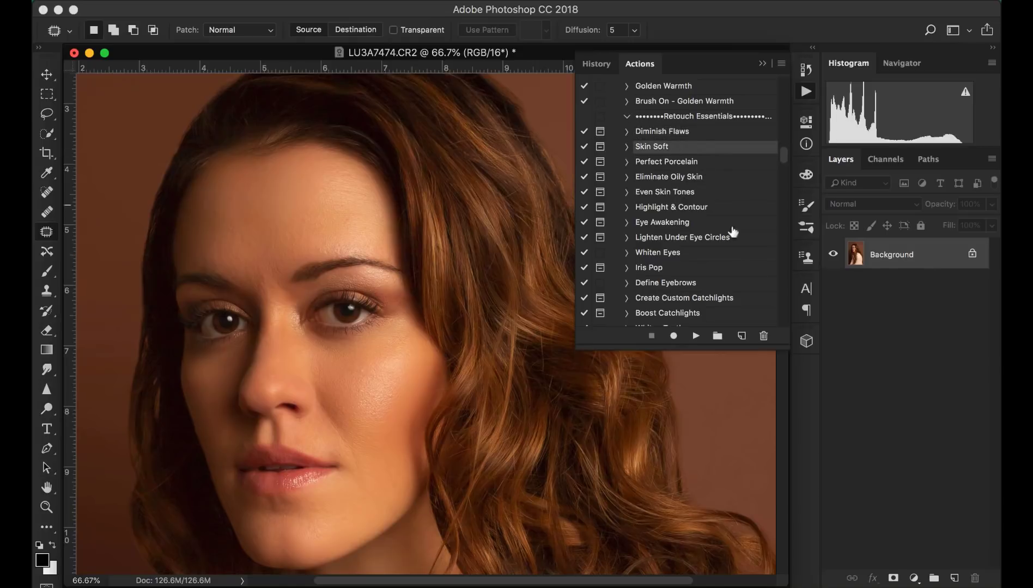
pyautogui.click(691, 227)
pyautogui.click(696, 336)
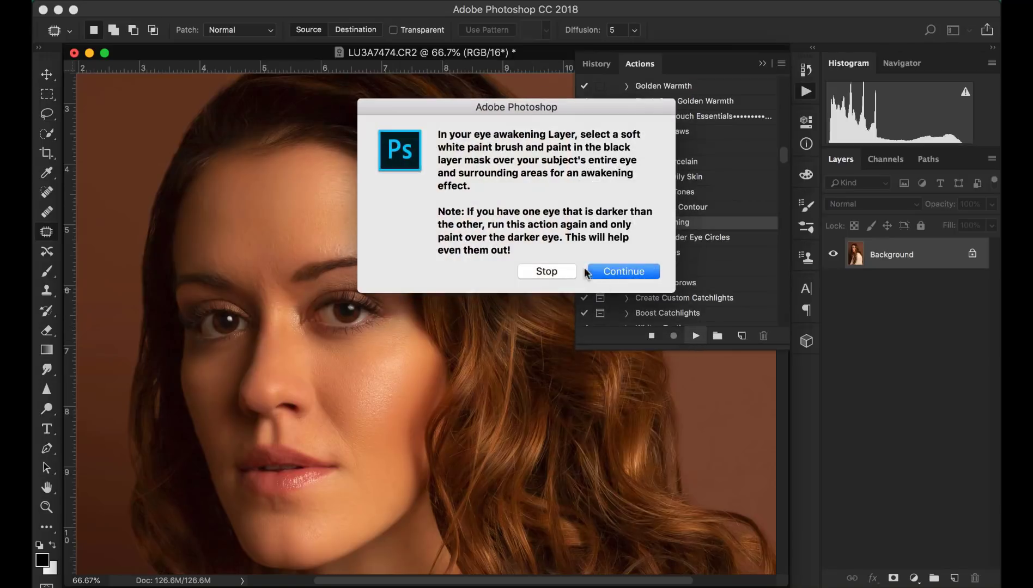
pyautogui.click(618, 271)
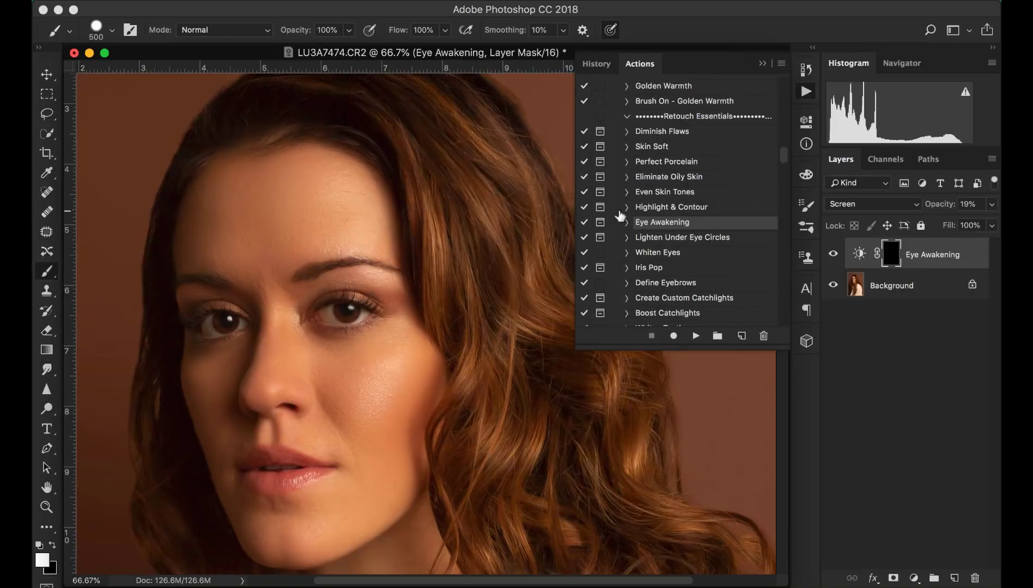
# - Shrink the brush to 80 px and paint the Eye Awakening mask over both eyes
pyautogui.press('[')
pyautogui.press('[')
pyautogui.press('[')
pyautogui.press('[')
pyautogui.press('[')
pyautogui.press('[')
pyautogui.press('[')
pyautogui.press('[')
pyautogui.press('[')
pyautogui.press('[')
pyautogui.click(225, 324)
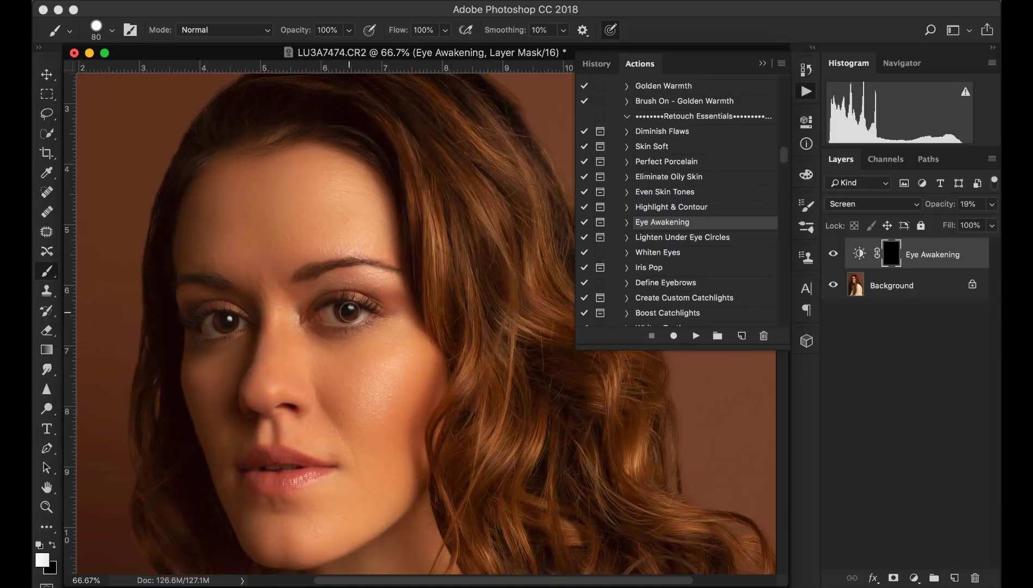
pyautogui.click(348, 311)
# - Zoom to 100%, paint the right eye again with a 25 px brush and merge the Eye Awakening layer down
pyautogui.press('super+plus')
pyautogui.hscroll(-2, 298, 368)
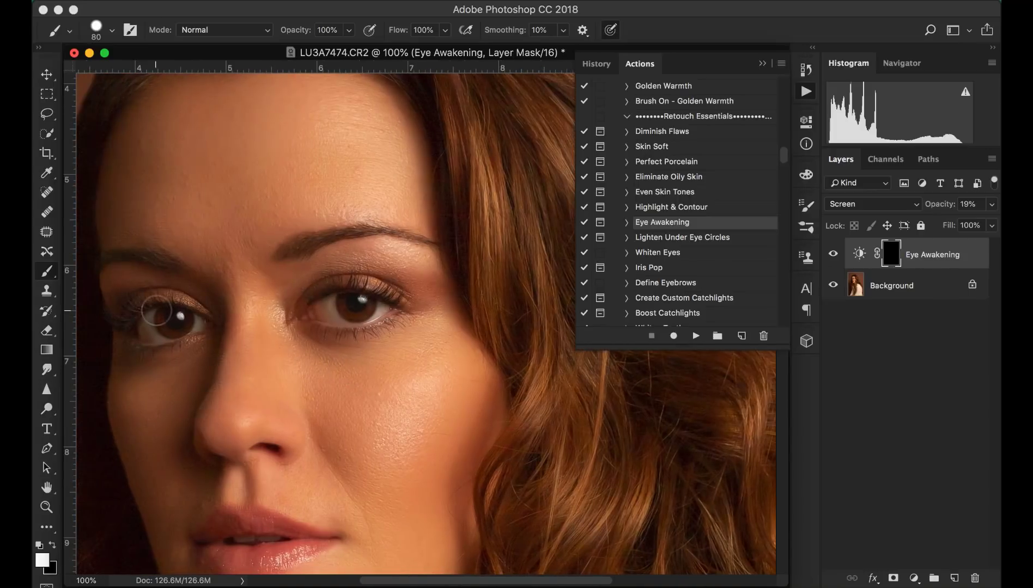
pyautogui.press('[')
pyautogui.press('[')
pyautogui.press('[')
pyautogui.press('[')
pyautogui.press('[')
pyautogui.click(370, 308)
pyautogui.press('super+e')
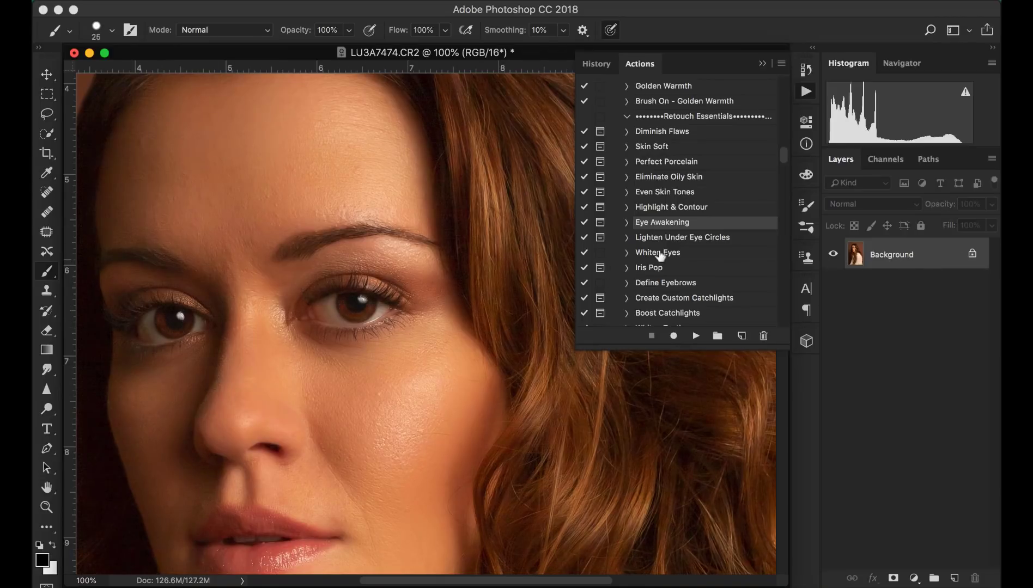
# - Add a Curves adjustment layer, raise the curve to brighten (input 141, output 233), and invert its mask to black
pyautogui.click(686, 268)
pyautogui.click(914, 578)
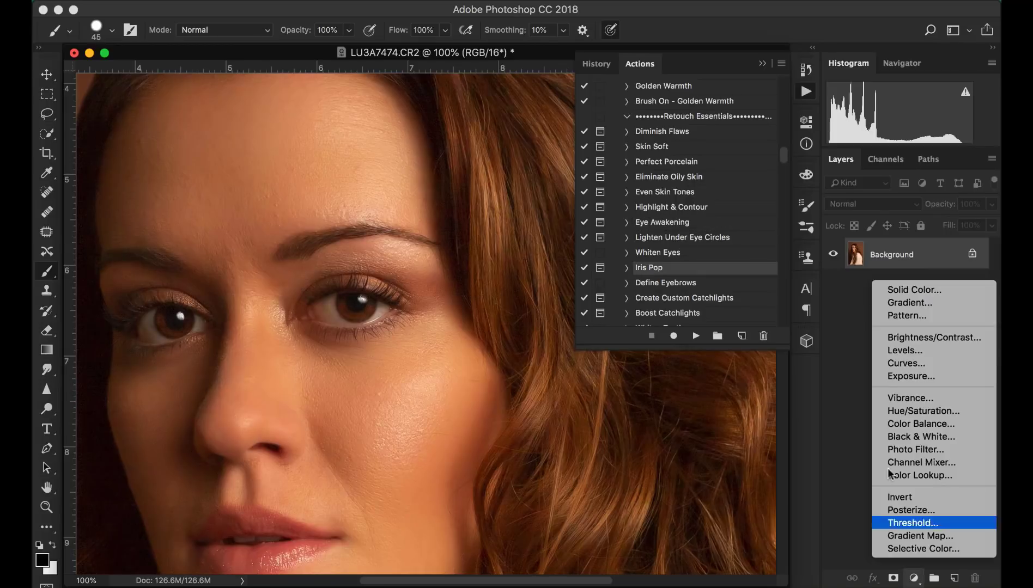
pyautogui.click(904, 363)
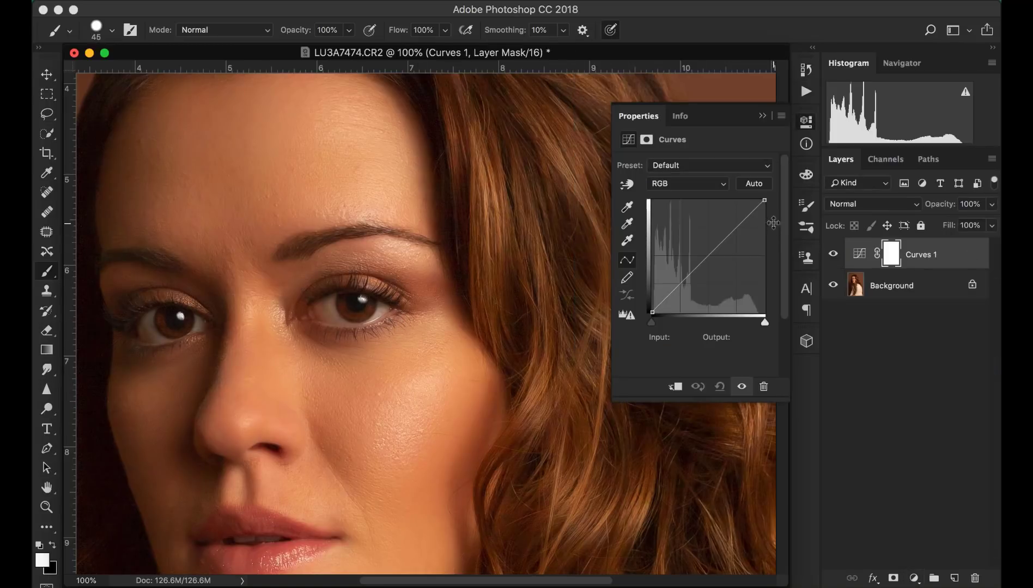
pyautogui.moveTo(719, 229); pyautogui.dragTo(714, 210)
pyautogui.press('super+i')
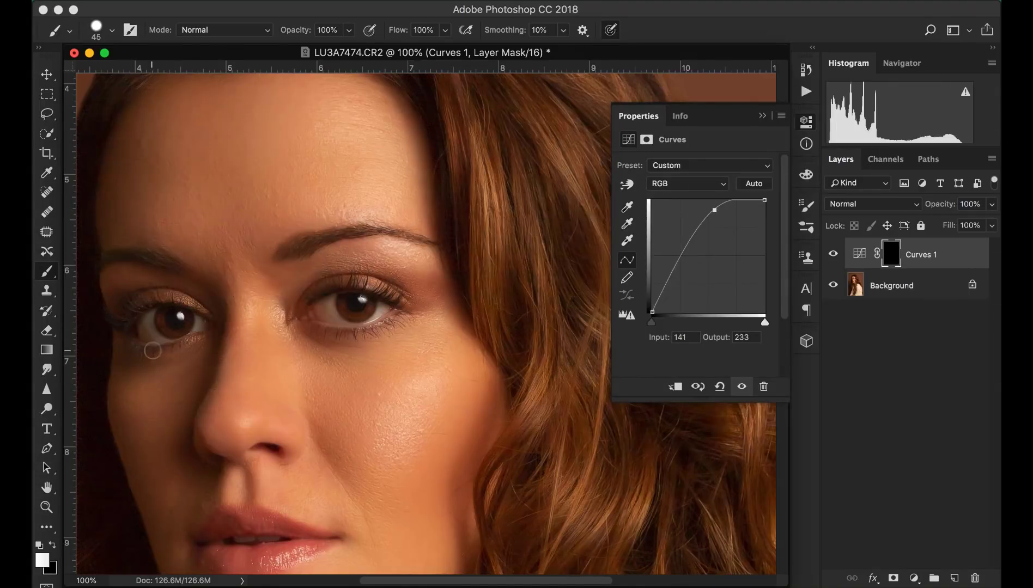
# - Paint white into the Curves mask over both irises with a 25 px soft brush at 0% hardness
pyautogui.press('[')
pyautogui.press('[')
pyautogui.press('[')
pyautogui.click(105, 35)
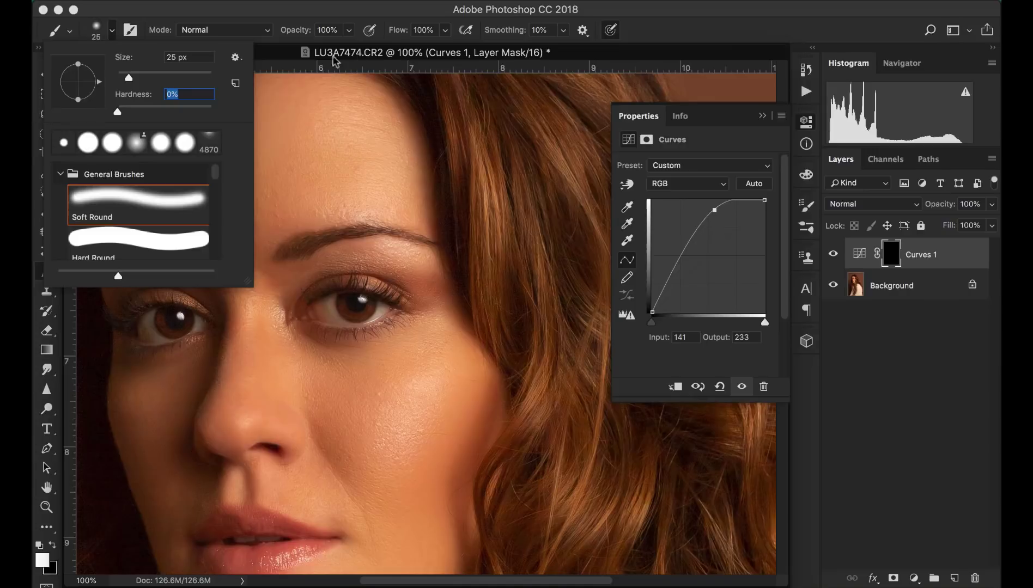
pyautogui.click(286, 52)
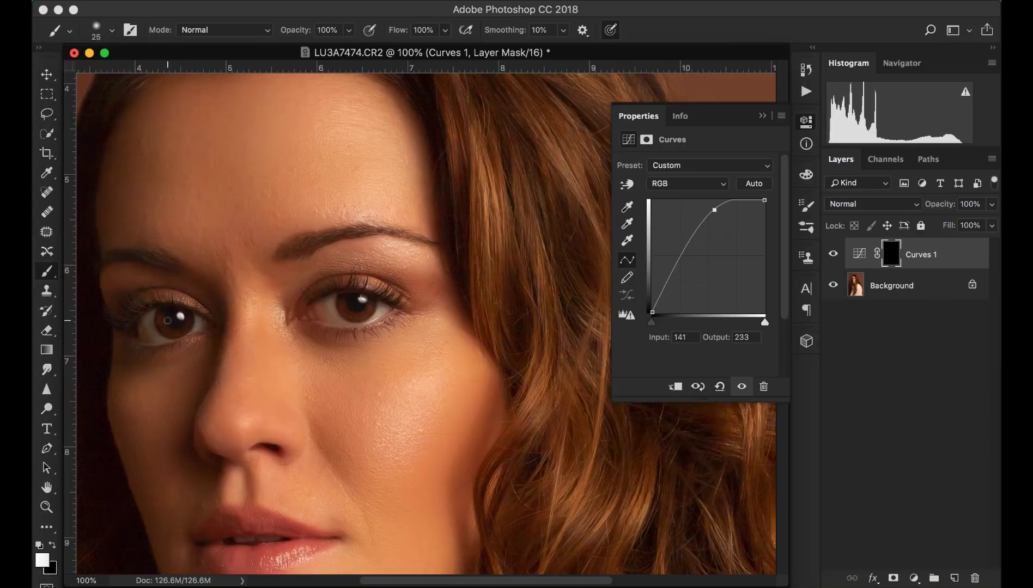
pyautogui.press('super+plus')
pyautogui.hscroll(-5, 196, 322)
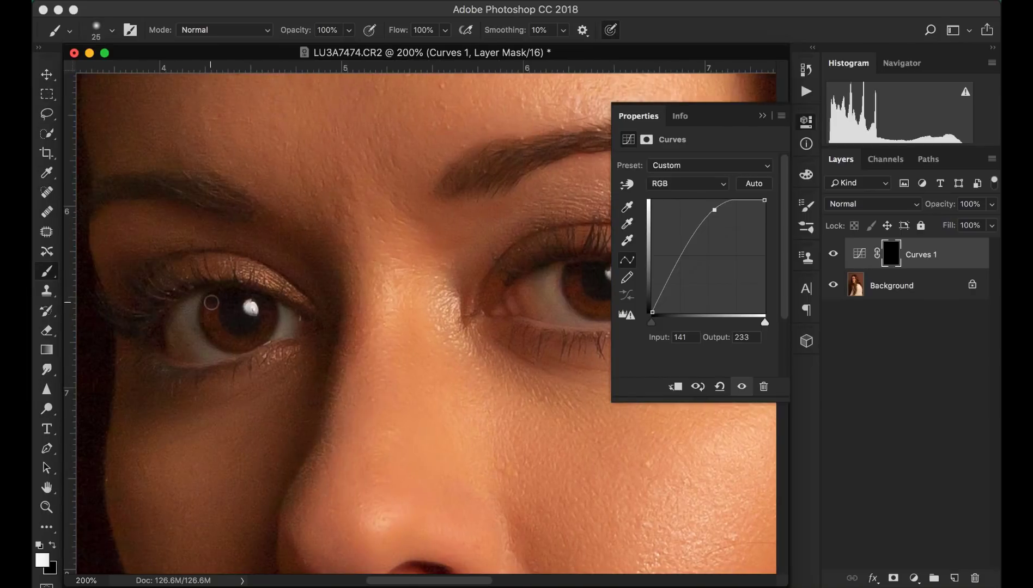
pyautogui.moveTo(210, 301)
pyautogui.mouseDown()
pyautogui.moveTo(221, 333)
pyautogui.moveTo(241, 340)
pyautogui.moveTo(267, 306)
pyautogui.mouseUp()
pyautogui.hscroll(5, 392, 346)
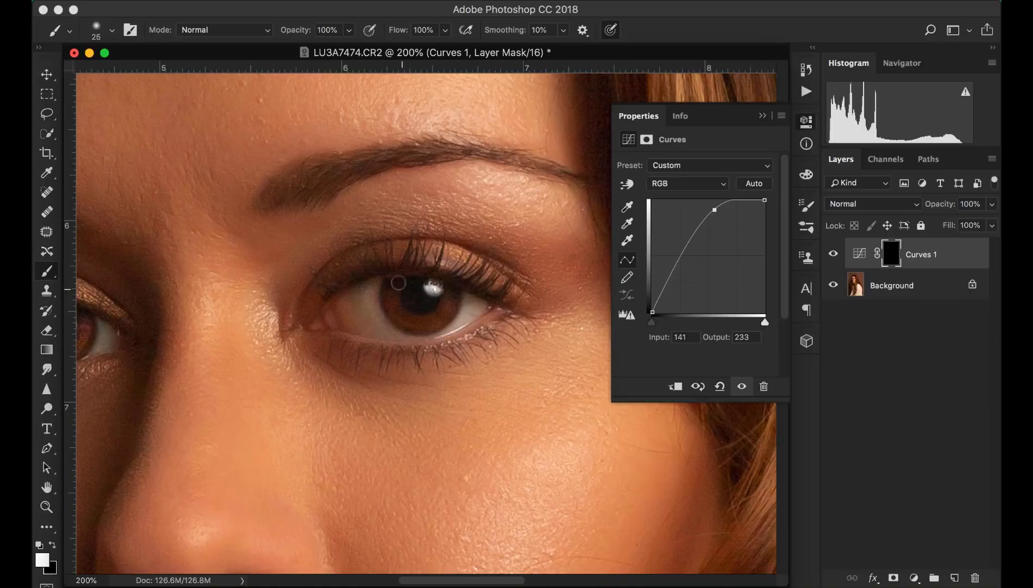
pyautogui.moveTo(398, 282)
pyautogui.mouseDown()
pyautogui.moveTo(401, 315)
pyautogui.moveTo(426, 321)
pyautogui.moveTo(443, 307)
pyautogui.mouseUp()
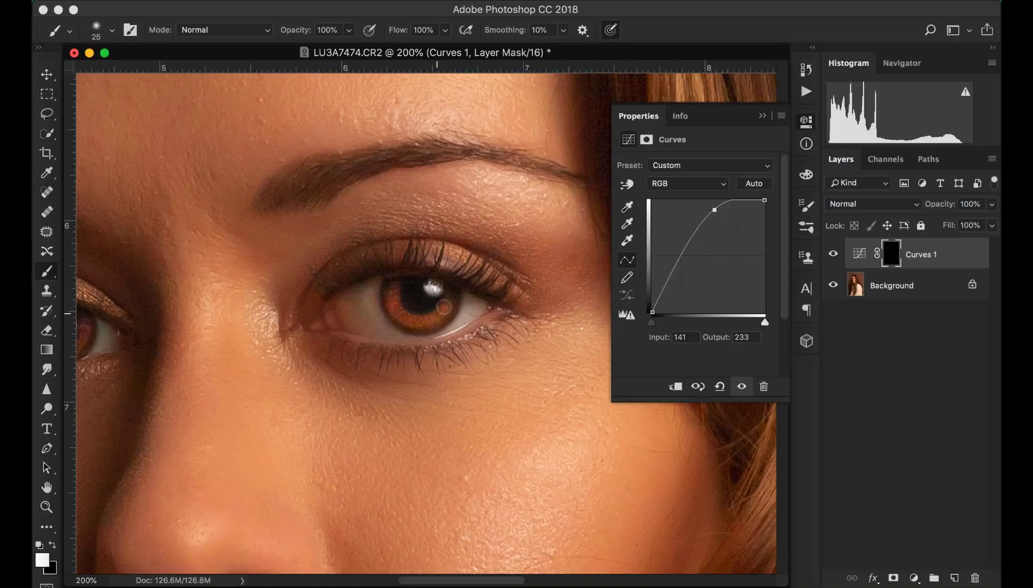
# - Lower the Curves 1 layer's opacity to 40%
pyautogui.hscroll(-5, 352, 357)
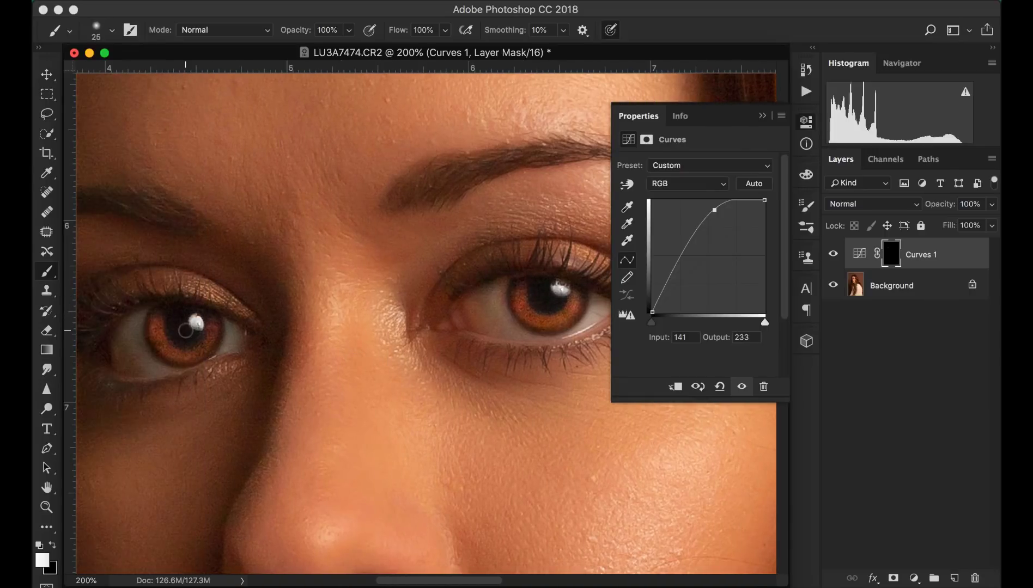
pyautogui.press('x')
pyautogui.hscroll(5, 381, 341)
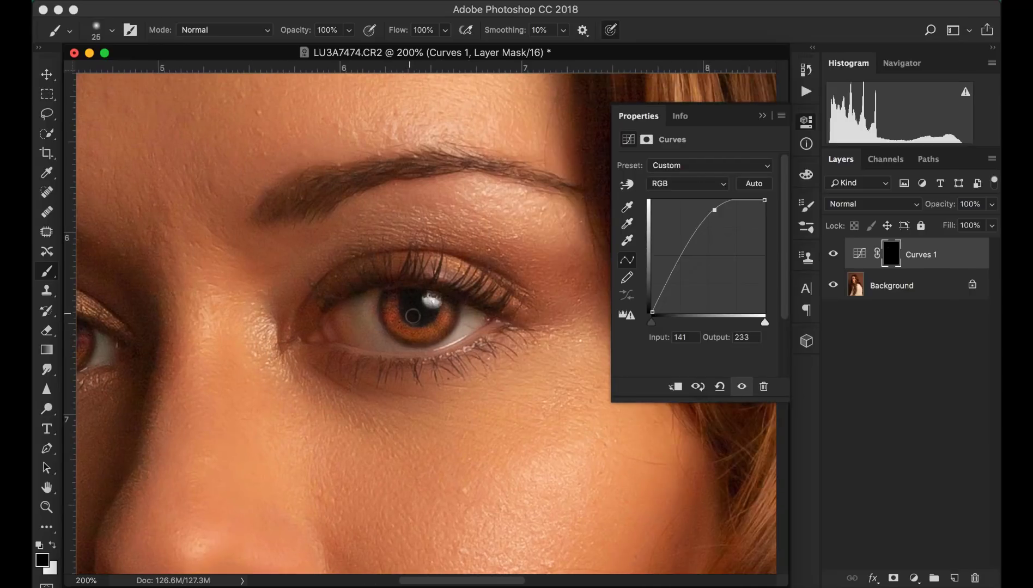
pyautogui.press('super+minus')
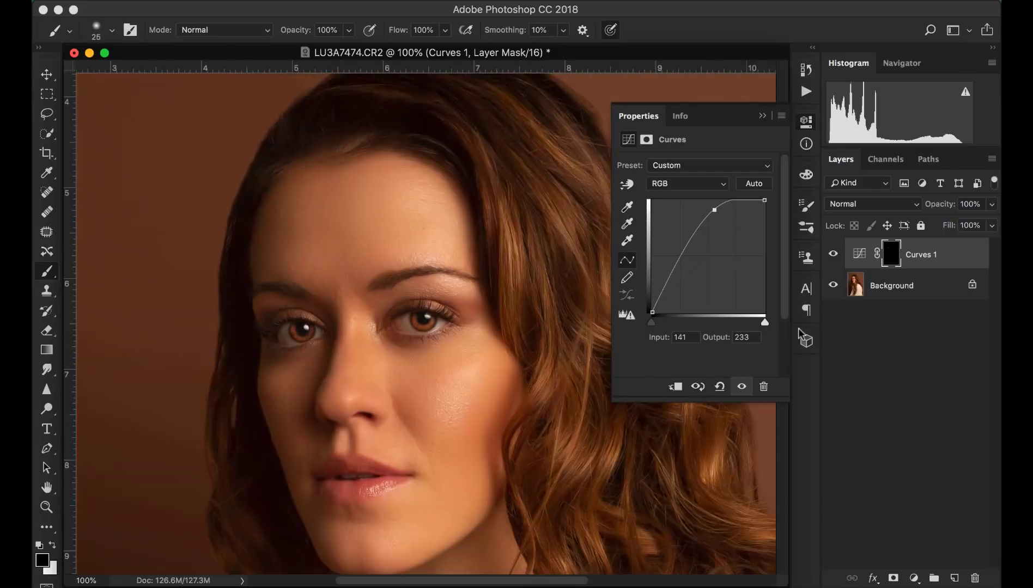
pyautogui.press('super+minus')
pyautogui.moveTo(989, 205); pyautogui.dragTo(962, 220)
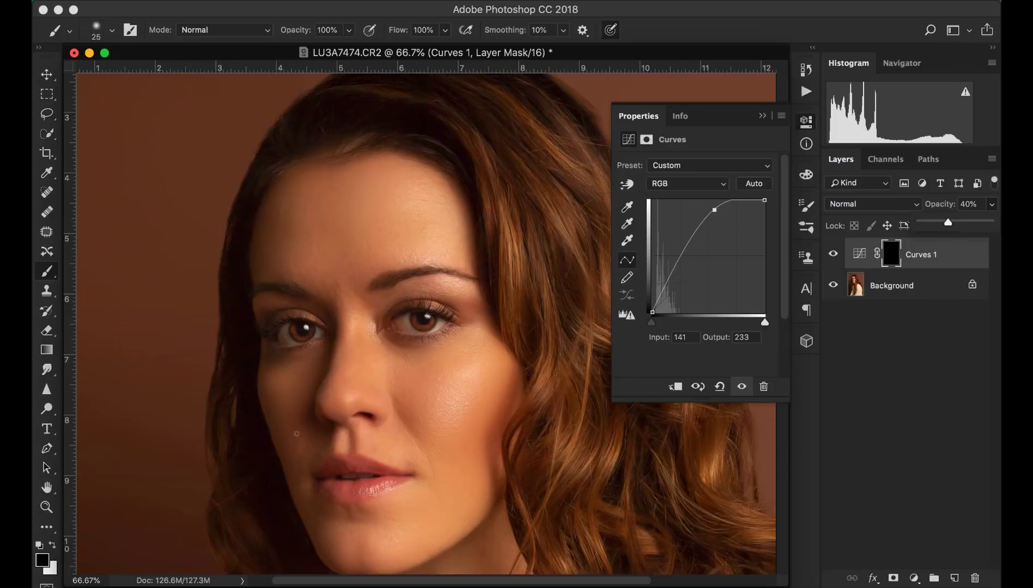
# - Paint the Curves 1 mask lightly below the lips with a 40 px white brush at 30% opacity
pyautogui.press('super+plus')
pyautogui.press('x')
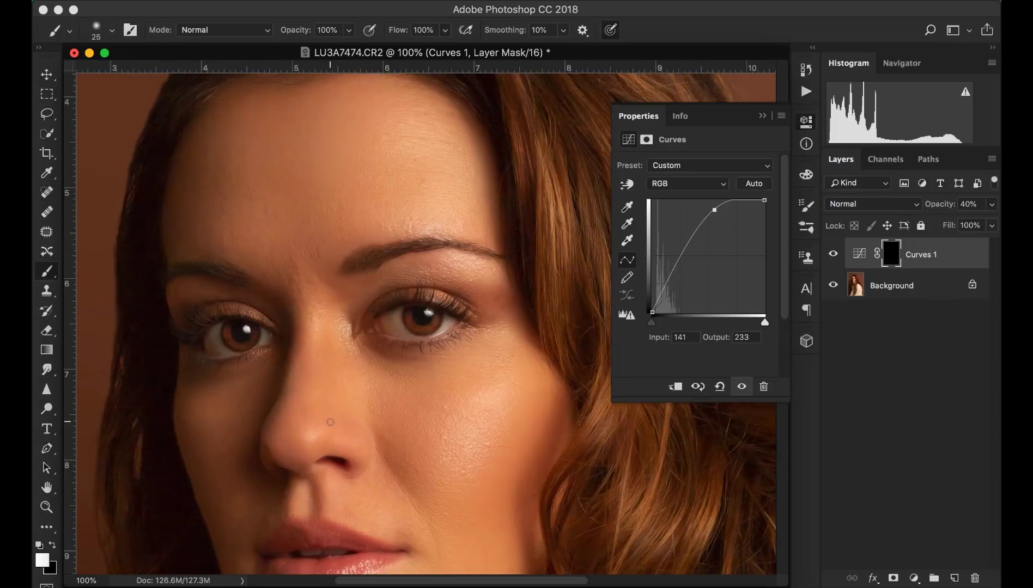
pyautogui.press('2')
pyautogui.press(']')
pyautogui.press(']')
pyautogui.scroll(-2, 320, 327)
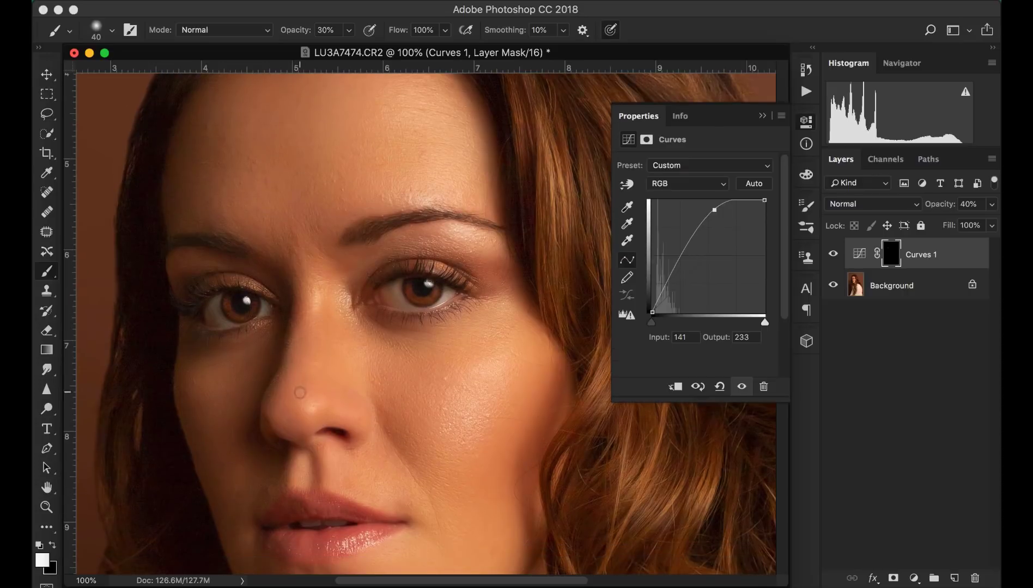
pyautogui.scroll(-10, 313, 360)
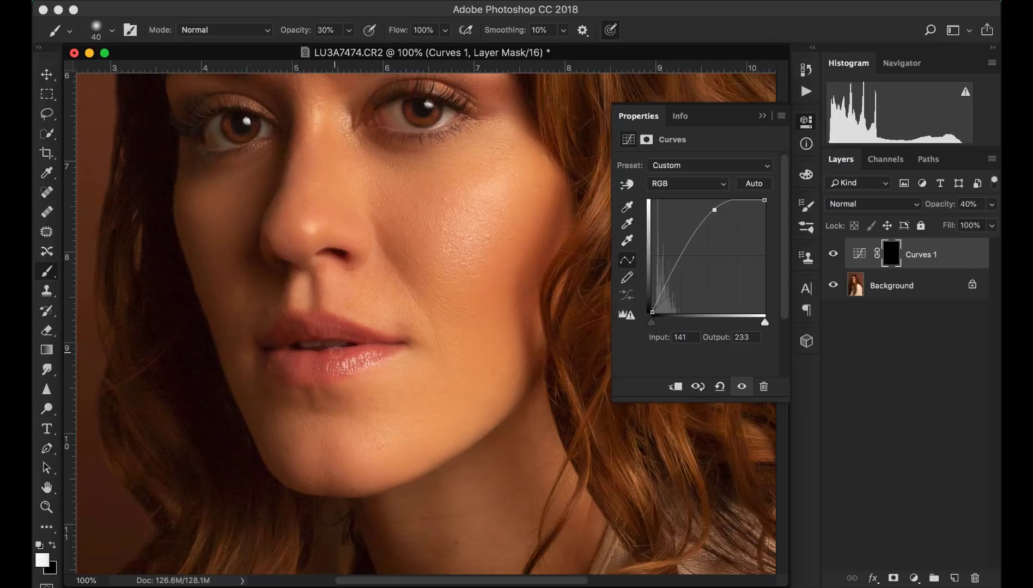
pyautogui.moveTo(336, 352); pyautogui.dragTo(347, 364)
# - Enlarge the brush to 70 px and paint the Curves 1 mask along the neck
pyautogui.press('super+minus')
pyautogui.press('super+minus')
pyautogui.press('super+minus')
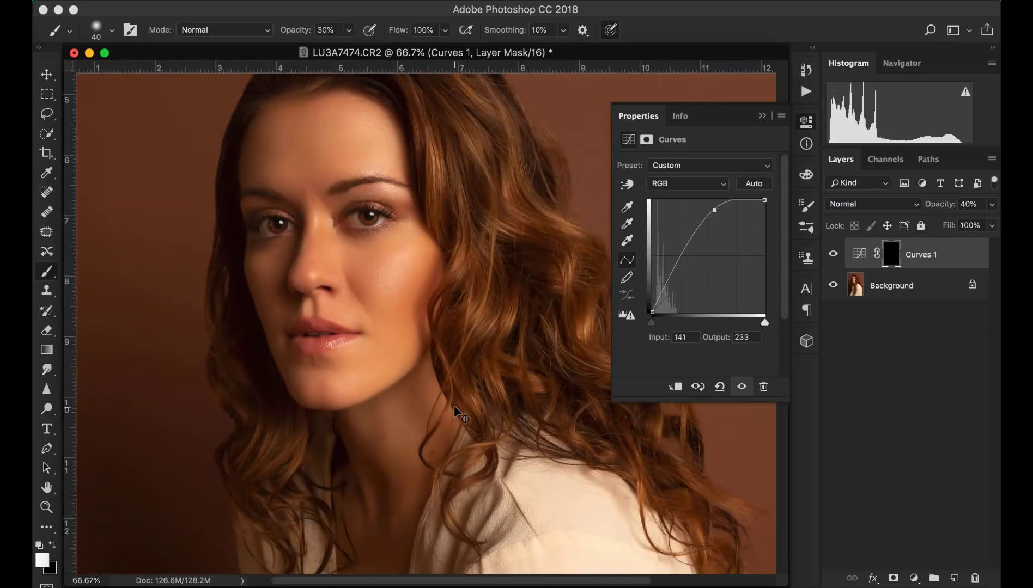
pyautogui.press(']')
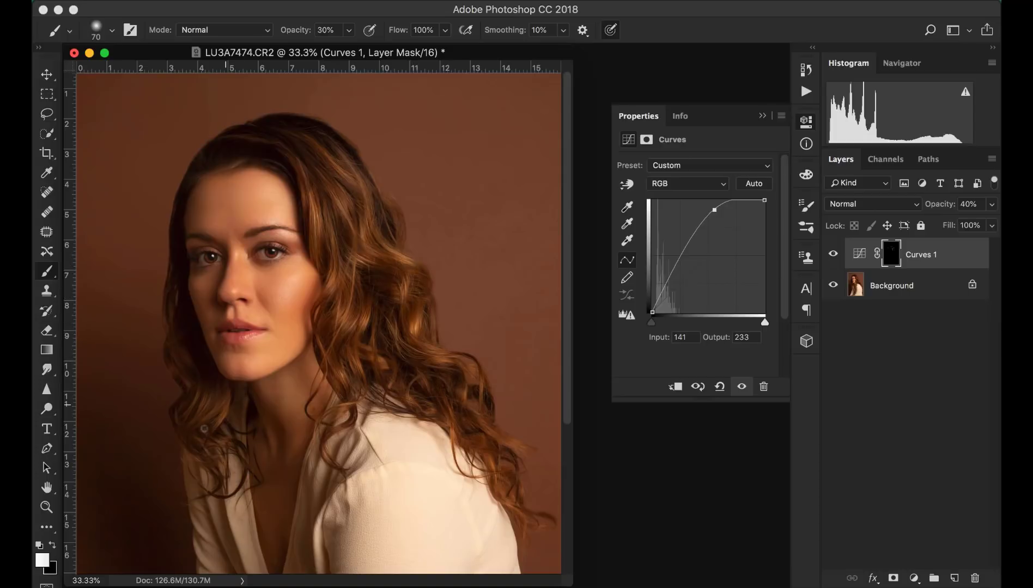
pyautogui.moveTo(204, 428)
pyautogui.mouseDown()
pyautogui.moveTo(206, 393)
pyautogui.moveTo(184, 382)
pyautogui.mouseUp()
pyautogui.press('super+minus')
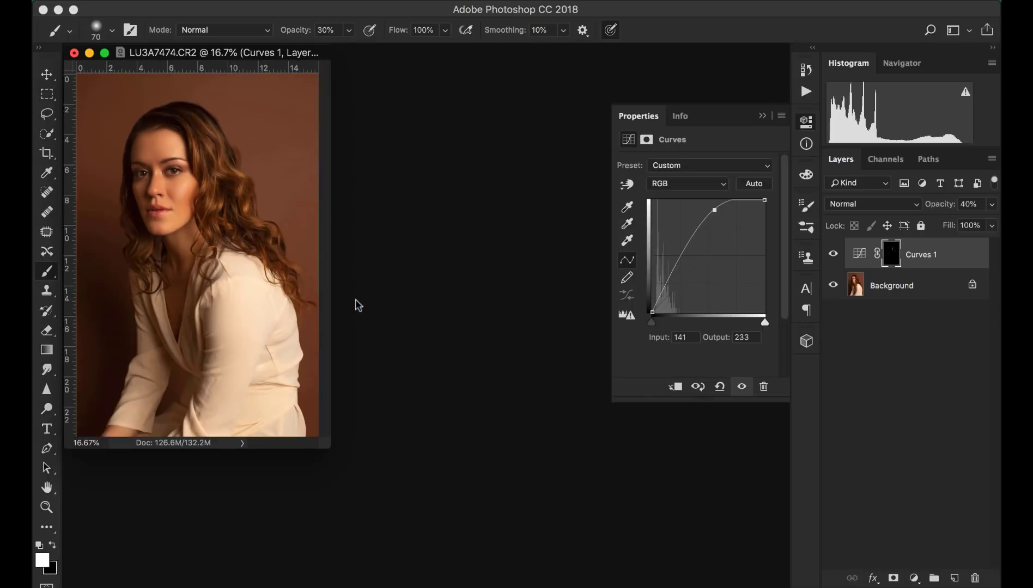
# - Add a second Curves layer, pull the curve down to darken (input 138, output 107), and invert its mask
pyautogui.click(911, 580)
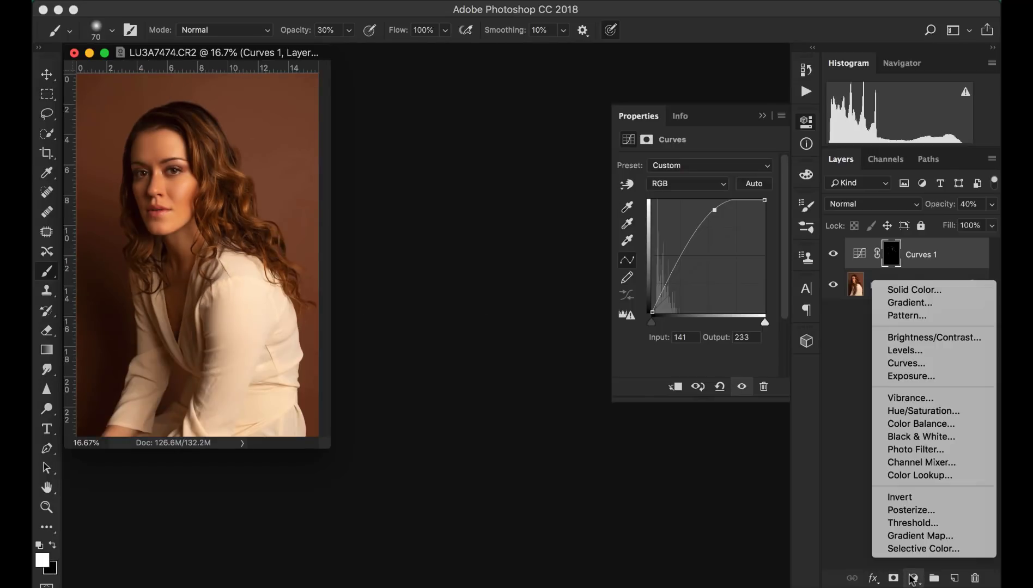
pyautogui.click(904, 364)
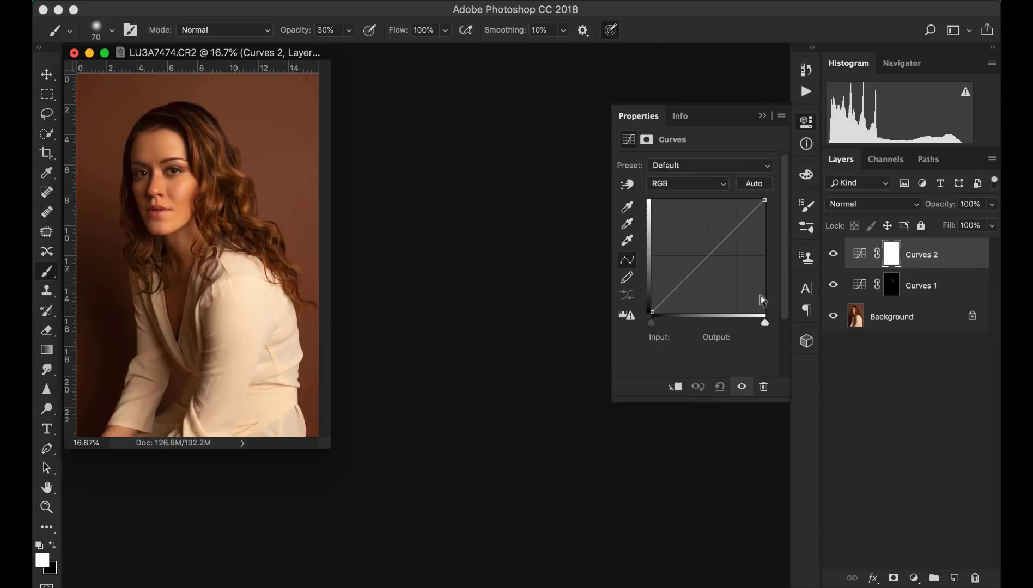
pyautogui.click(688, 284)
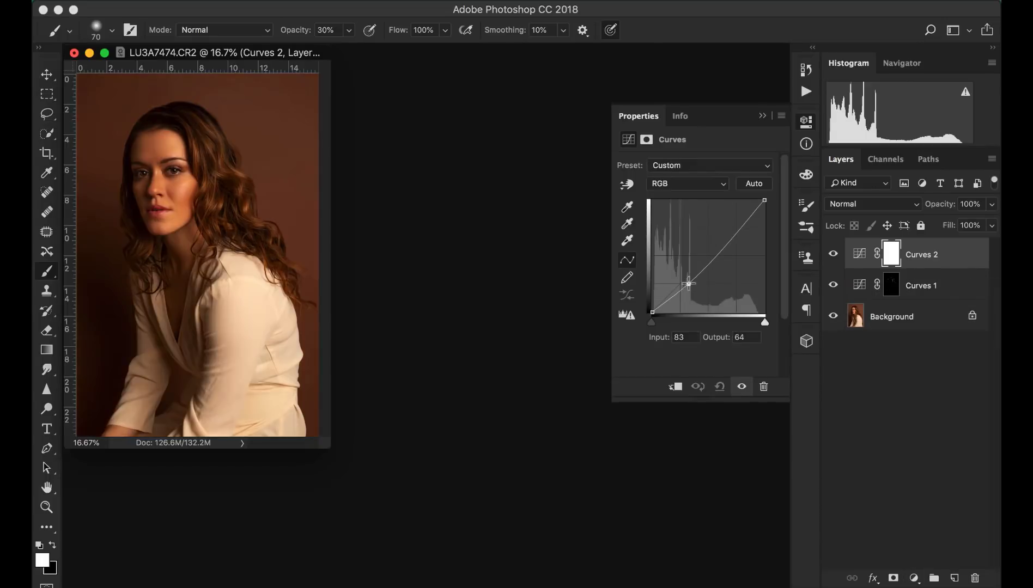
pyautogui.moveTo(688, 284); pyautogui.dragTo(713, 265)
pyautogui.press('super+i')
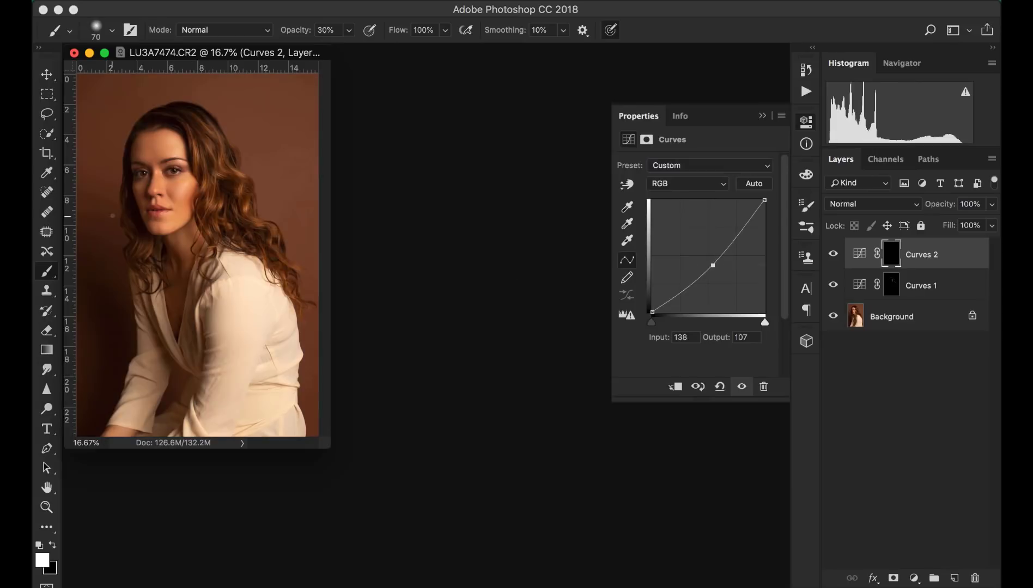
# - Paint the Curves 2 mask over the hair and around the face with a 600 px brush at 30% opacity
pyautogui.press(']')
pyautogui.press(']')
pyautogui.press(']')
pyautogui.press(']')
pyautogui.press(']')
pyautogui.press(']')
pyautogui.moveTo(205, 191)
pyautogui.mouseDown()
pyautogui.moveTo(178, 227)
pyautogui.moveTo(199, 210)
pyautogui.mouseUp()
pyautogui.moveTo(143, 236); pyautogui.dragTo(152, 230)
pyautogui.moveTo(144, 129); pyautogui.dragTo(170, 117)
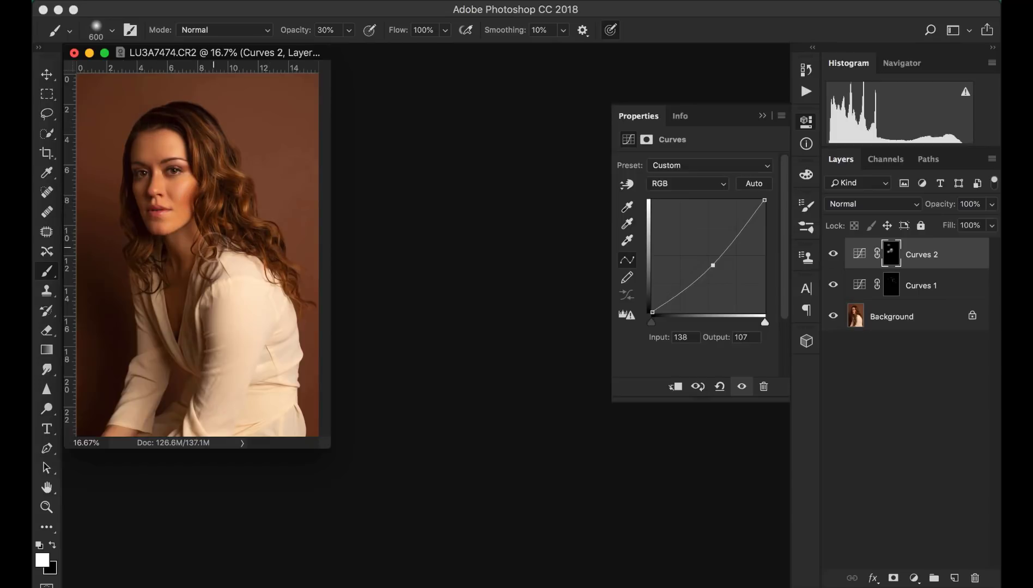
pyautogui.moveTo(210, 236)
pyautogui.mouseDown()
pyautogui.moveTo(196, 235)
pyautogui.moveTo(247, 215)
pyautogui.moveTo(267, 261)
pyautogui.mouseUp()
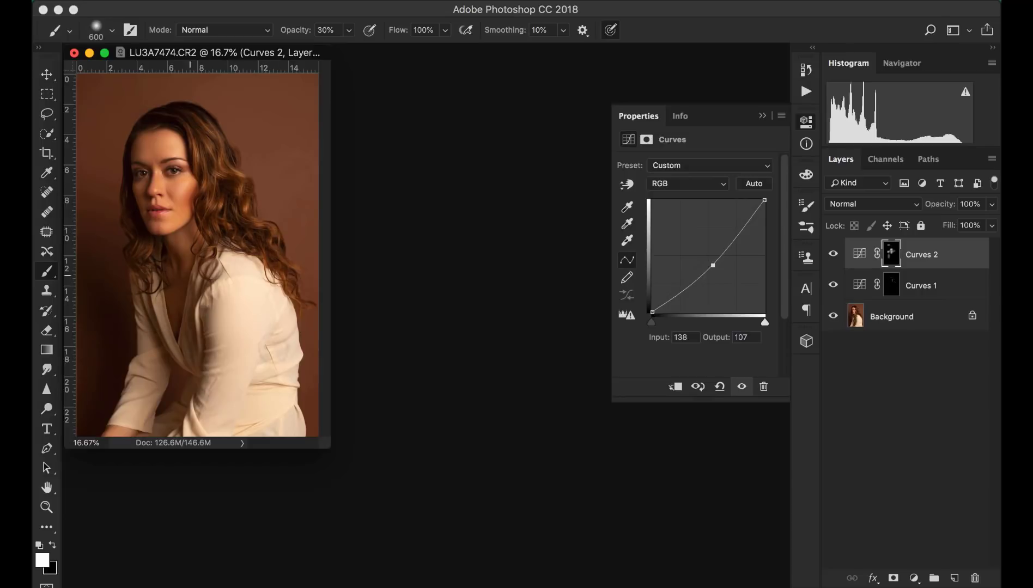
pyautogui.moveTo(170, 127)
pyautogui.mouseDown()
pyautogui.moveTo(199, 173)
pyautogui.moveTo(206, 211)
pyautogui.moveTo(190, 224)
pyautogui.mouseUp()
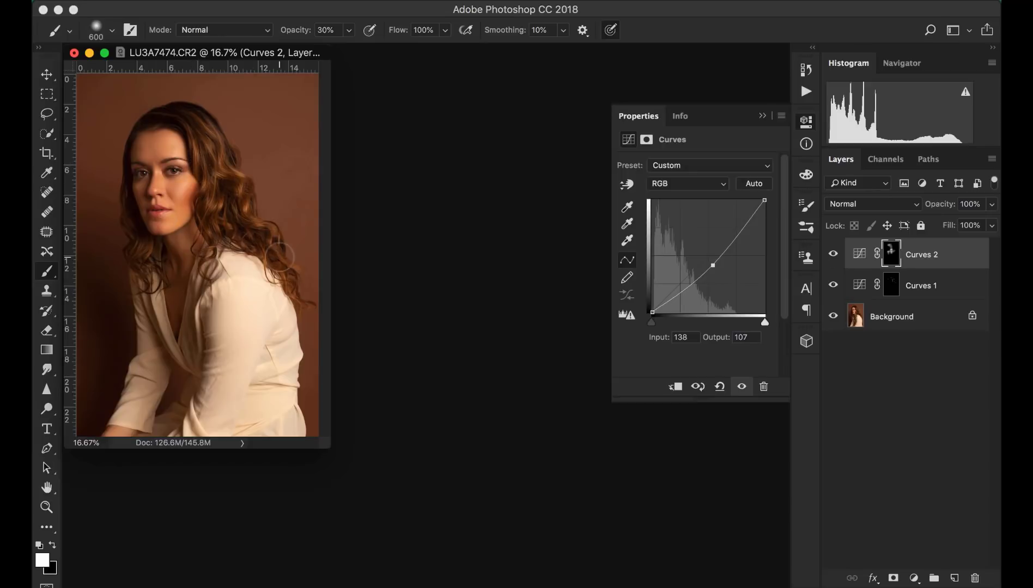
pyautogui.press('super+equal')
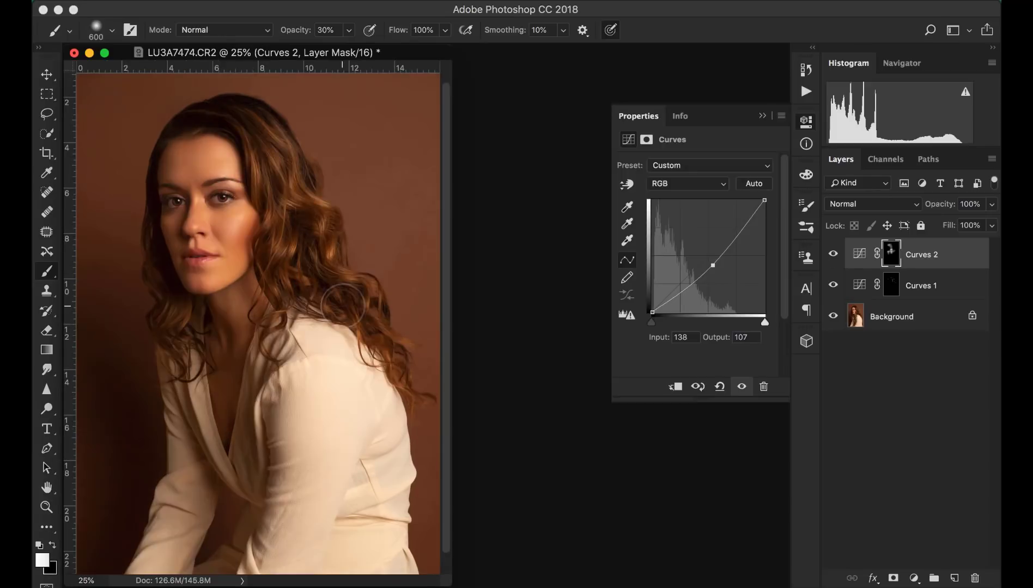
# - Add a Solid Color fill layer with a light peach skin tone
pyautogui.click(909, 576)
pyautogui.click(905, 288)
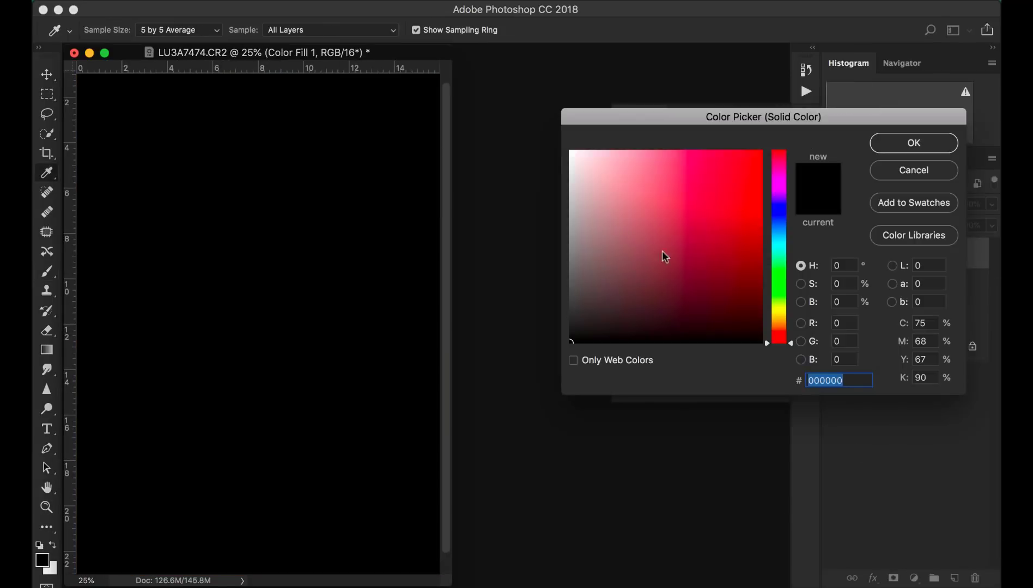
pyautogui.moveTo(780, 339); pyautogui.dragTo(780, 324)
pyautogui.click(657, 250)
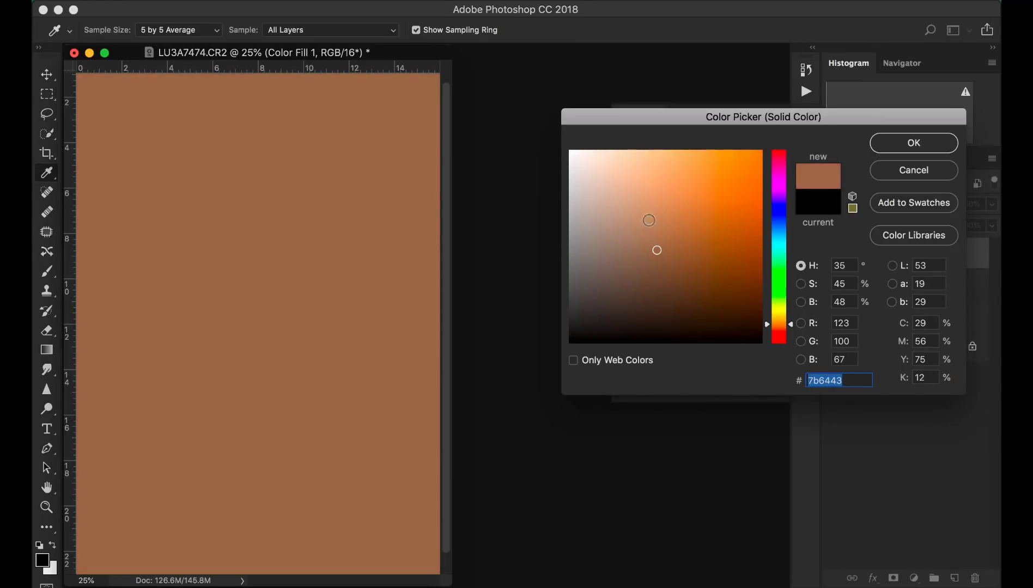
pyautogui.click(639, 210)
pyautogui.click(901, 143)
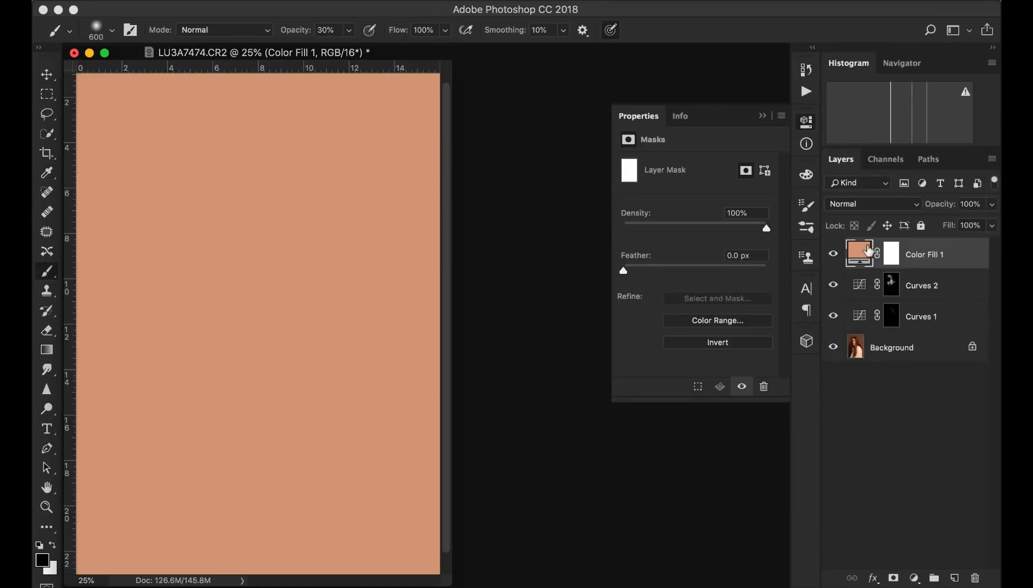
# - Set the Color Fill layer's blend mode to Screen and its opacity to 3%
pyautogui.click(881, 212)
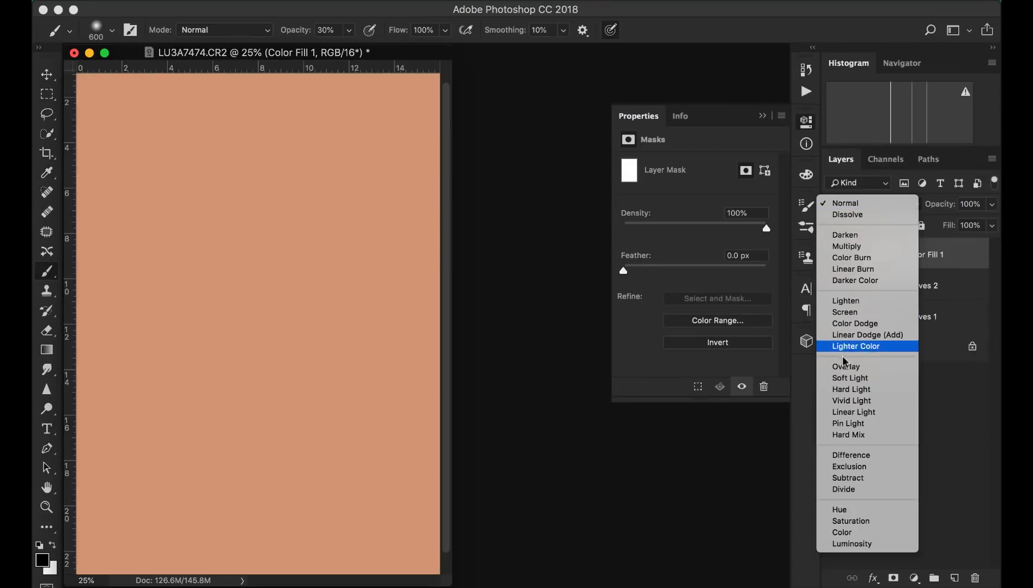
pyautogui.click(845, 312)
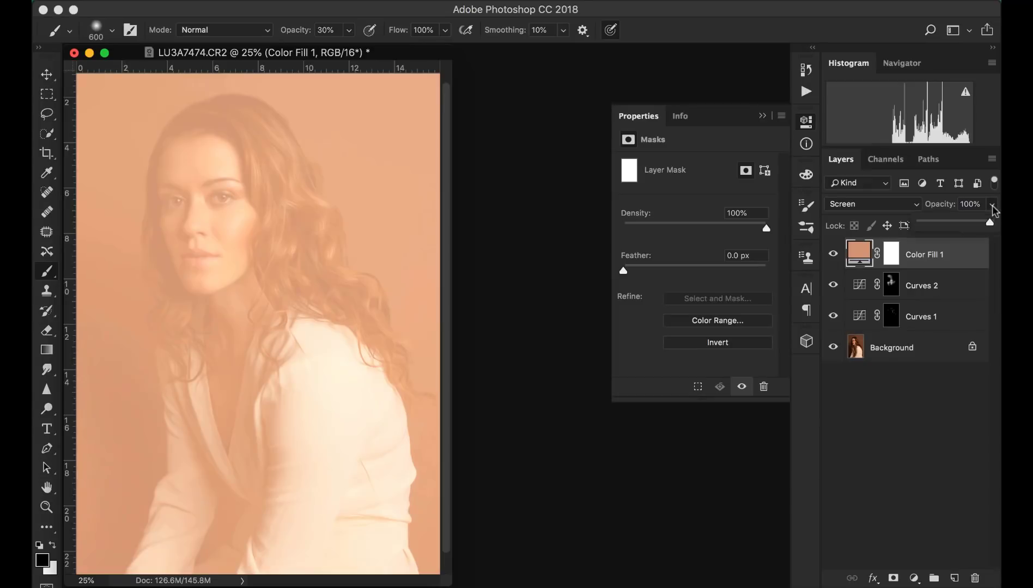
pyautogui.moveTo(925, 224); pyautogui.dragTo(923, 224)
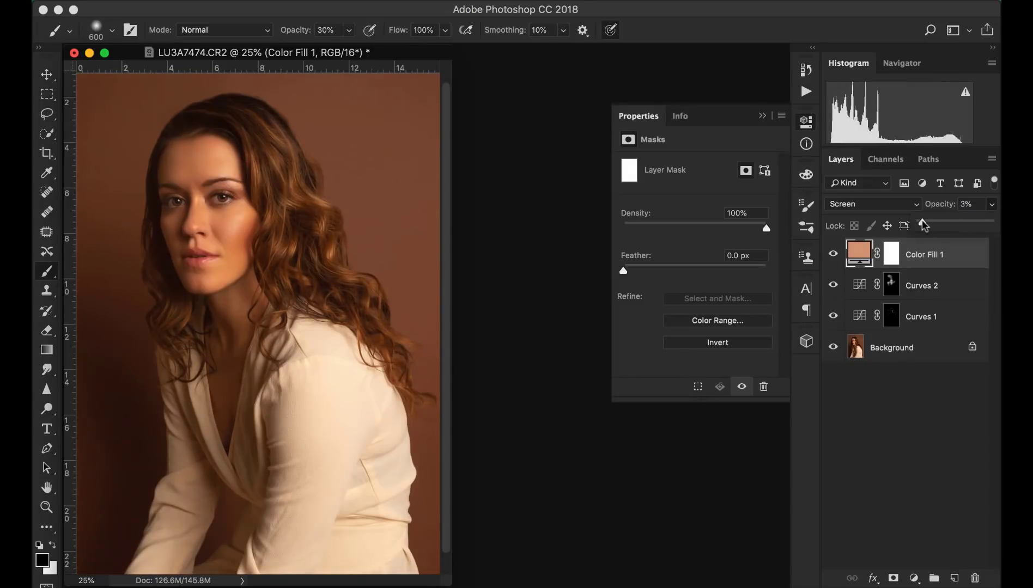
# - Invert the Color Fill mask and paint it back over the face and neck with a white brush at 80% opacity
pyautogui.click(892, 256)
pyautogui.press('super+i')
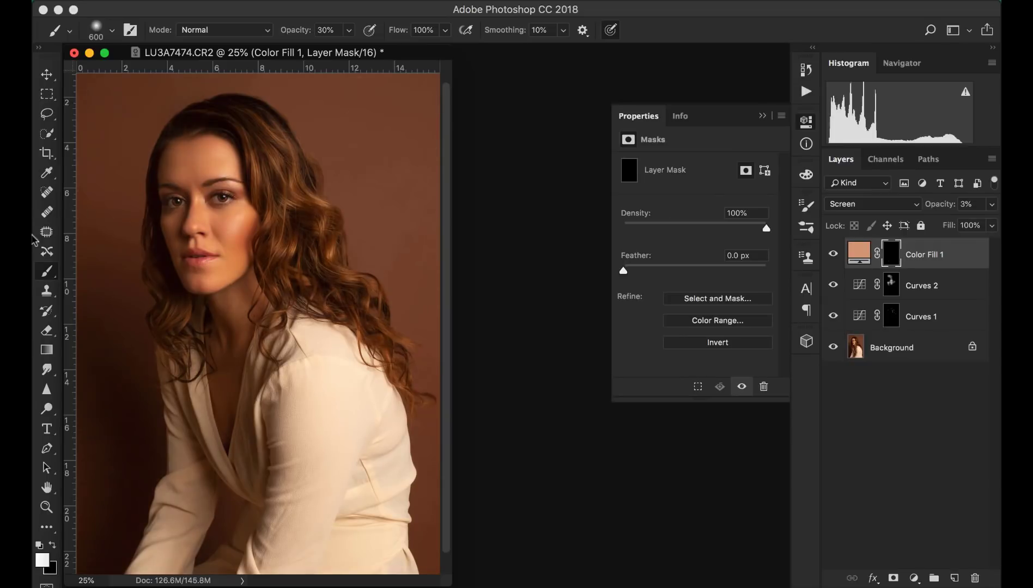
pyautogui.press('[')
pyautogui.press('[')
pyautogui.press('[')
pyautogui.press('[')
pyautogui.moveTo(168, 217); pyautogui.dragTo(177, 238)
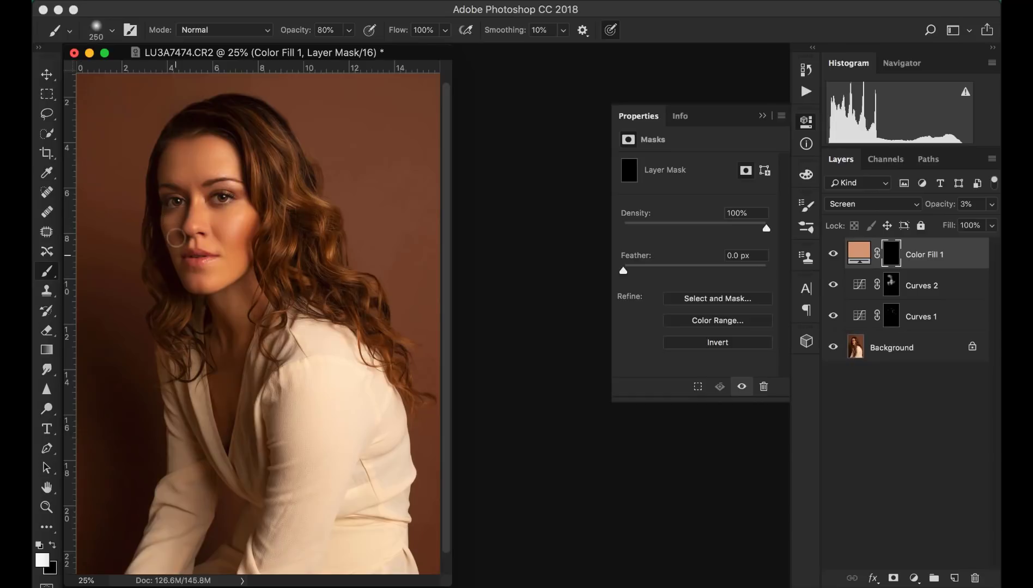
pyautogui.click(194, 276)
pyautogui.press('[')
pyautogui.press(']')
pyautogui.press(']')
pyautogui.press(']')
pyautogui.press(']')
pyautogui.press(']')
pyautogui.moveTo(204, 228)
pyautogui.mouseDown()
pyautogui.moveTo(209, 219)
pyautogui.moveTo(225, 312)
pyautogui.mouseUp()
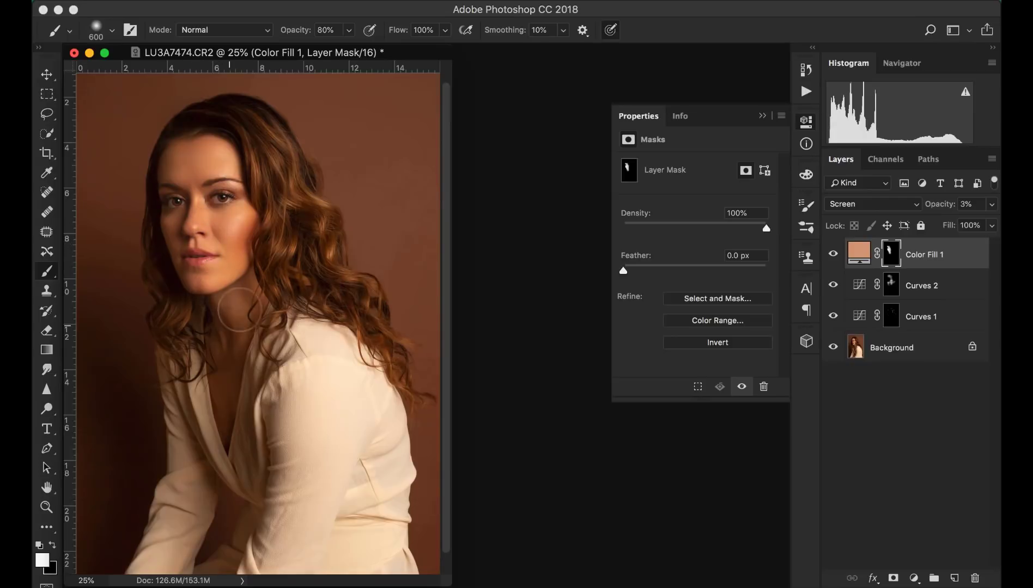
pyautogui.press('super+minus')
pyautogui.press('super+equal')
pyautogui.press('super+equal')
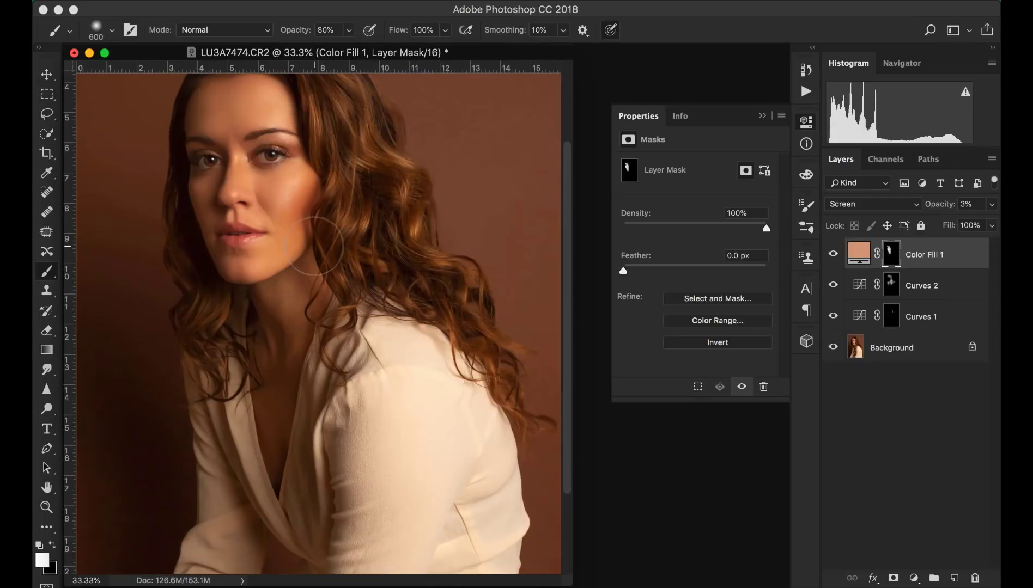
pyautogui.scroll(3, 314, 246)
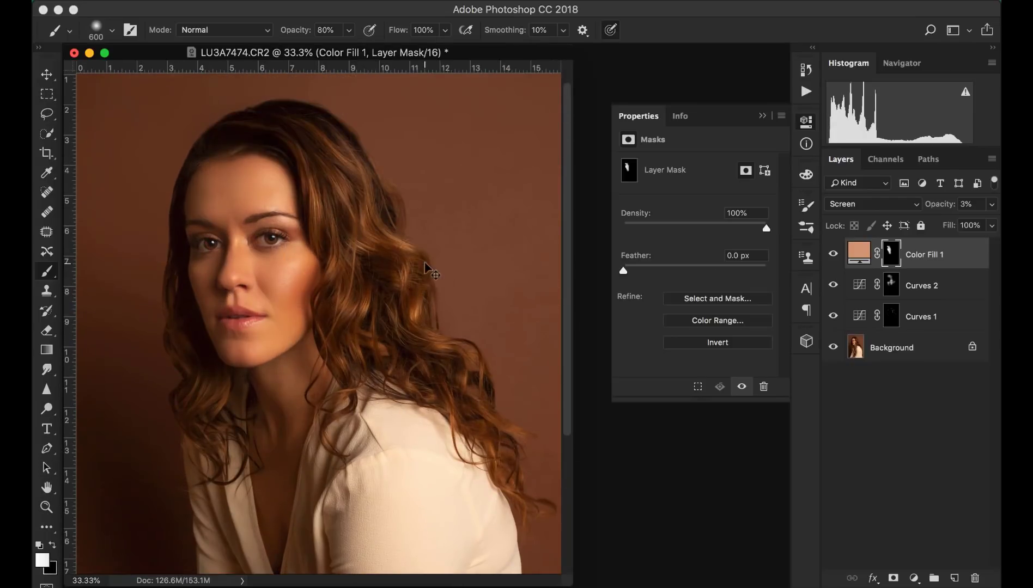
pyautogui.press('super+equal')
pyautogui.press('[')
pyautogui.press('[')
pyautogui.press('[')
pyautogui.press('[')
pyautogui.press('[')
pyautogui.press('[')
pyautogui.press('[')
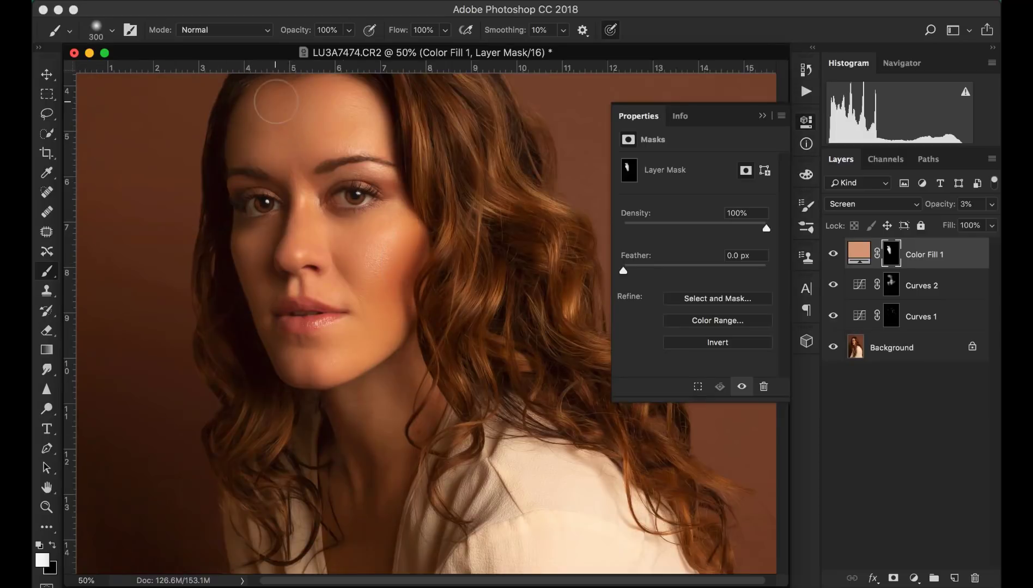
pyautogui.press('x')
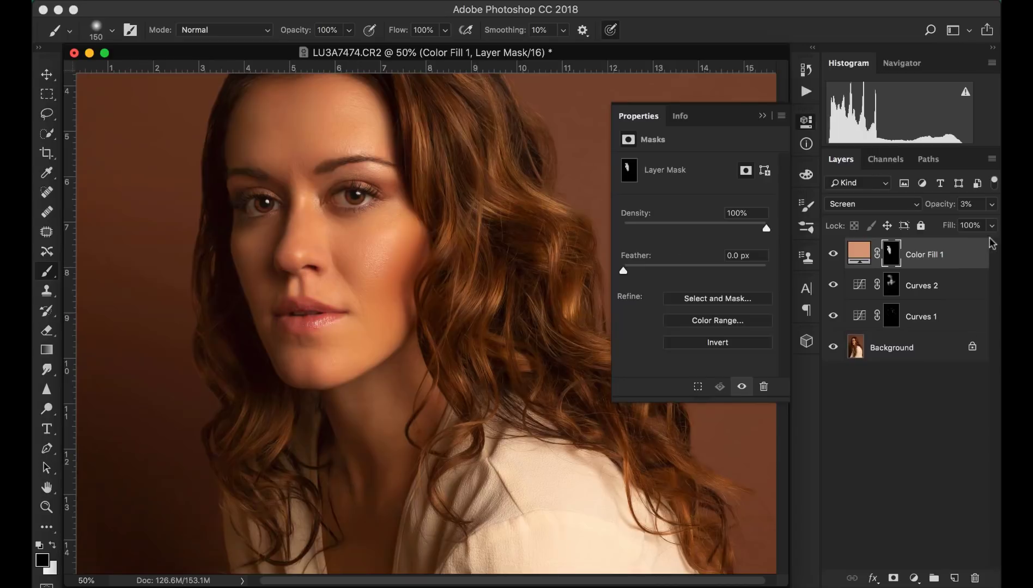
pyautogui.moveTo(911, 549)
pyautogui.click(914, 578)
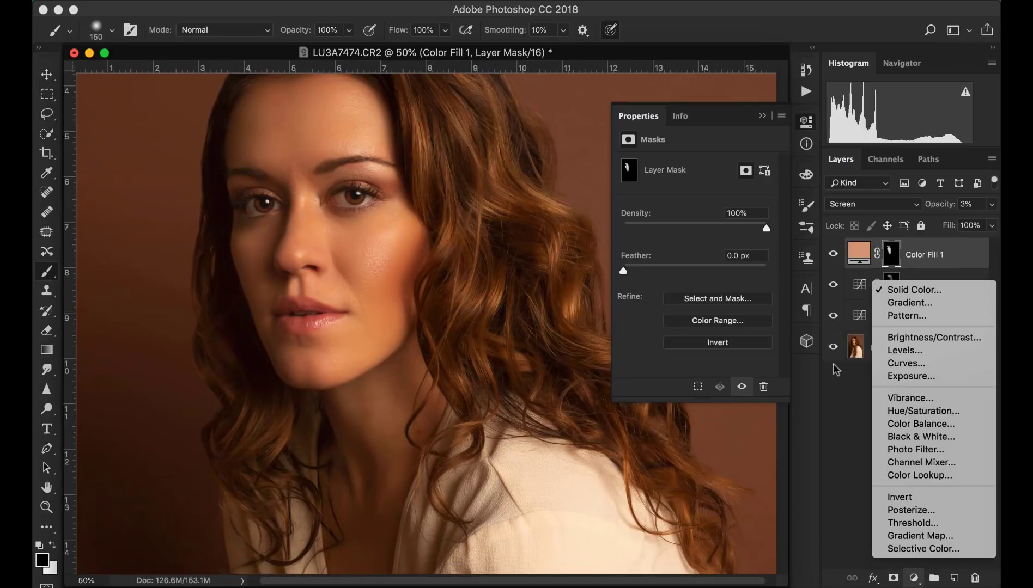
pyautogui.click(847, 468)
pyautogui.click(891, 319)
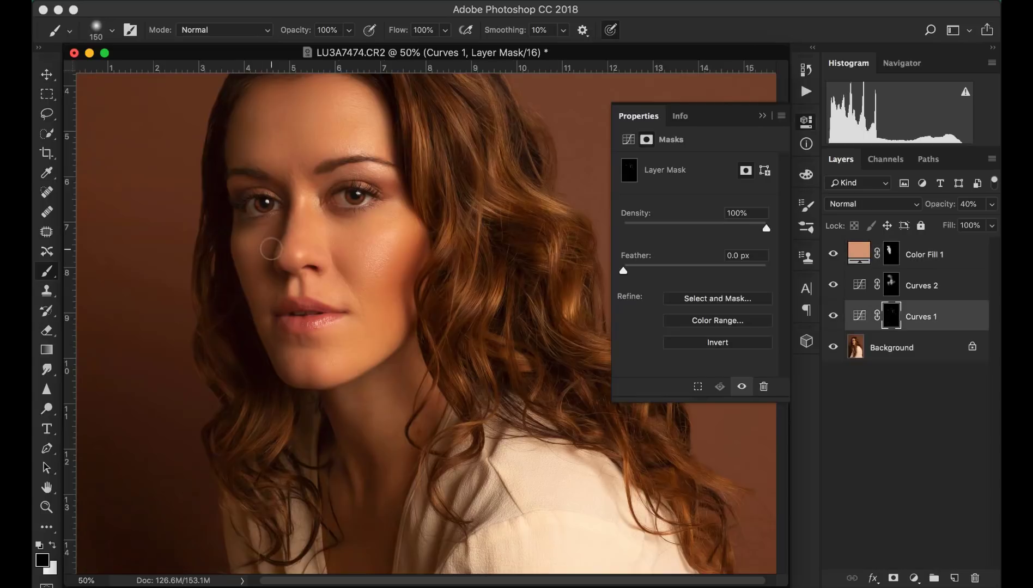
pyautogui.press('super+plus')
pyautogui.scroll(4, 273, 250)
pyautogui.hscroll(-2, 272, 250)
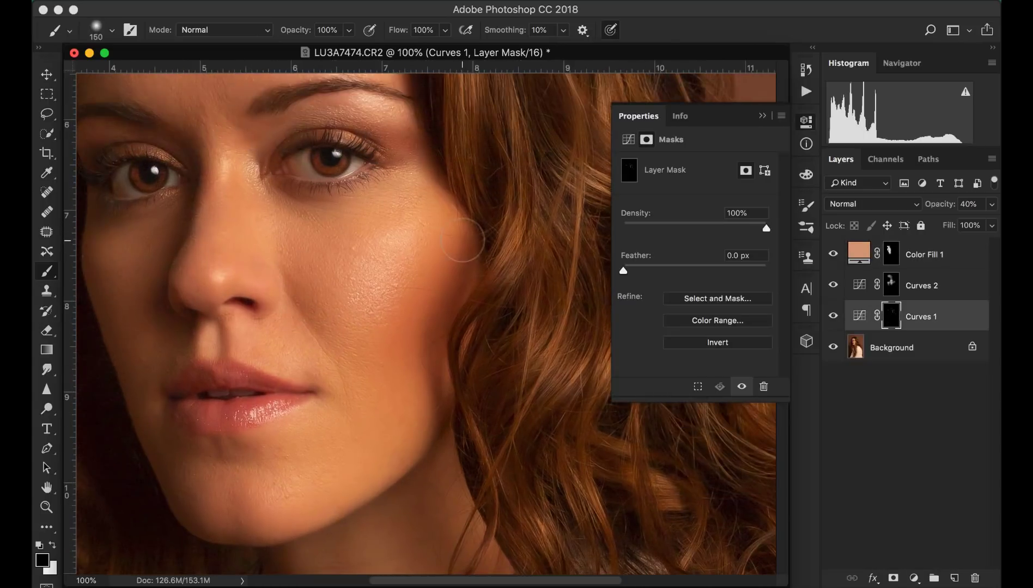
# - Open the Actions panel and merge all visible layers into the Background layer
pyautogui.click(512, 1)
pyautogui.click(524, 99)
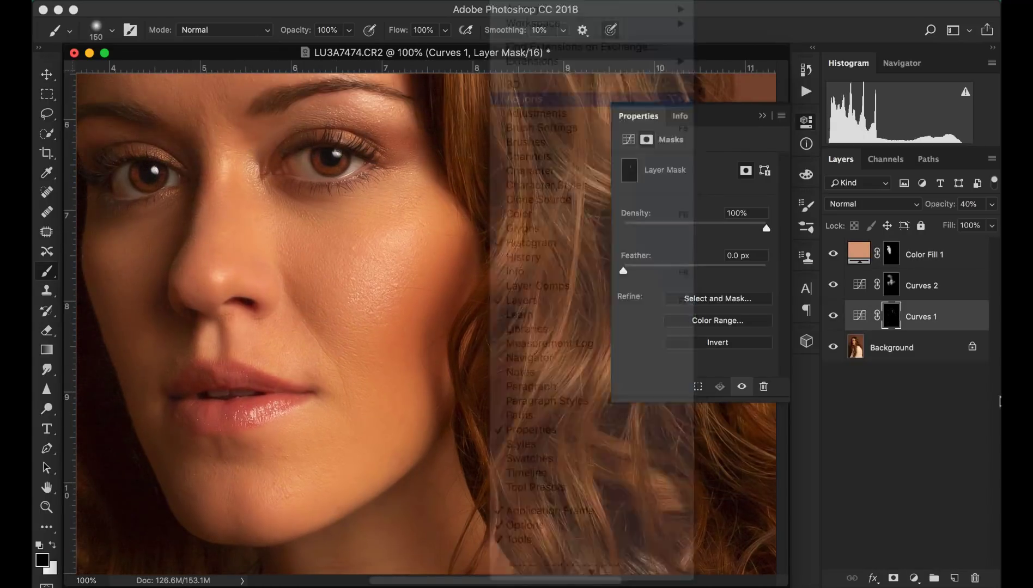
pyautogui.click(711, 259)
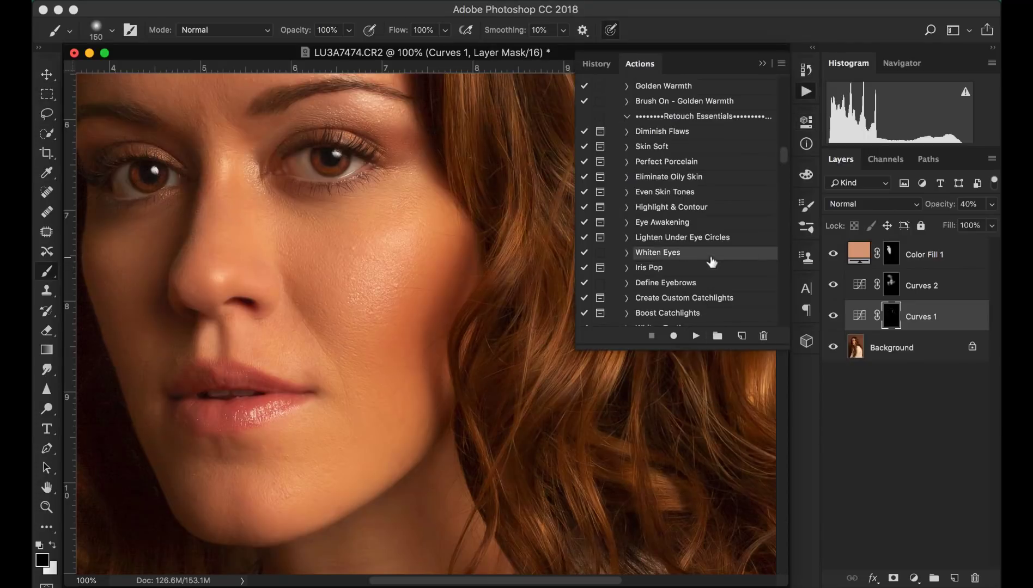
pyautogui.click(971, 263)
pyautogui.press('super+shift+e')
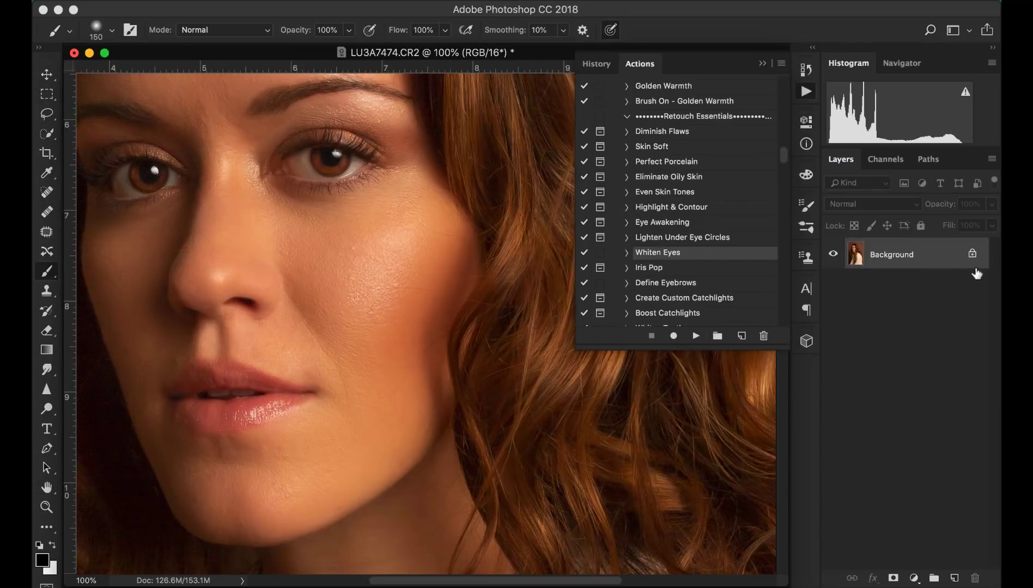
# - Run the Whiten Eyes action and paint its mask over the whites of both eyes with a small brush
pyautogui.click(696, 338)
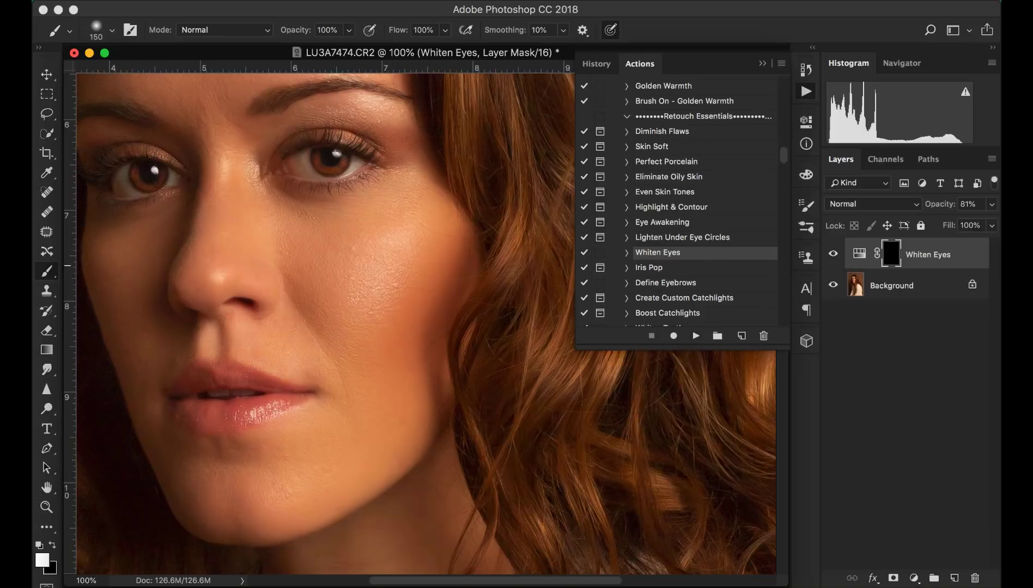
pyautogui.press('[')
pyautogui.press('[')
pyautogui.press('[')
pyautogui.moveTo(304, 175); pyautogui.dragTo(301, 162)
pyautogui.press('[')
pyautogui.press('[')
pyautogui.press('[')
pyautogui.moveTo(299, 158); pyautogui.dragTo(305, 169)
pyautogui.moveTo(123, 180)
pyautogui.mouseDown()
pyautogui.moveTo(120, 190)
pyautogui.moveTo(176, 180)
pyautogui.mouseUp()
pyautogui.press('super+minus')
pyautogui.press('super+minus')
pyautogui.press('super+minus')
pyautogui.press('super+minus')
pyautogui.press('super+minus')
pyautogui.press('super+minus')
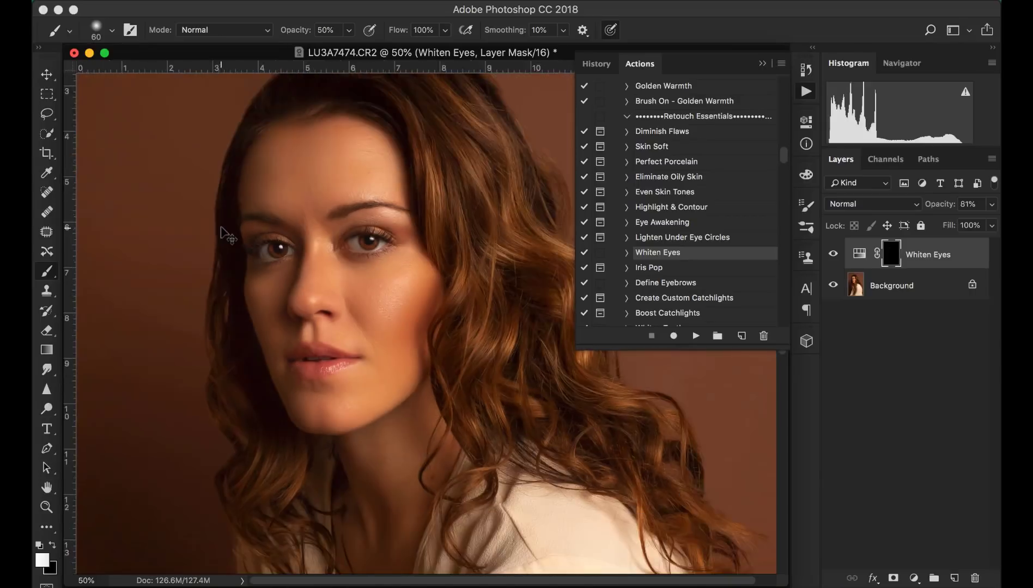
pyautogui.press('super+plus')
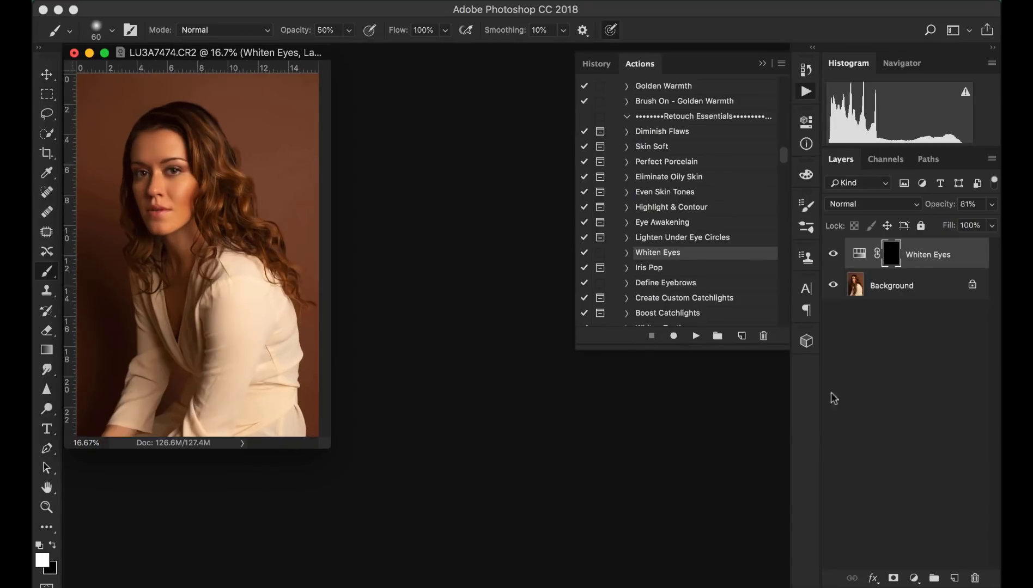
pyautogui.press('BackSpace')
# - Add a Curves adjustment layer, pulling the midtones down to about input 117, output 64, and lifting the black point output to 9
pyautogui.click(914, 578)
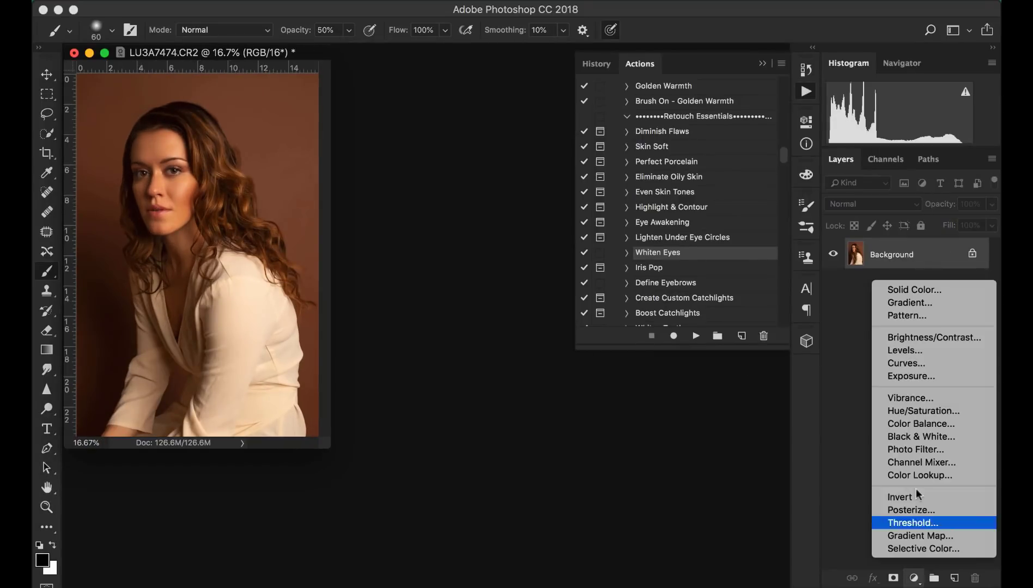
pyautogui.click(905, 362)
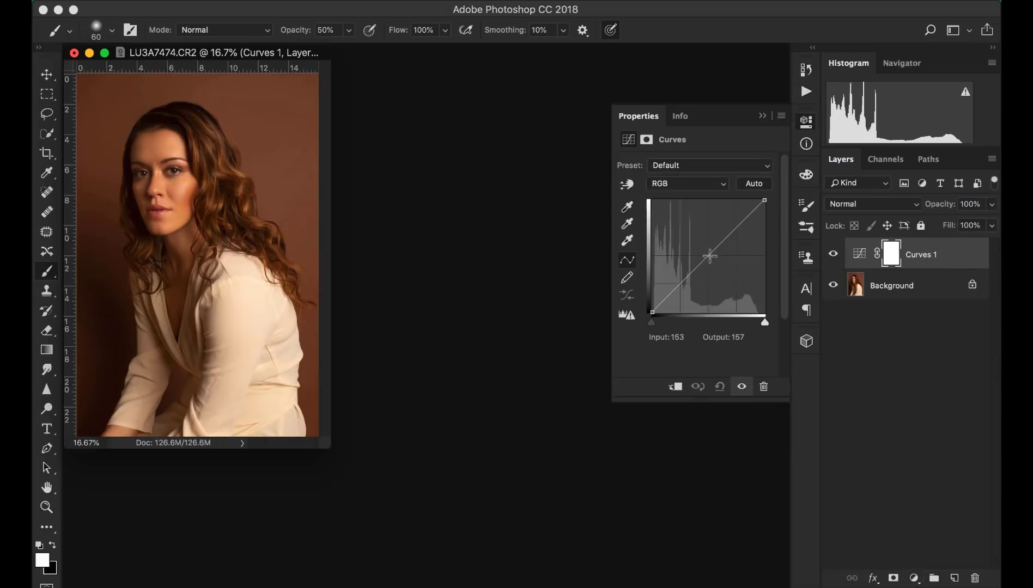
pyautogui.moveTo(703, 261); pyautogui.dragTo(704, 284)
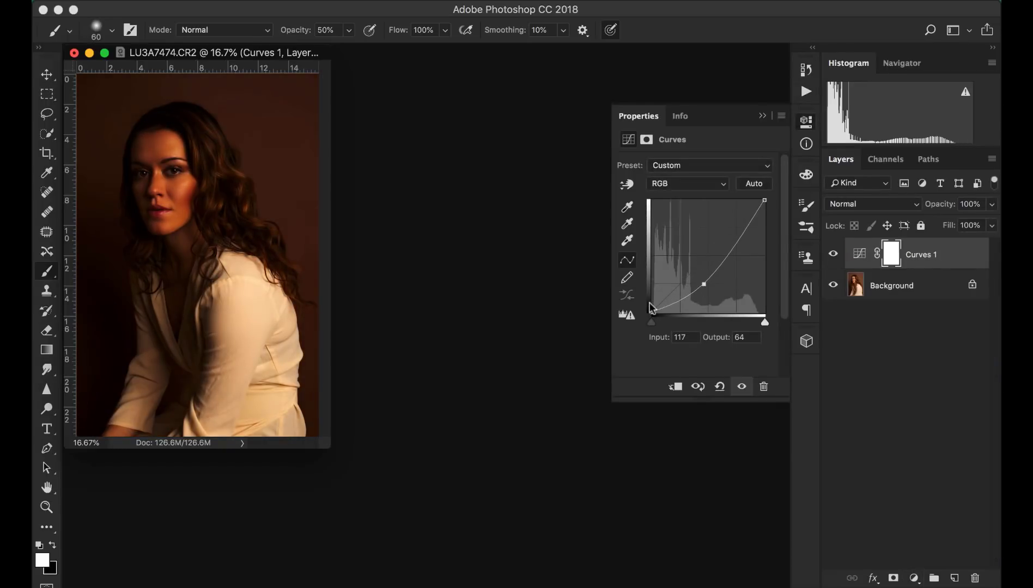
pyautogui.moveTo(650, 313); pyautogui.dragTo(653, 308)
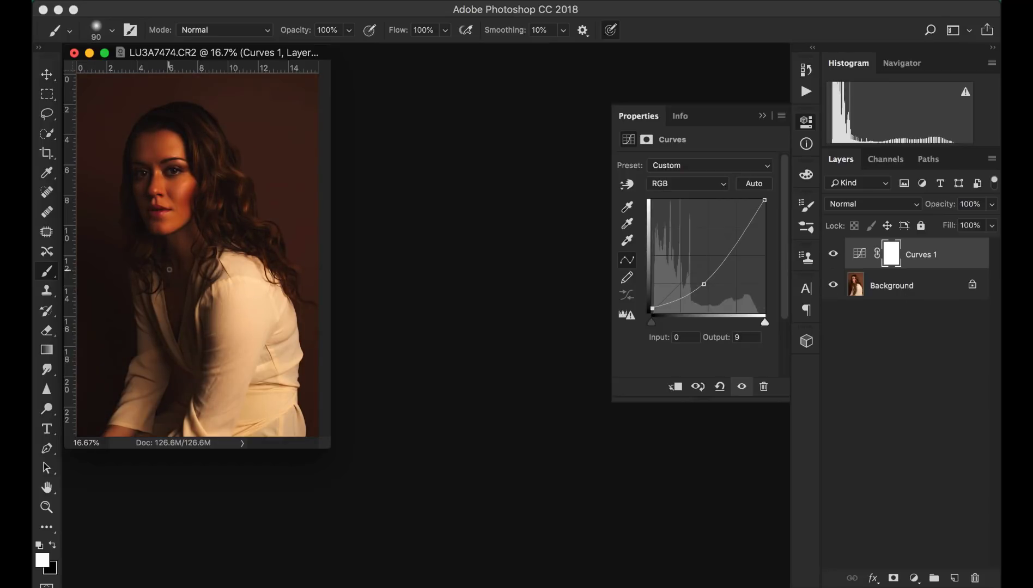
# - Paint one large black dab of about 4600 px over the subject on the Curves mask to leave a darkened vignette
pyautogui.press(']')
pyautogui.press(']')
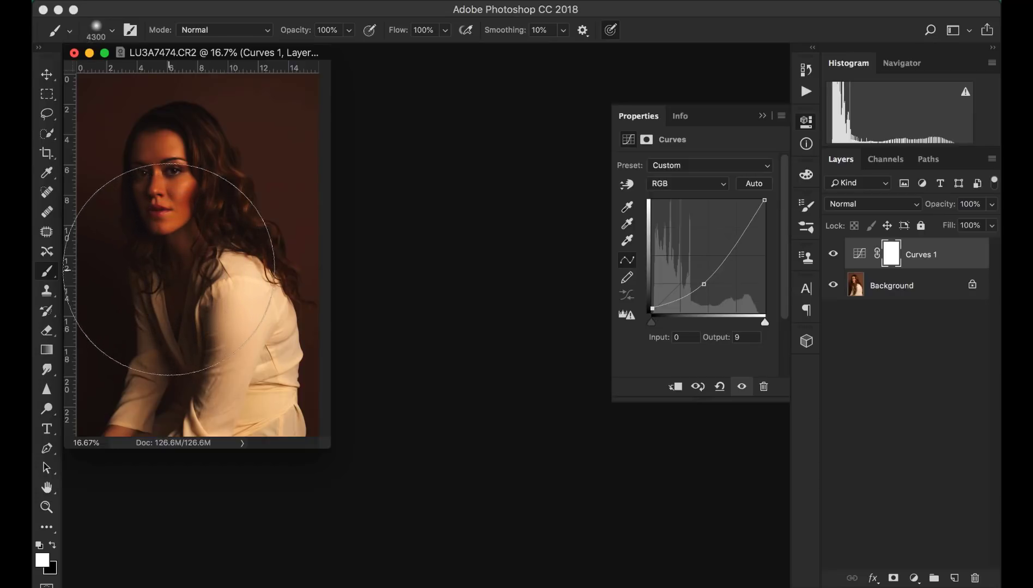
pyautogui.press(']')
pyautogui.press('x')
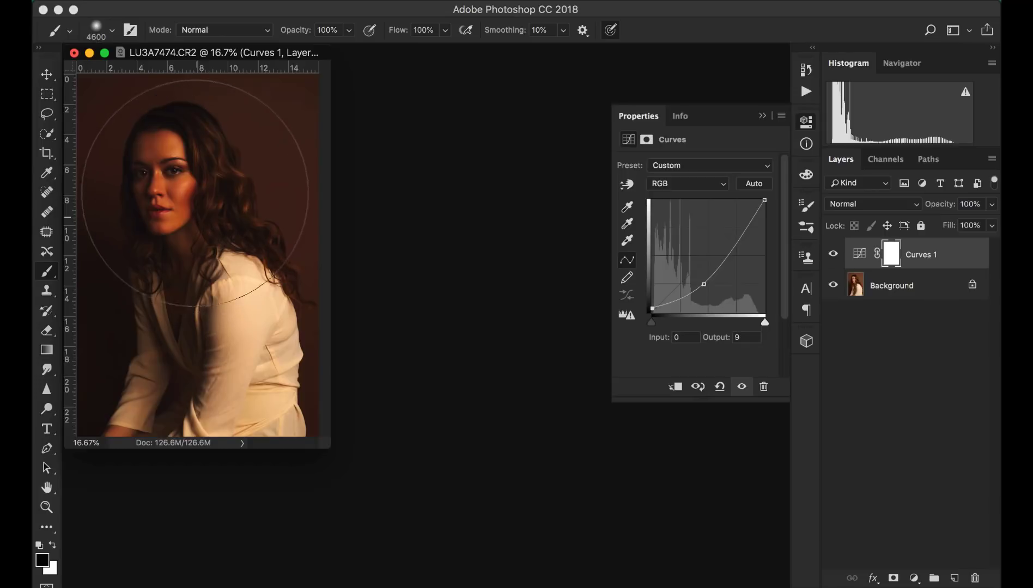
pyautogui.click(188, 213)
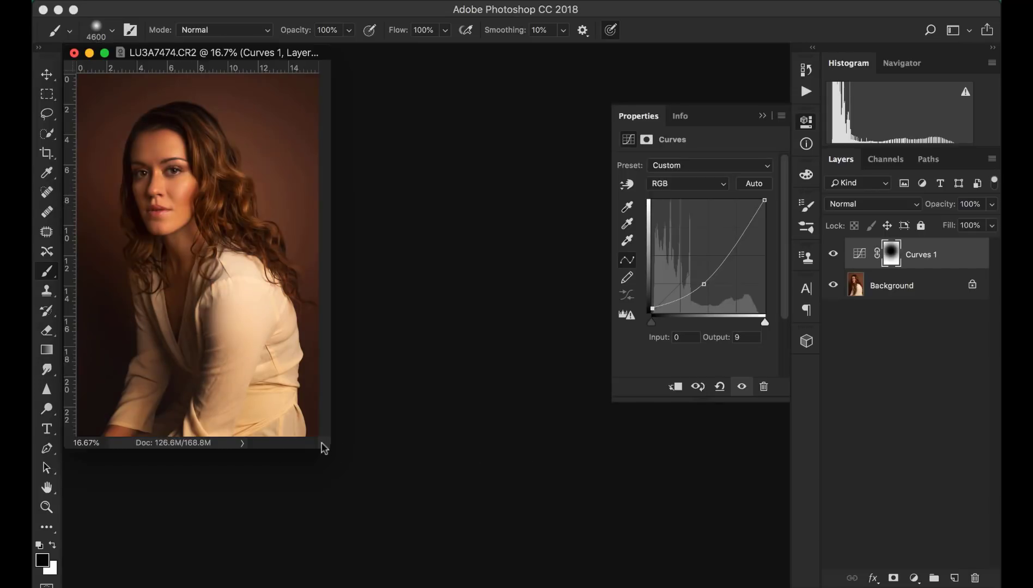
pyautogui.moveTo(325, 447); pyautogui.dragTo(492, 537)
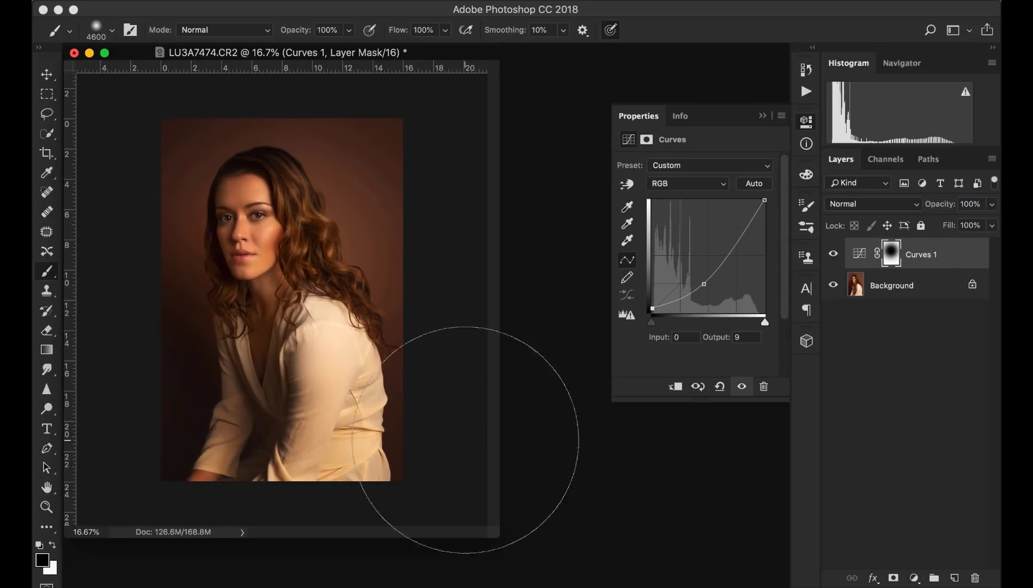
pyautogui.press('[')
pyautogui.press('[')
pyautogui.press('[')
pyautogui.press('[')
pyautogui.press('[')
pyautogui.press('[')
pyautogui.press('[')
pyautogui.press('[')
pyautogui.press('[')
pyautogui.press('[')
pyautogui.press('[')
pyautogui.press('[')
pyautogui.press('[')
pyautogui.press('[')
pyautogui.press('[')
pyautogui.press('[')
pyautogui.press('[')
pyautogui.press('[')
pyautogui.press('[')
pyautogui.press('[')
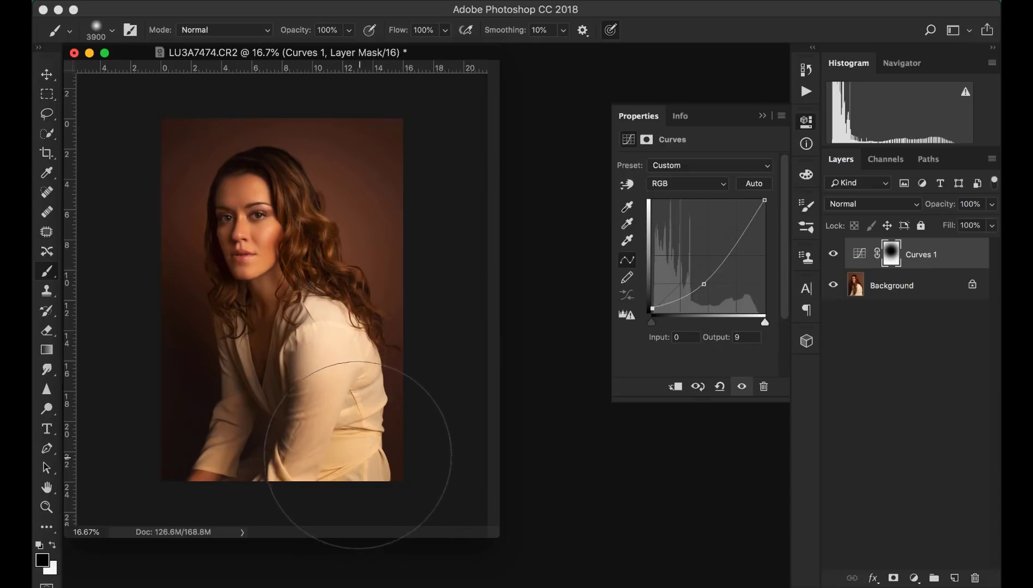
pyautogui.press('[')
pyautogui.press('[')
pyautogui.press('[')
pyautogui.press('[')
pyautogui.press('[')
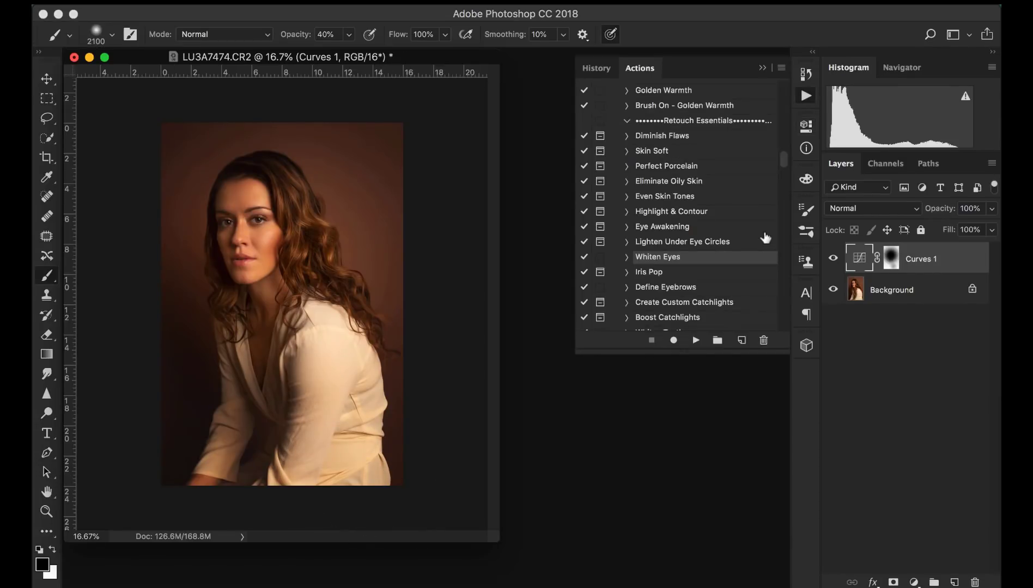
# - Preview the original file snapshot in History, then return to the final Merge Visible state
pyautogui.click(596, 67)
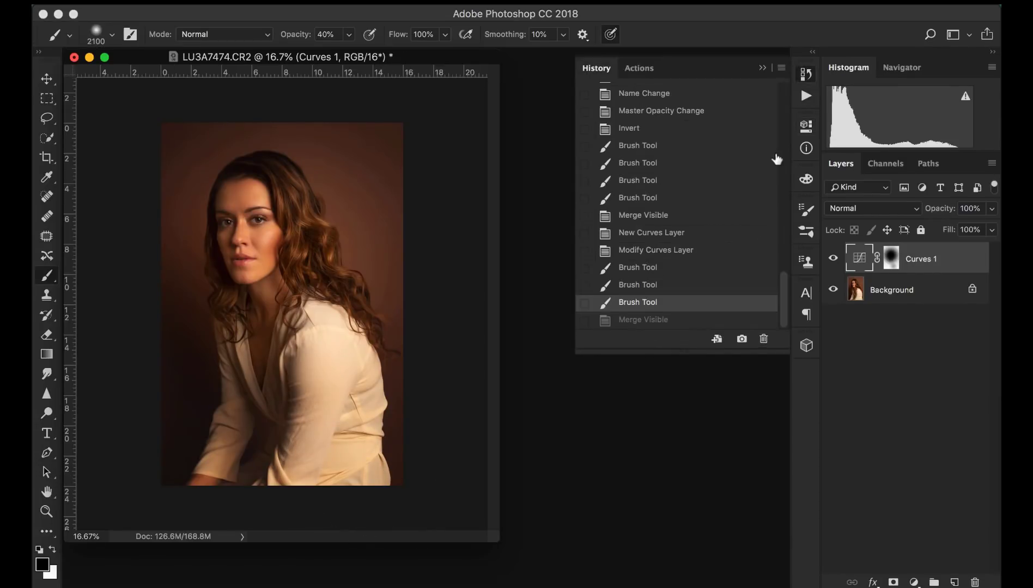
pyautogui.scroll(10, 727, 115)
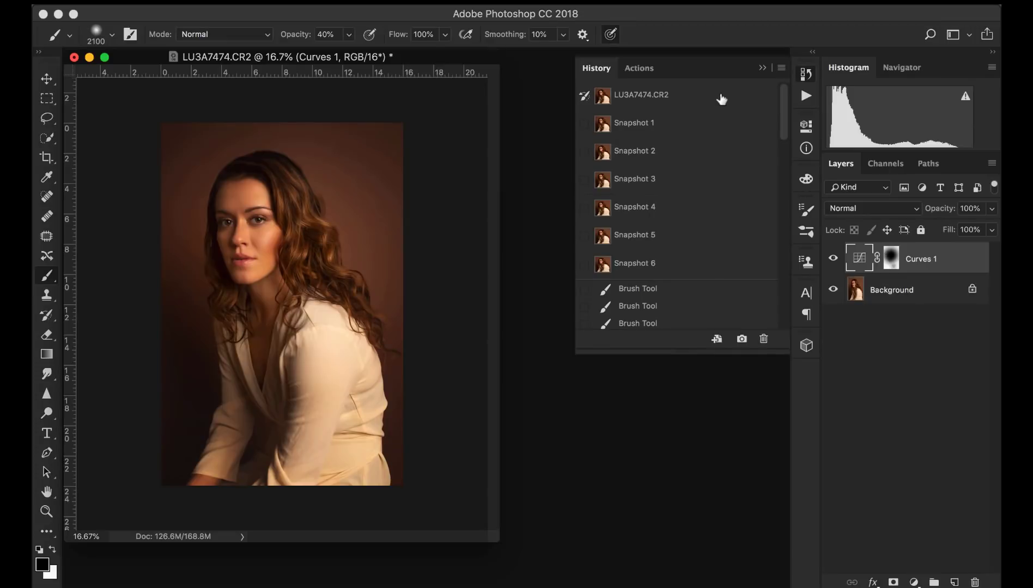
pyautogui.click(721, 98)
pyautogui.scroll(-8, 724, 293)
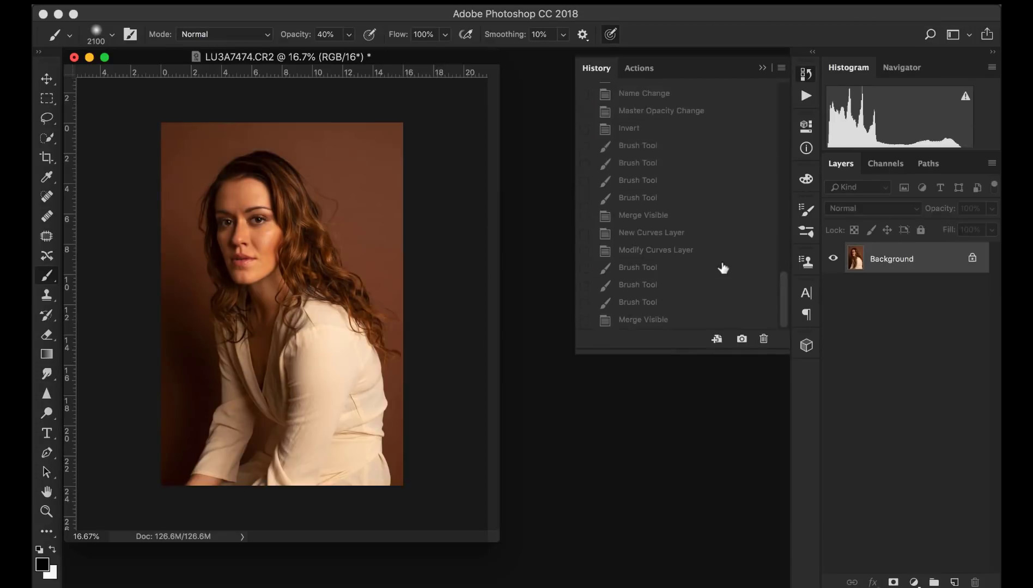
pyautogui.click(689, 321)
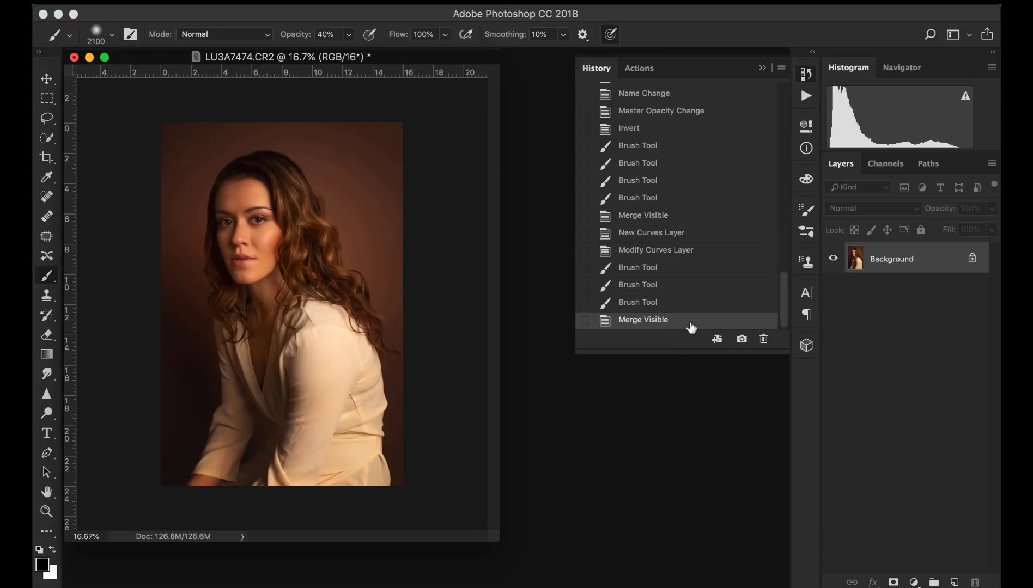
pyautogui.click(648, 2)
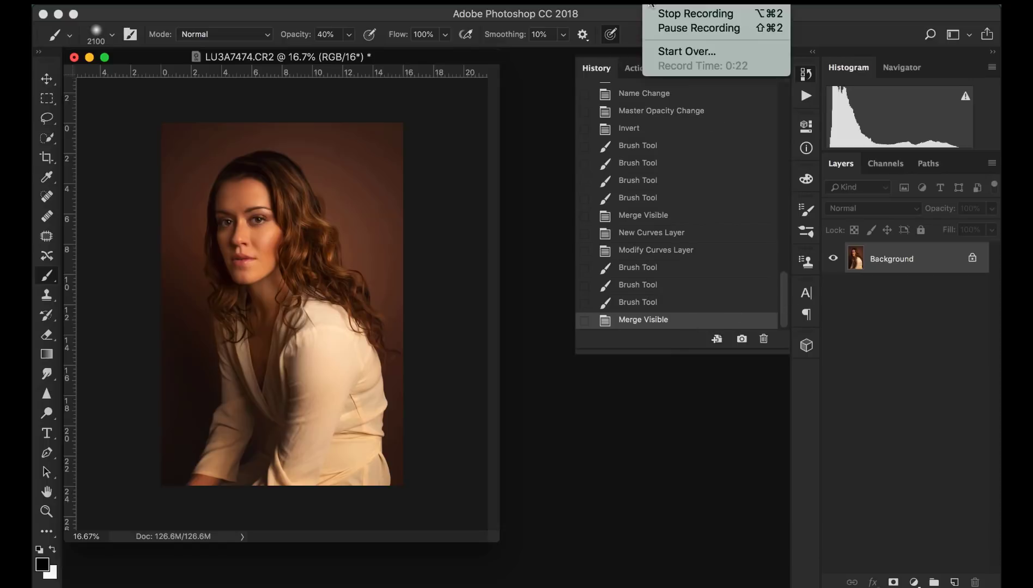